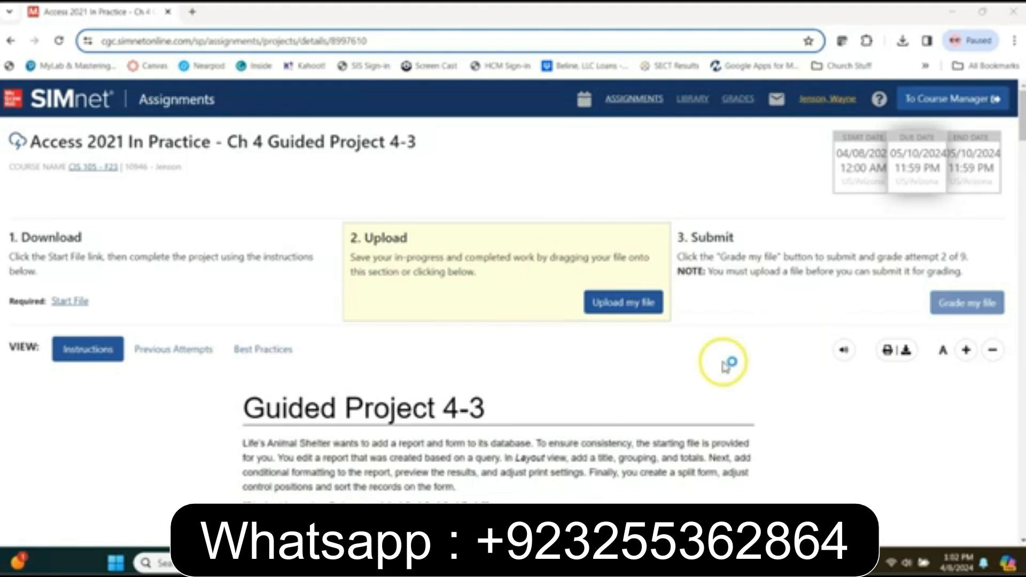
Download the LifesAnimalShelter-04 start file, open it in Access and dismiss the security risk notice
left_click(71, 300)
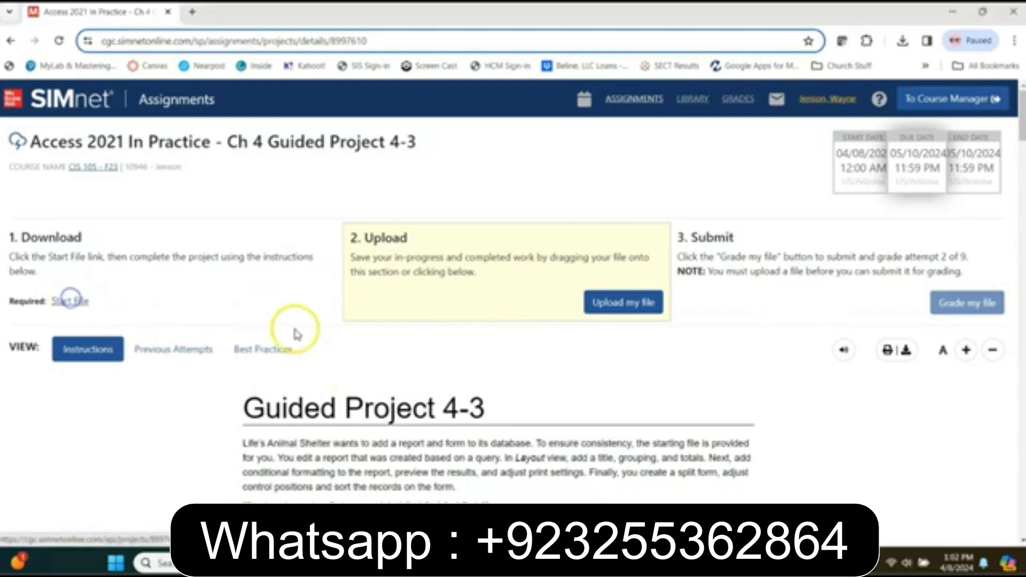
left_click(891, 70)
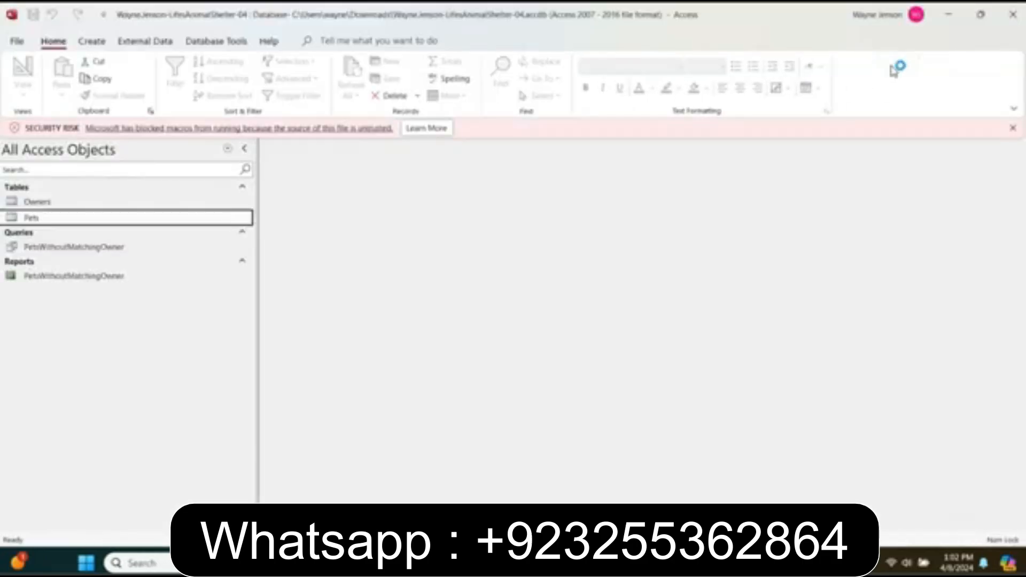
left_click(1012, 130)
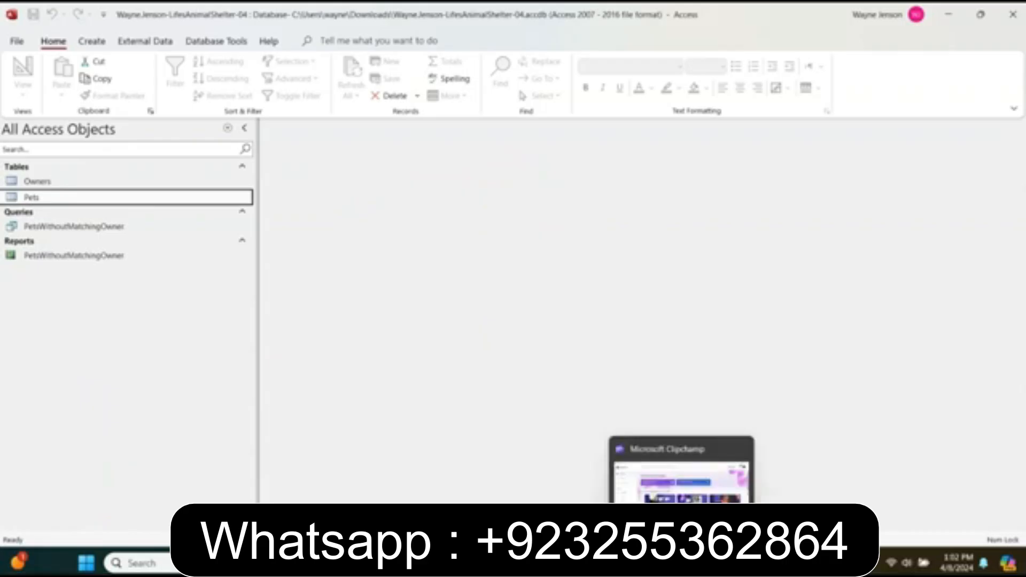
Switch to the SIMnet instructions in the browser and mark project steps 1 to 3 as completed
mouse_move(622, 563)
left_click(694, 470)
scroll(588, 389, "down", 10)
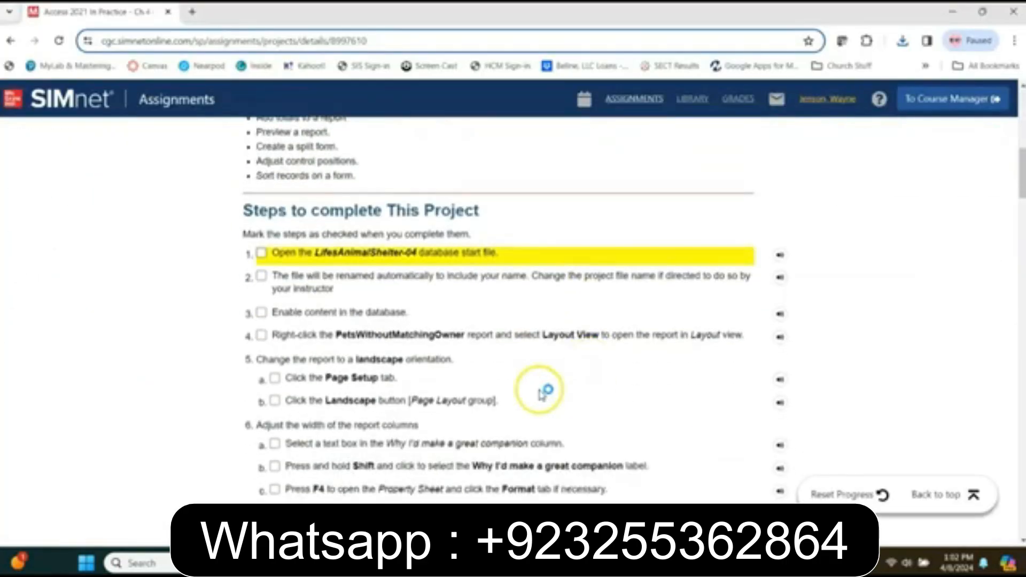
left_click(262, 253)
left_click(261, 276)
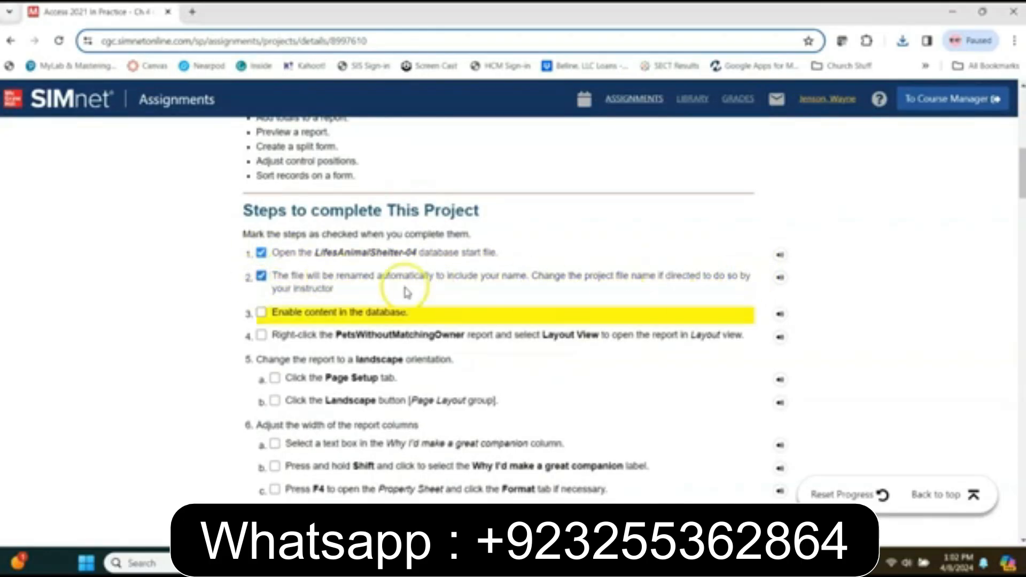
scroll(406, 291, "down", 1)
left_click(261, 247)
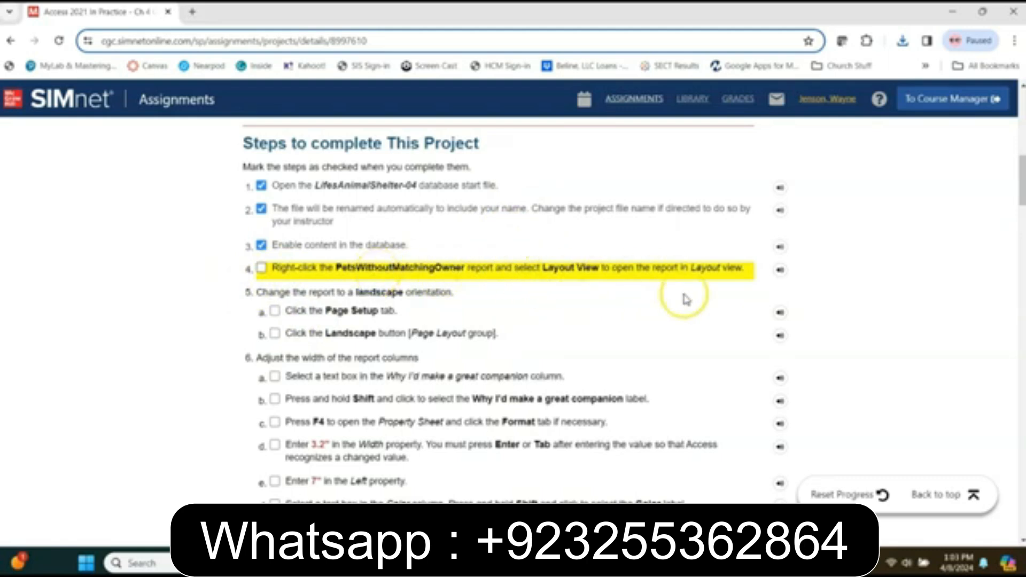
Switch to Access, open the PetsWithoutMatchingOwner report in Layout view and set its page orientation to landscape
key("alt+Tab")
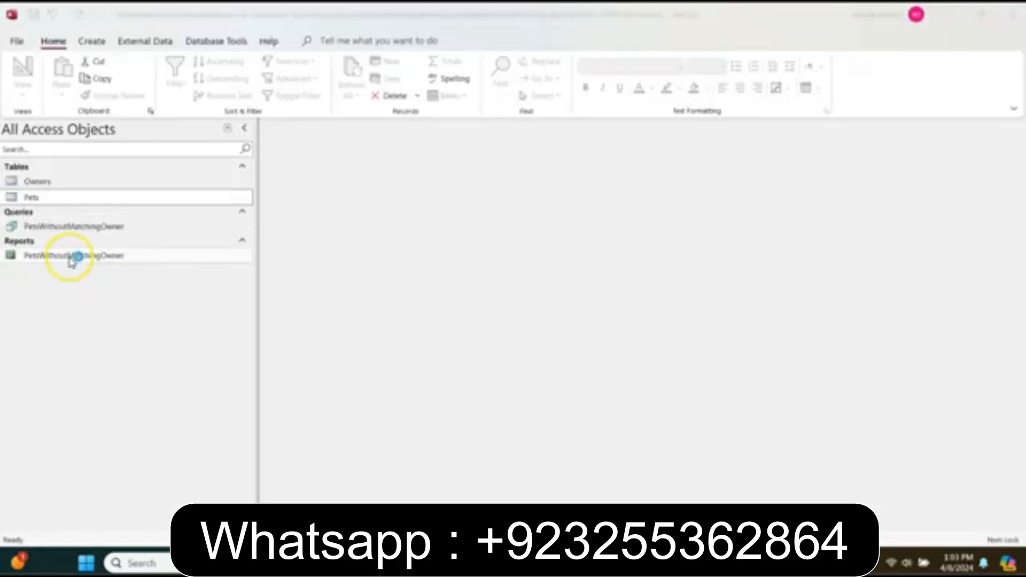
right_click(73, 255)
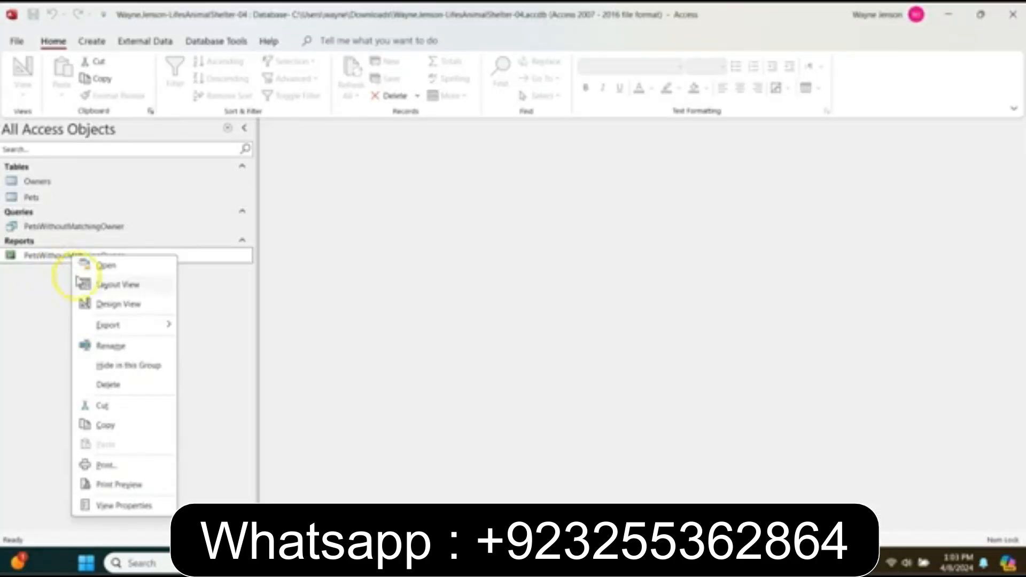
left_click(120, 286)
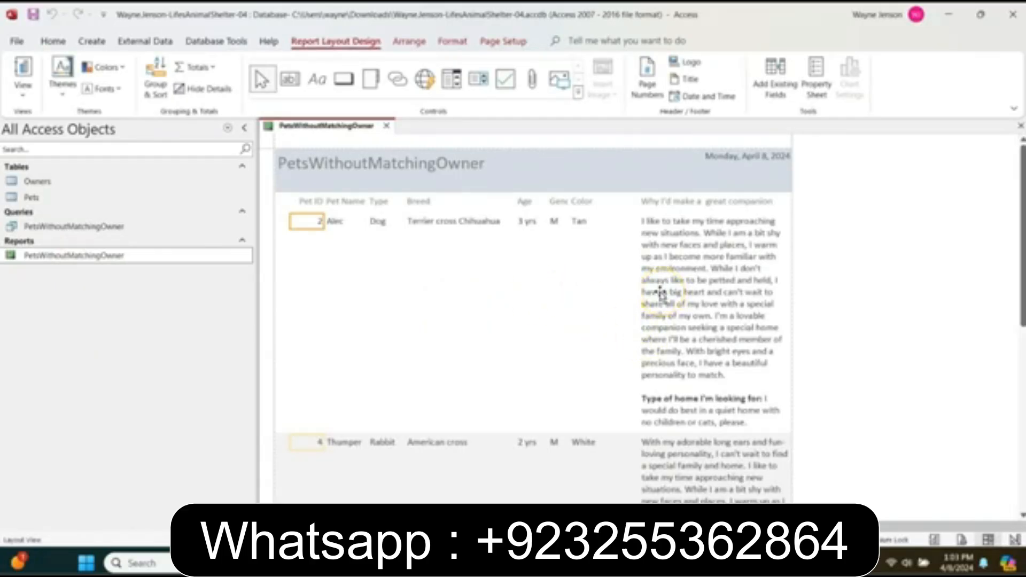
left_click(501, 41)
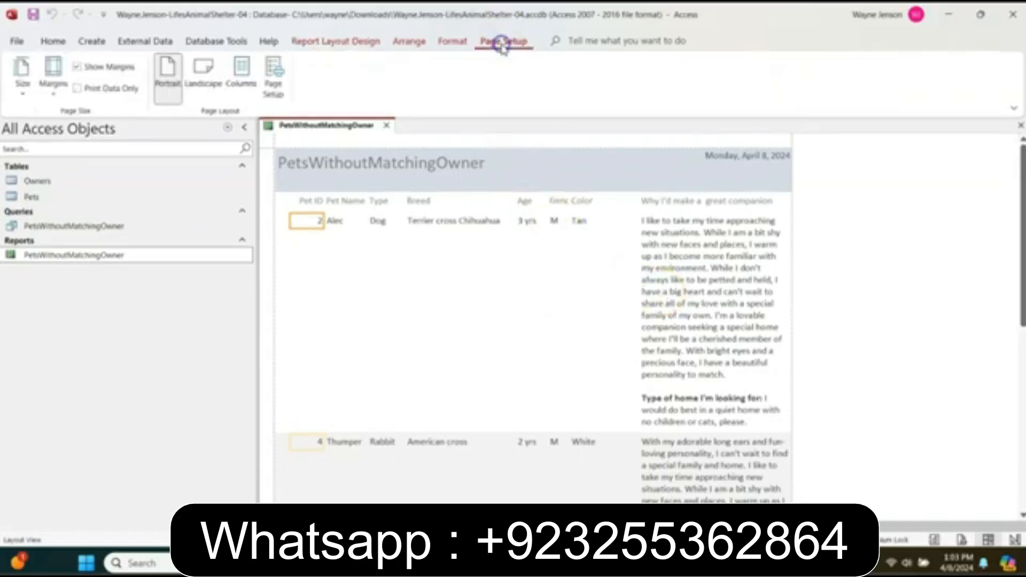
left_click(202, 75)
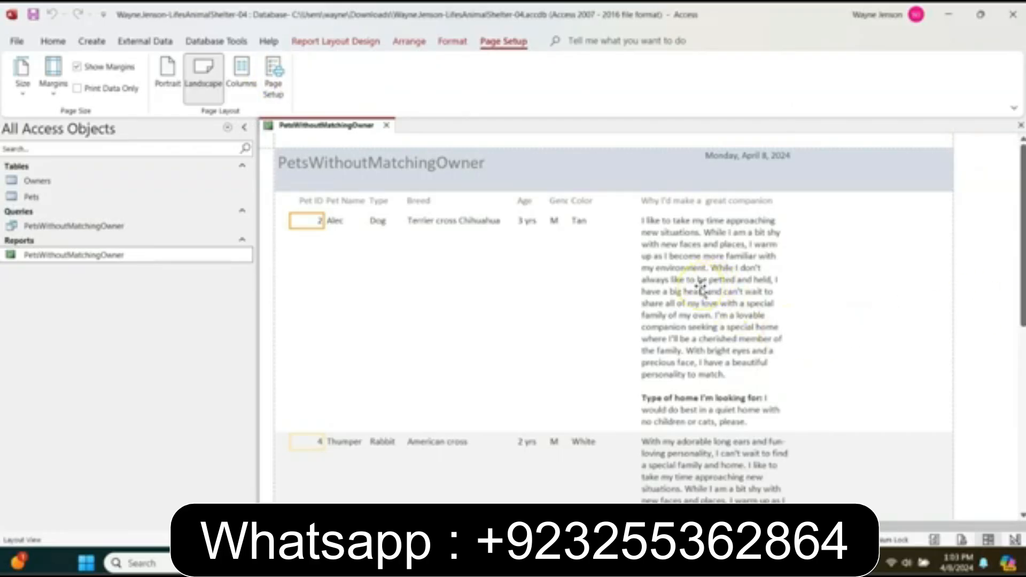
Set the Width of the "Why I'd make a great companion" text box and its label to 3.2" in the Property Sheet
left_click(709, 266)
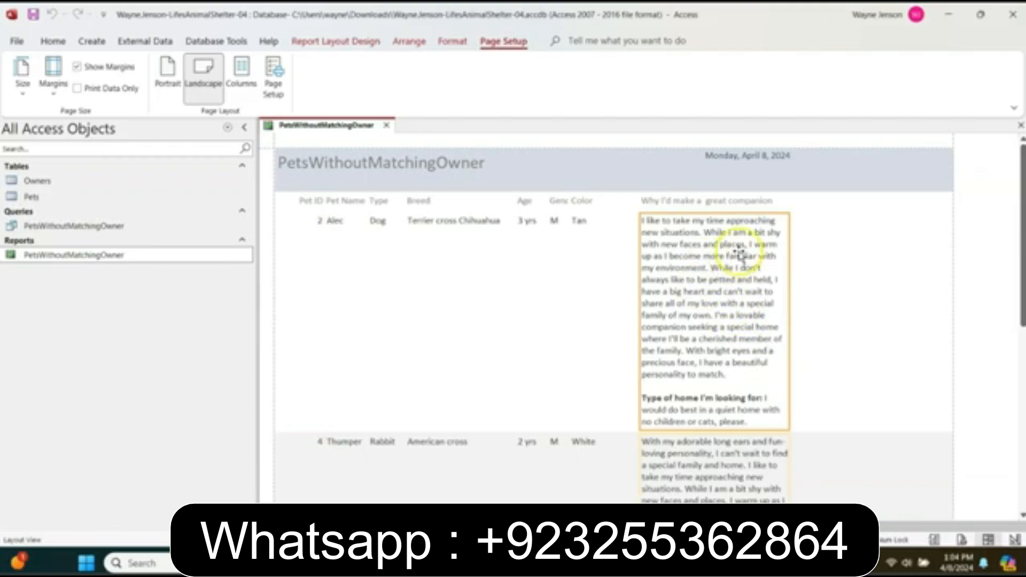
left_click(692, 200)
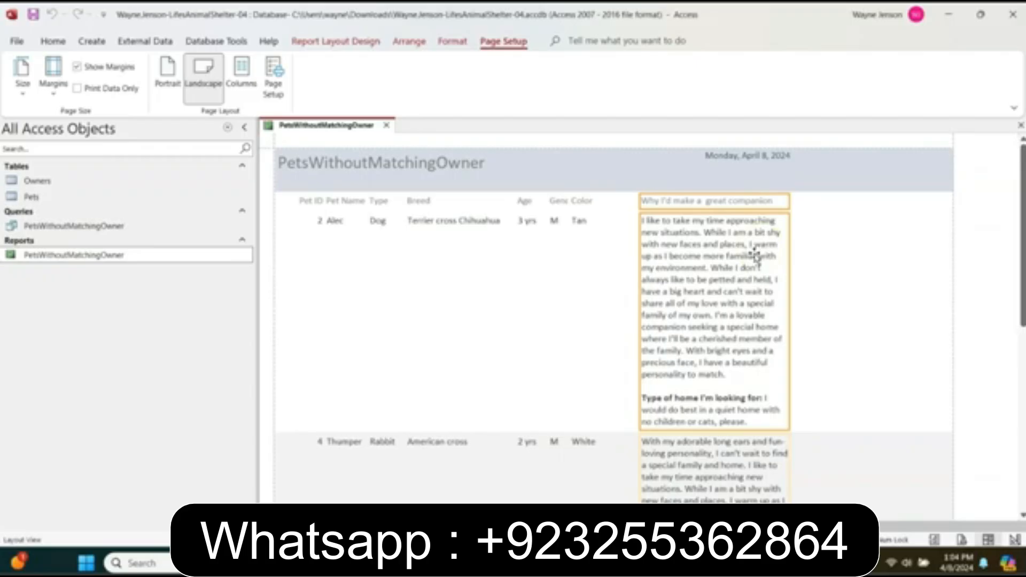
key("F4")
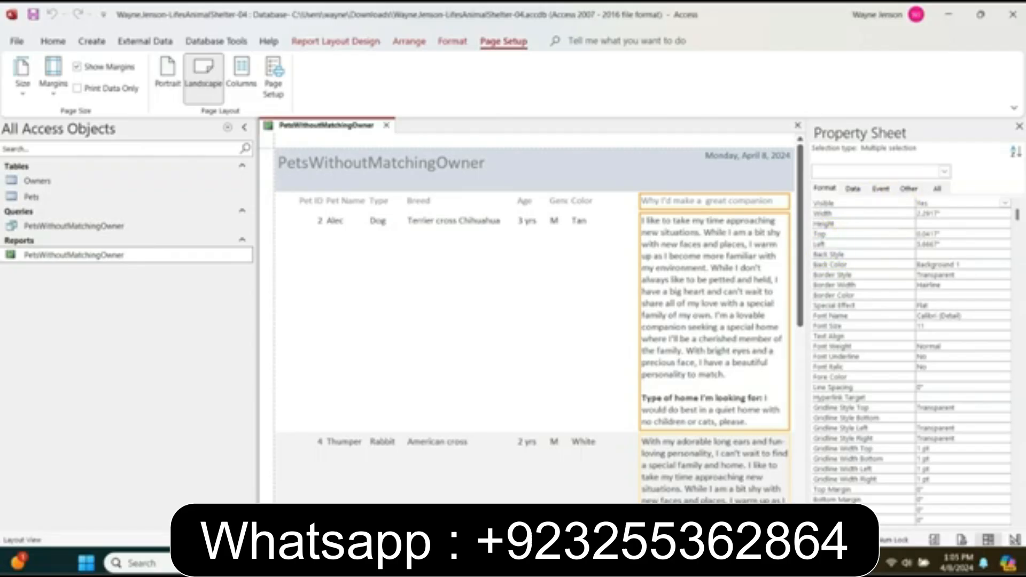
left_click(945, 216)
left_click_drag(945, 216, 891, 230)
key("BackSpace")
type("3.2")
key("Return")
Set the Left property of the "Why I'd make a great companion" text box and label to 7"
left_click(955, 245)
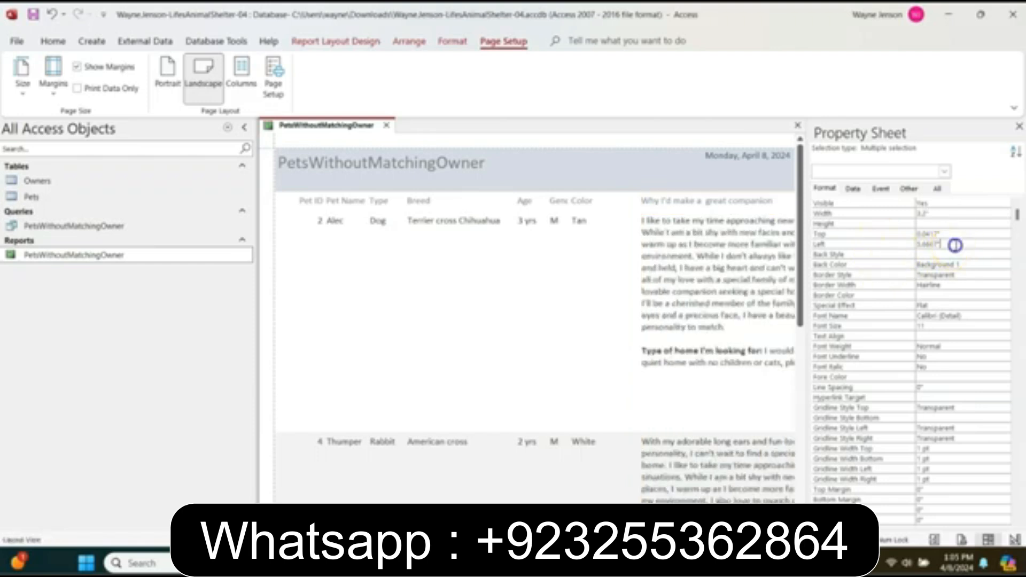
key("BackSpace")
key("BackSpace")
key("BackSpace")
key("BackSpace")
key("BackSpace")
key("BackSpace")
key("BackSpace")
type("7")
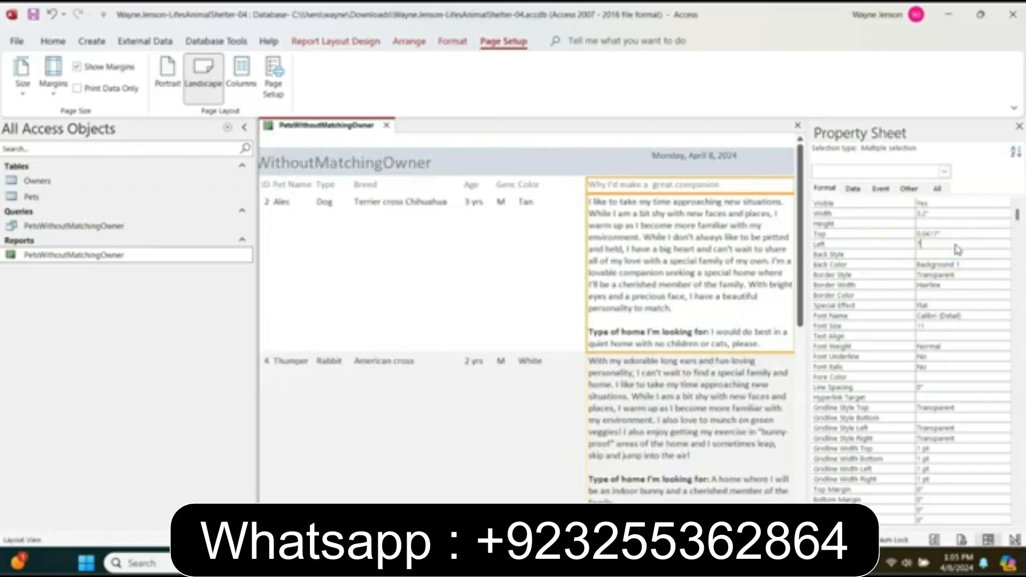
key("Return")
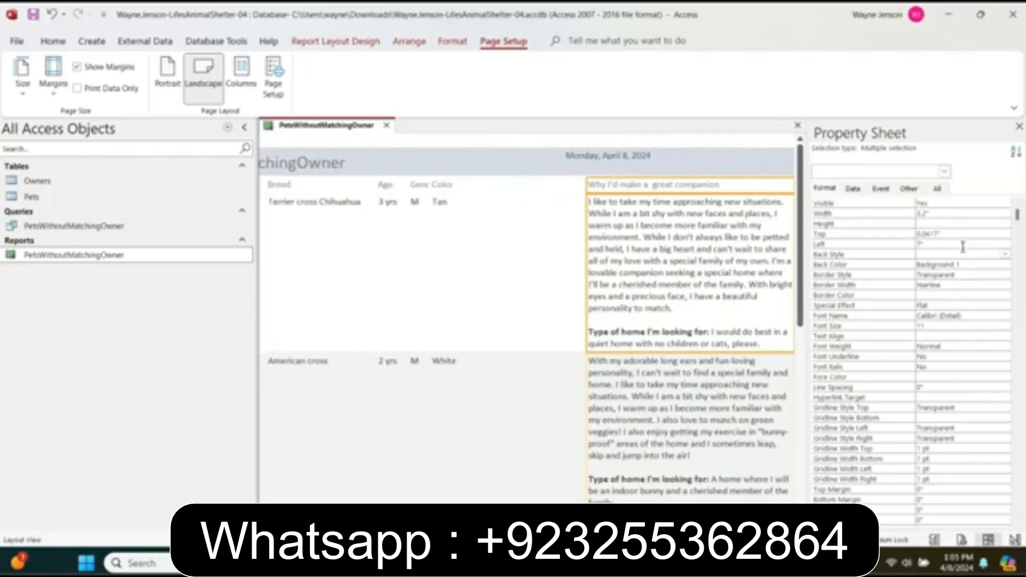
Select the Color text box together with its label and set their Width to 1.5"
left_click(497, 310)
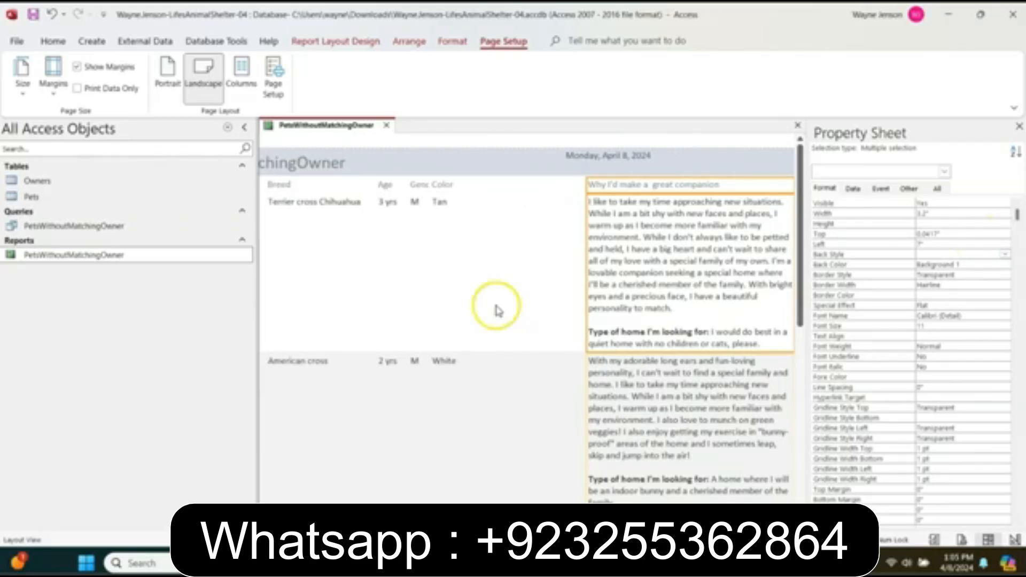
left_click(457, 227)
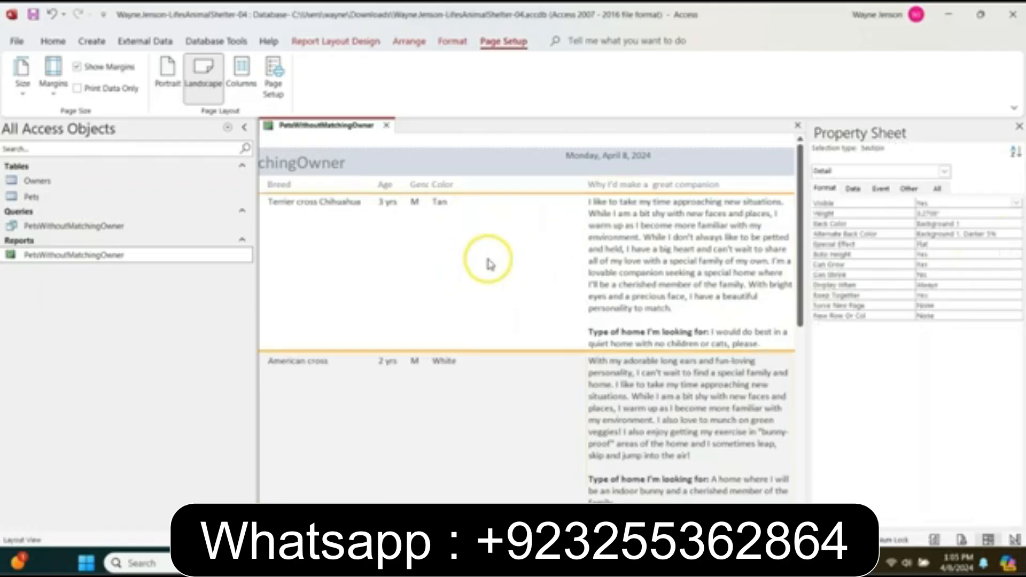
left_click(455, 184)
left_click(465, 203)
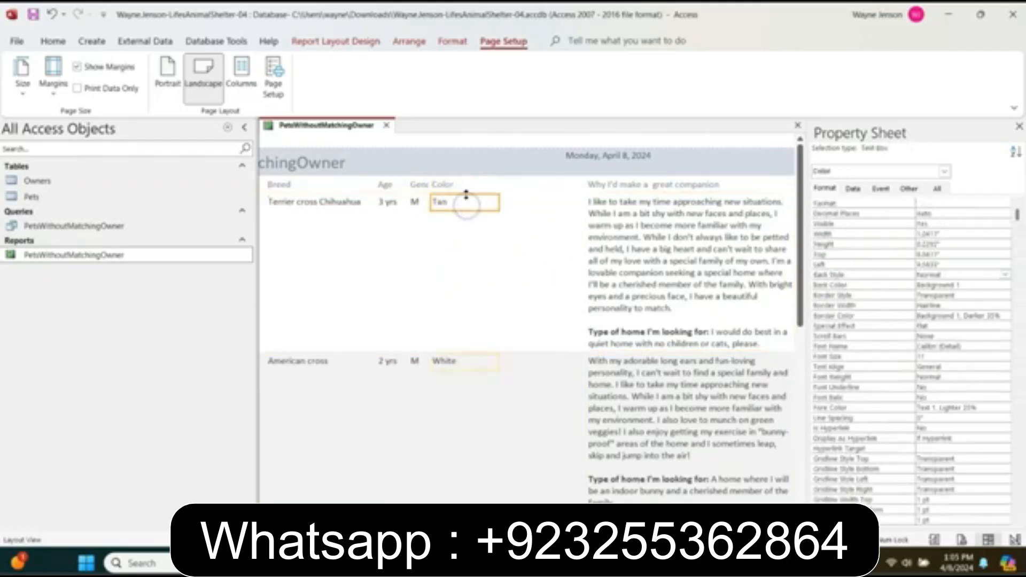
left_click(455, 233)
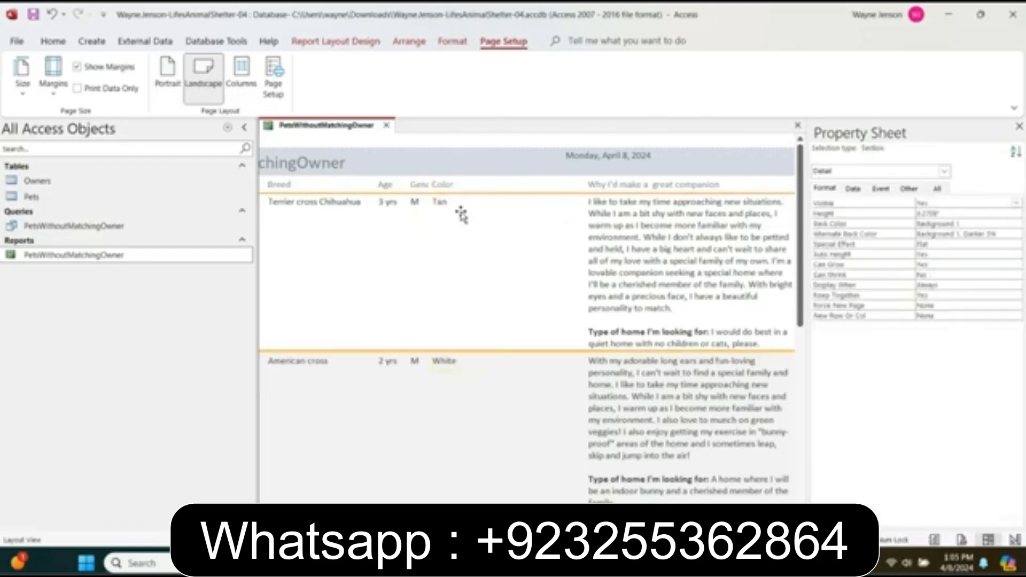
left_click(444, 203)
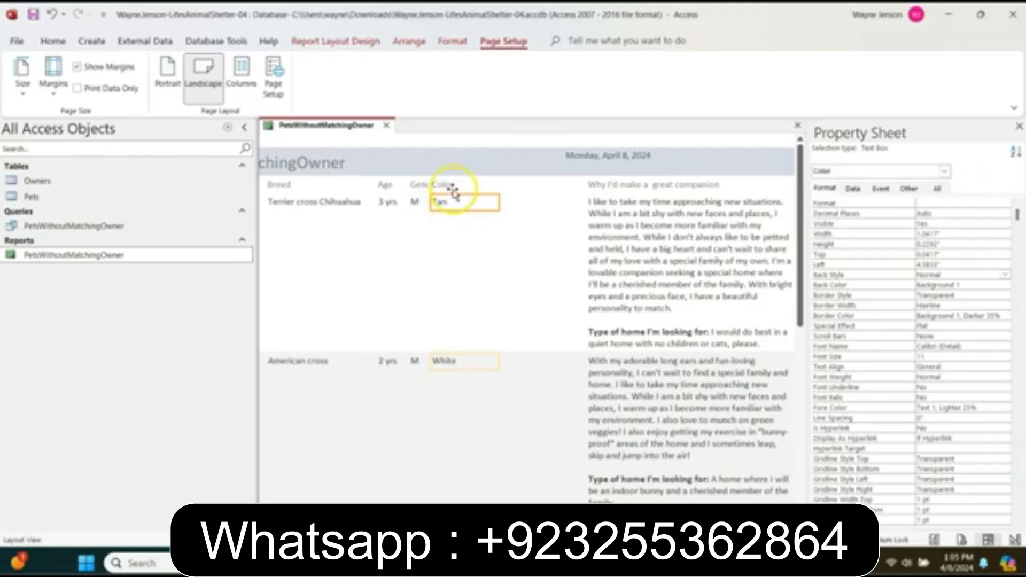
left_click(453, 188, "shift")
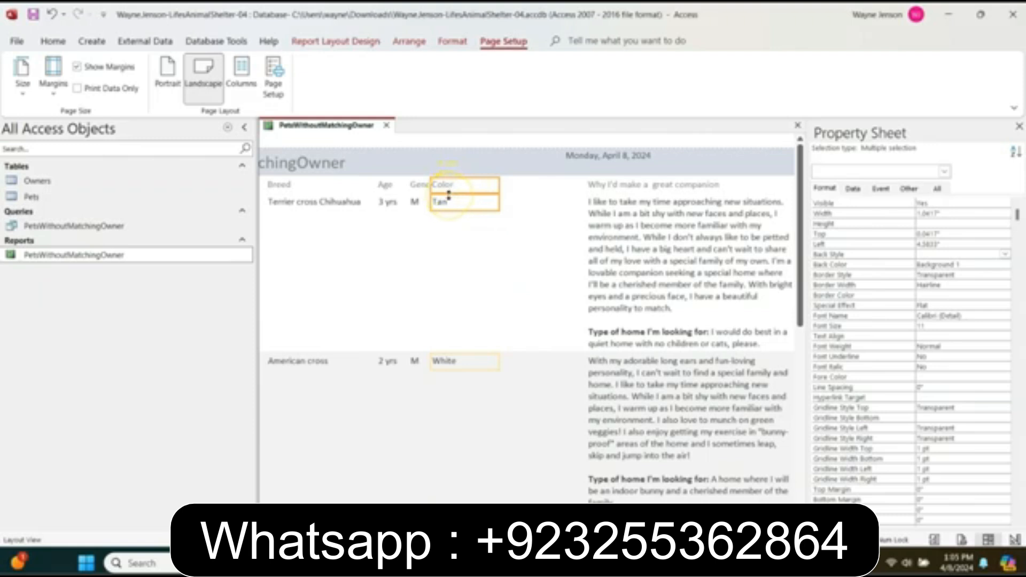
left_click(951, 211)
left_click_drag(951, 211, 895, 213)
type("1.8")
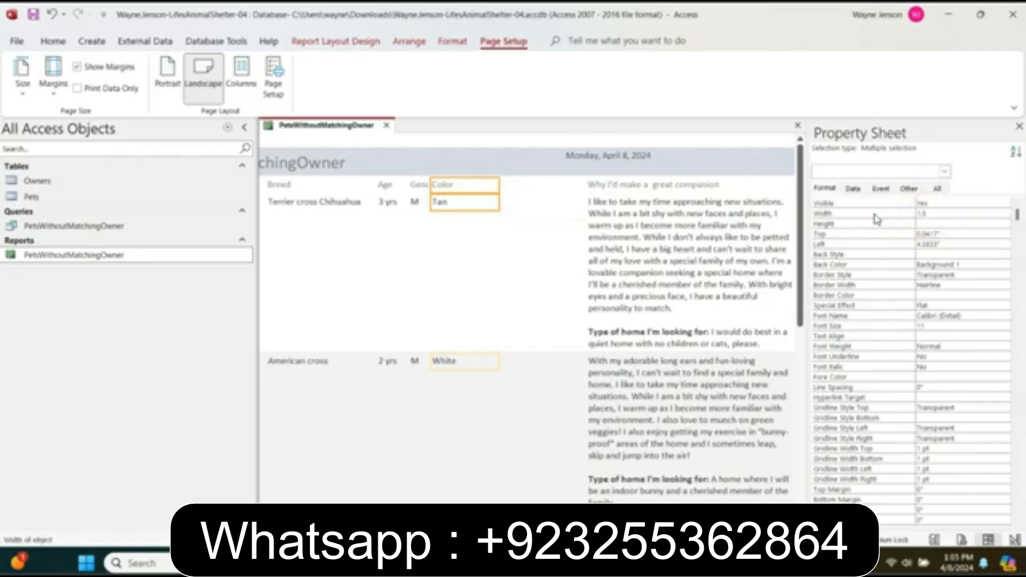
Set the Left property of the Color text box and label to 5.4"
left_click(952, 242)
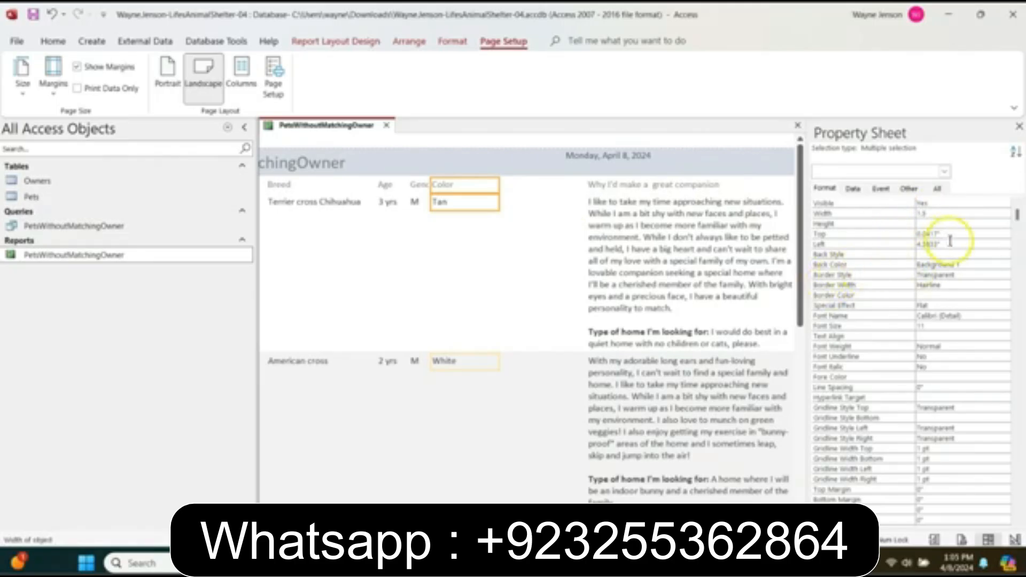
key("BackSpace")
key("BackSpace")
key("BackSpace")
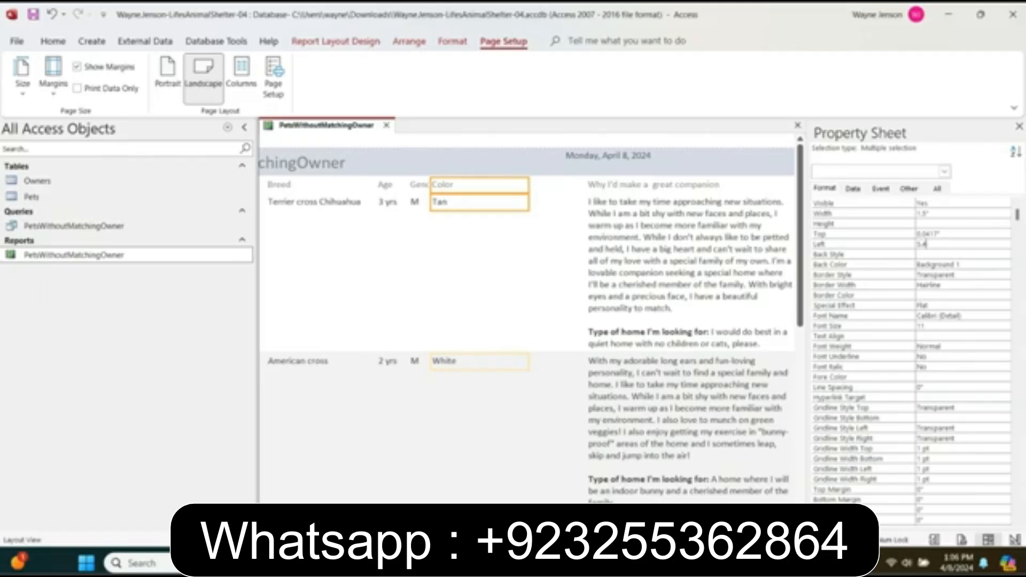
left_click(946, 344)
key("Return")
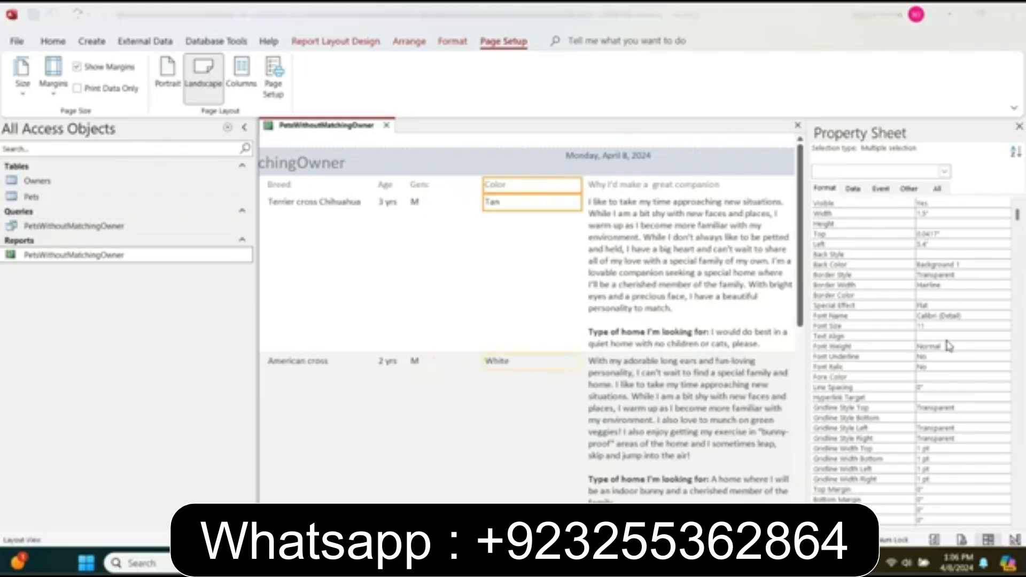
Select the Gender text box together with its label and set their Width to 0.6"
left_click(429, 209)
left_click(418, 206)
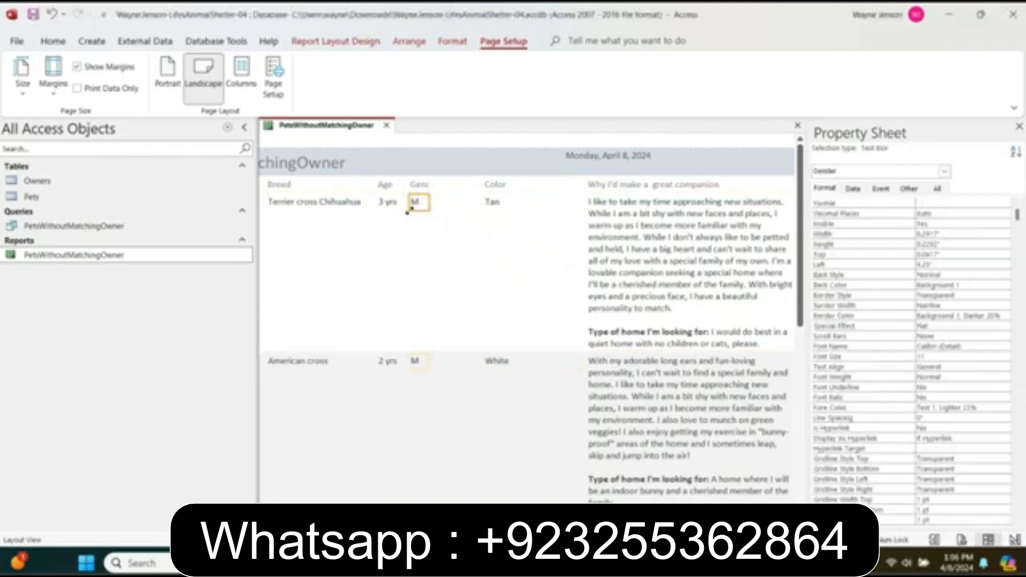
left_click(418, 185, "shift")
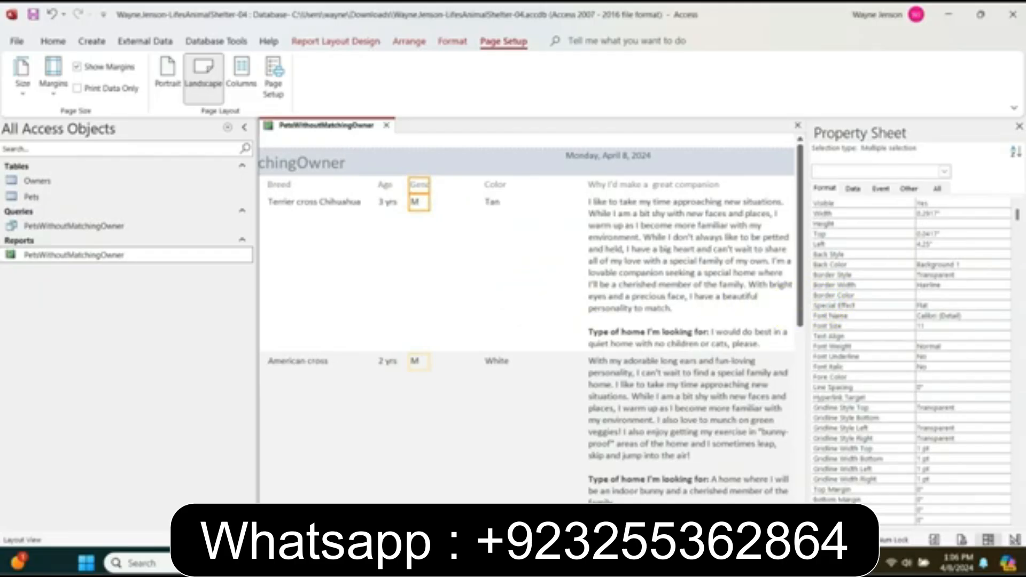
left_click(951, 214)
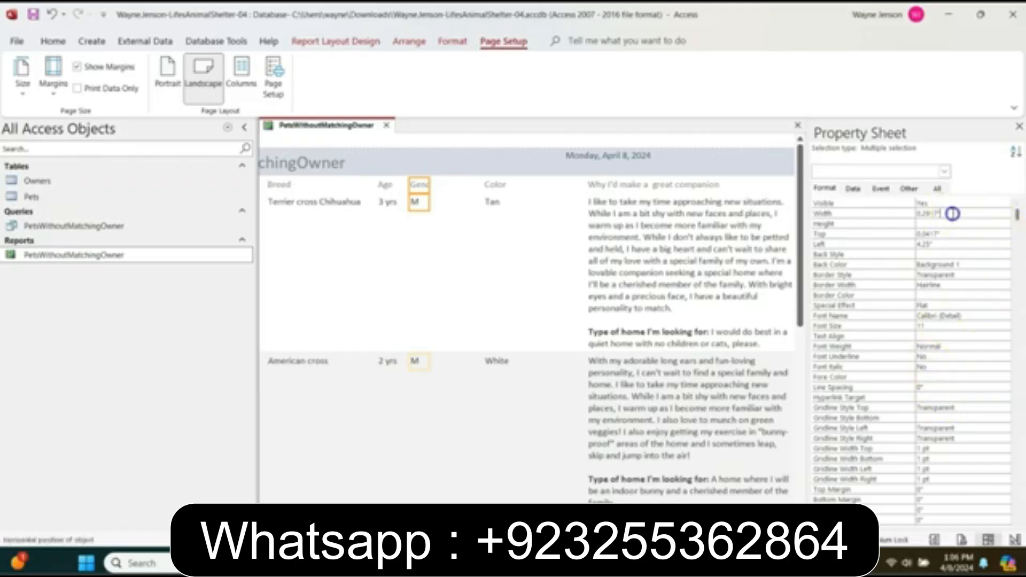
key("BackSpace")
key("BackSpace")
key("BackSpace")
key("BackSpace")
key("BackSpace")
key("BackSpace")
key("BackSpace")
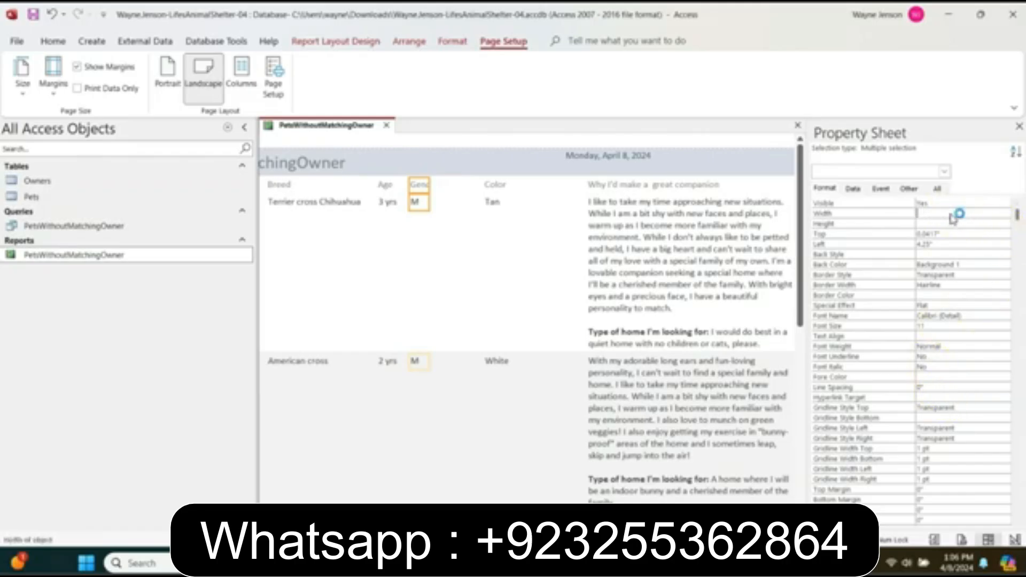
type(".6")
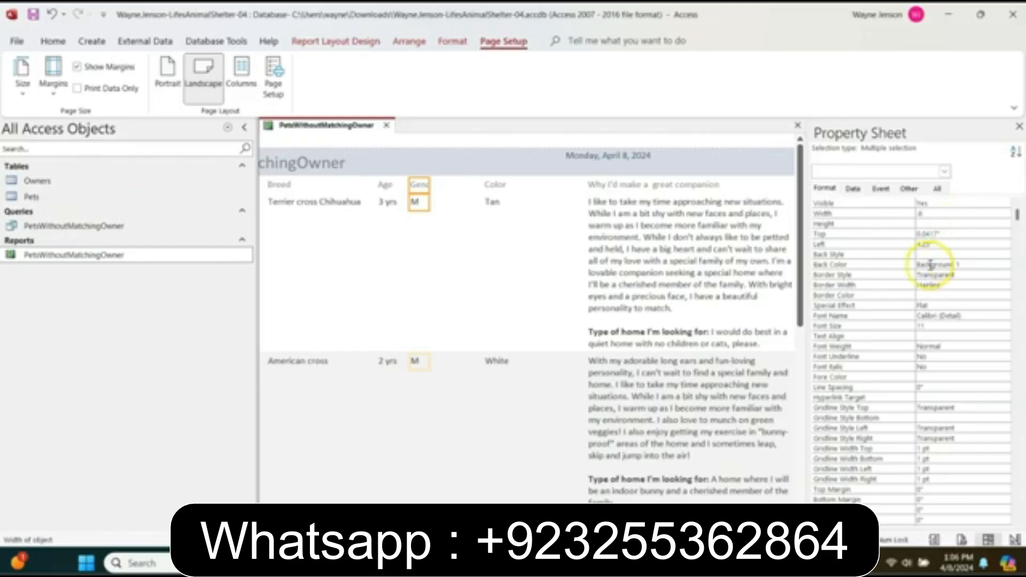
Set the Left property of the Gender text box and label to 4.7"
left_click(932, 244)
key("BackSpace")
key("BackSpace")
key("BackSpace")
type("4.7")
key("Return")
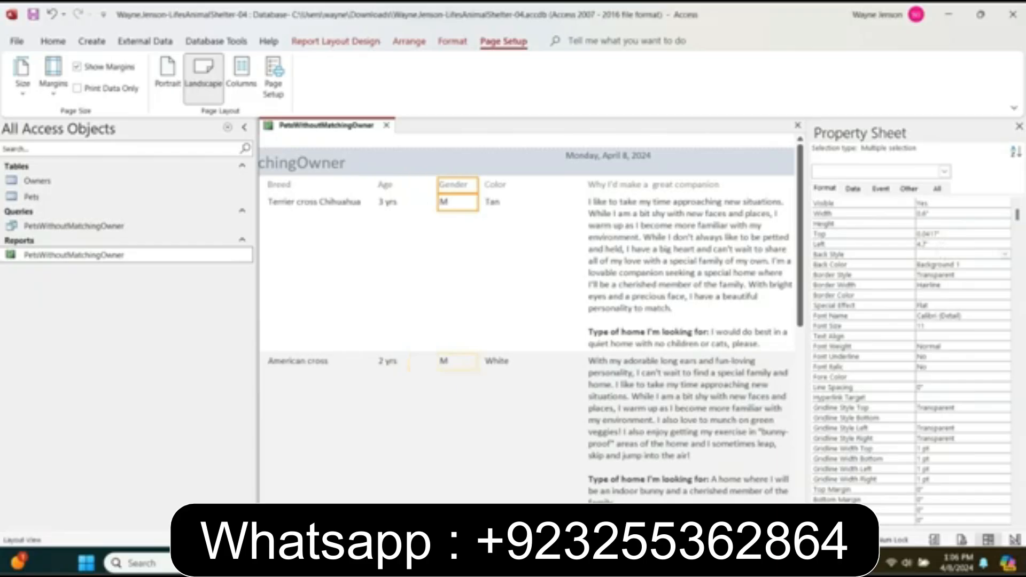
Select the Age text box together with its label and set their Width to 0.5"
left_click(386, 203)
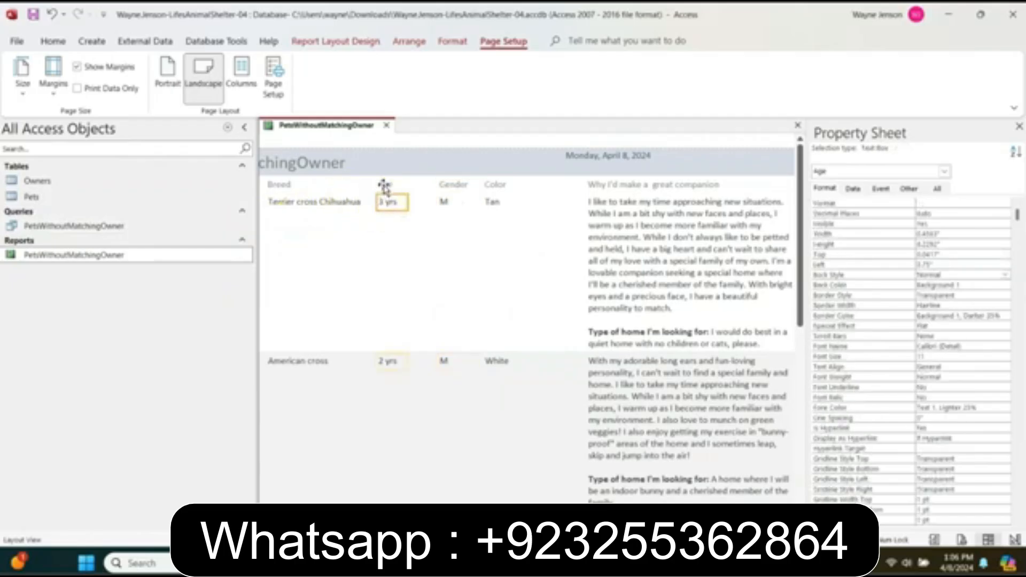
left_click(383, 184, "shift")
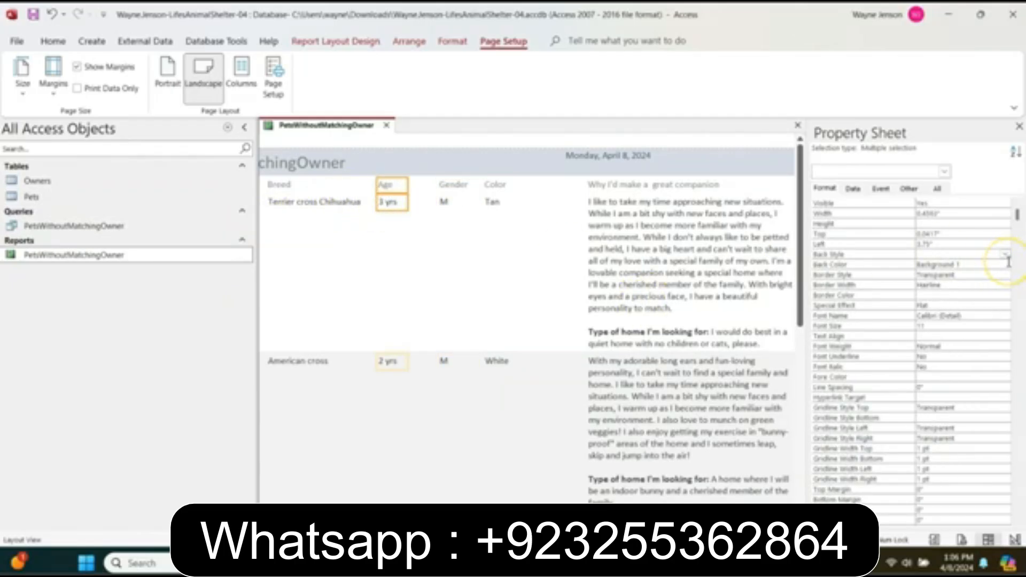
left_click(957, 214)
key("BackSpace")
key("BackSpace")
key("BackSpace")
key("BackSpace")
key("BackSpace")
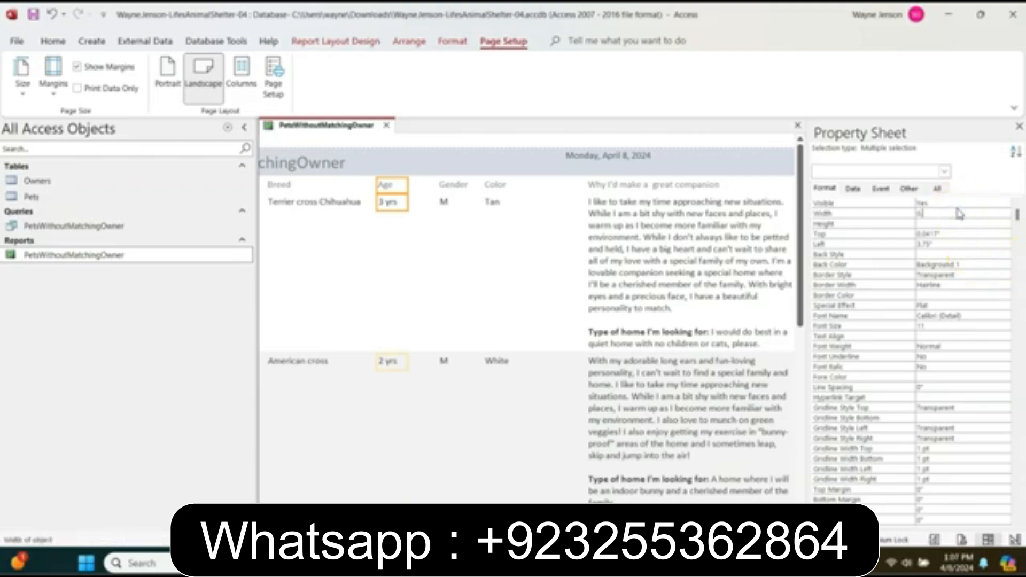
type("5")
left_click(868, 287)
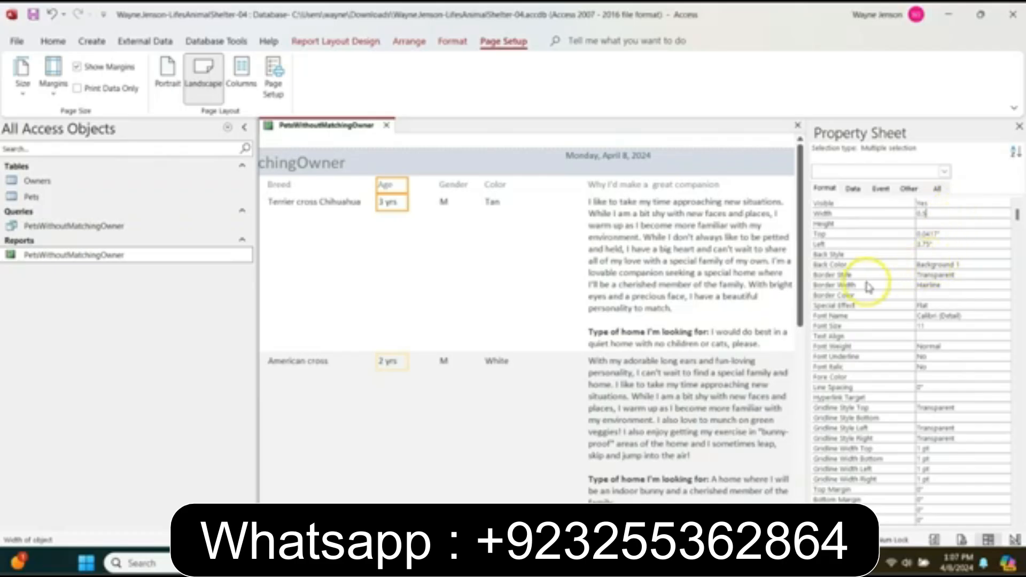
Set the Left property of the Age text box and label to 4.1"
left_click(942, 245)
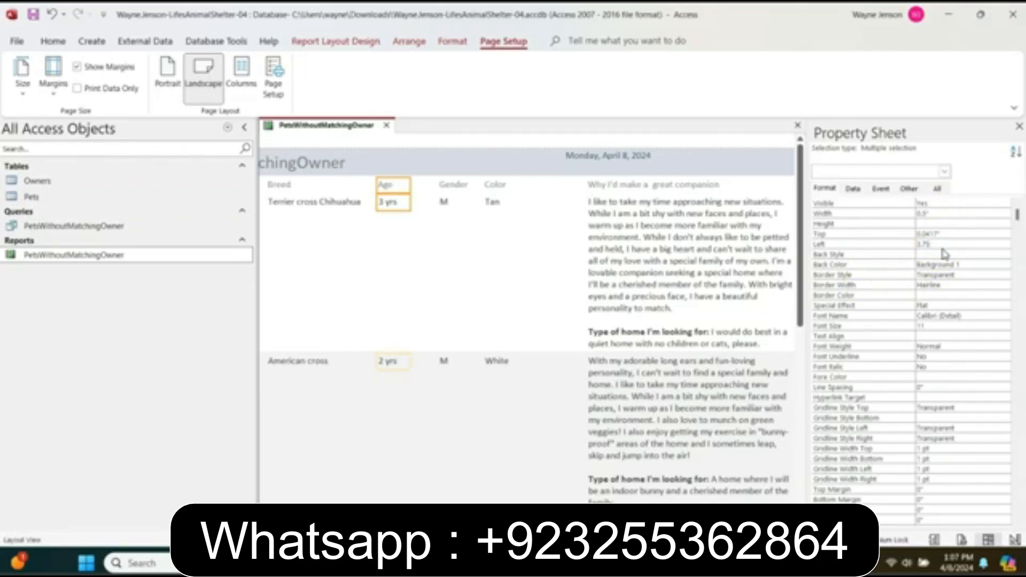
key("BackSpace")
key("BackSpace")
key("BackSpace")
key("BackSpace")
key("BackSpace")
type("4.1")
key("Return")
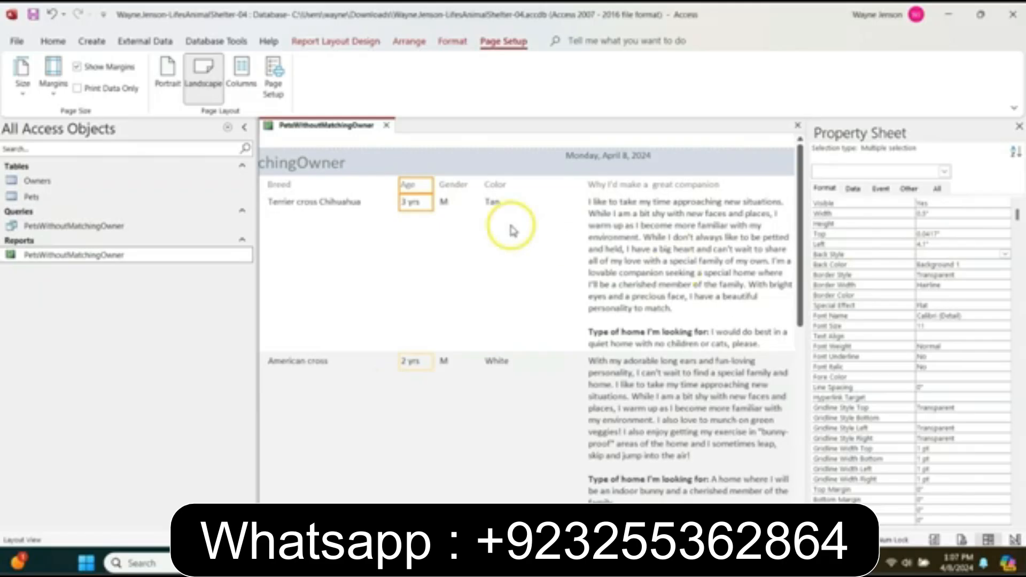
Select the Breed text box together with its label and set their Width to 1.3"
left_click(319, 209)
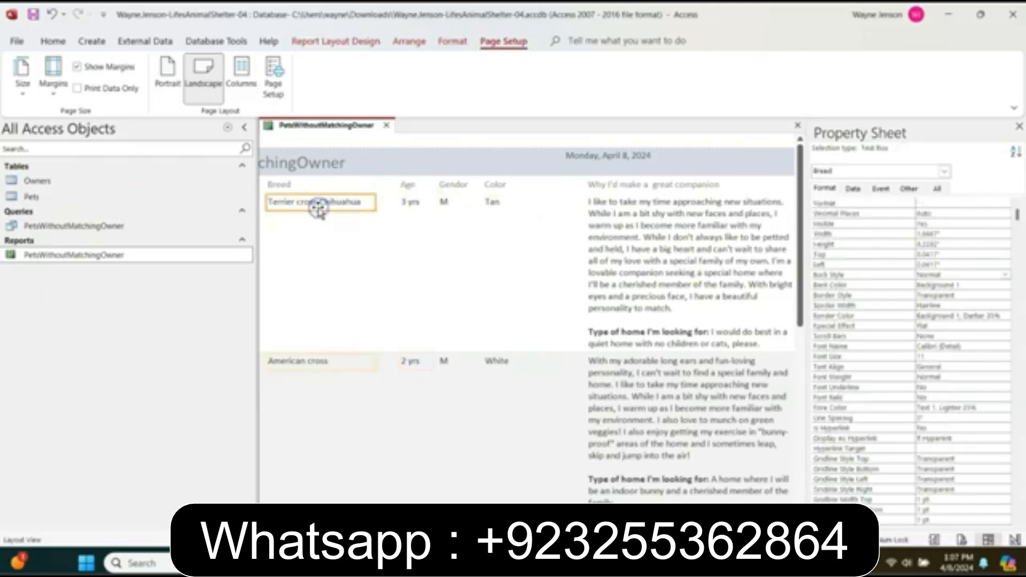
left_click(282, 186, "shift")
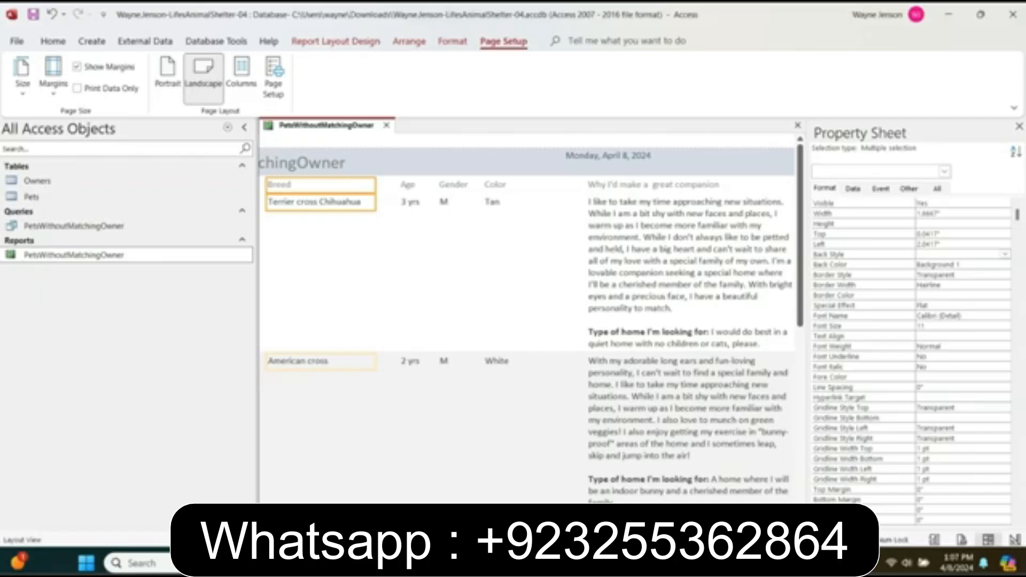
left_click(945, 213)
key("BackSpace")
key("BackSpace")
key("BackSpace")
type("6")
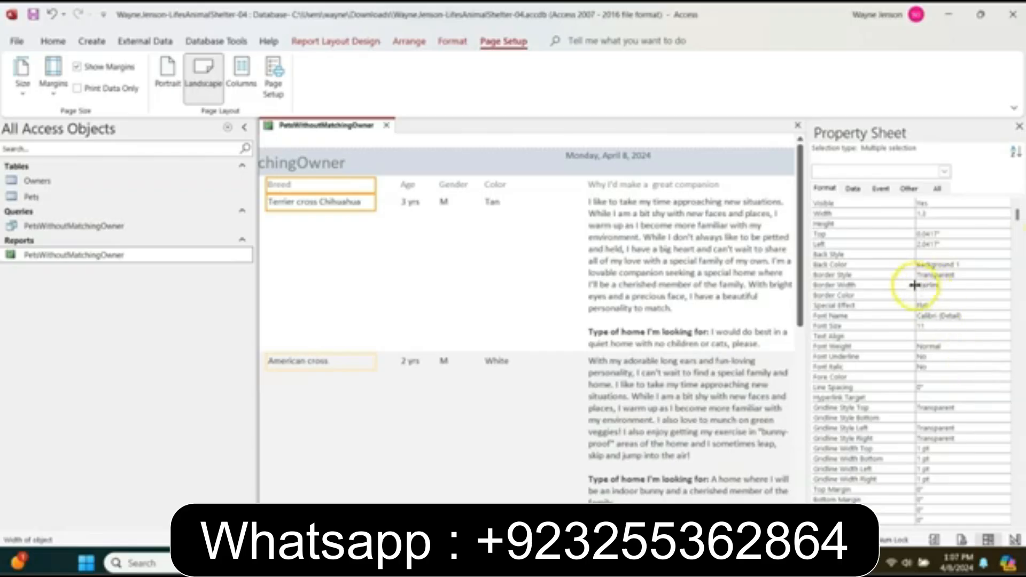
Set the Left property of the Breed text box and label to 2.6"
left_click(948, 245)
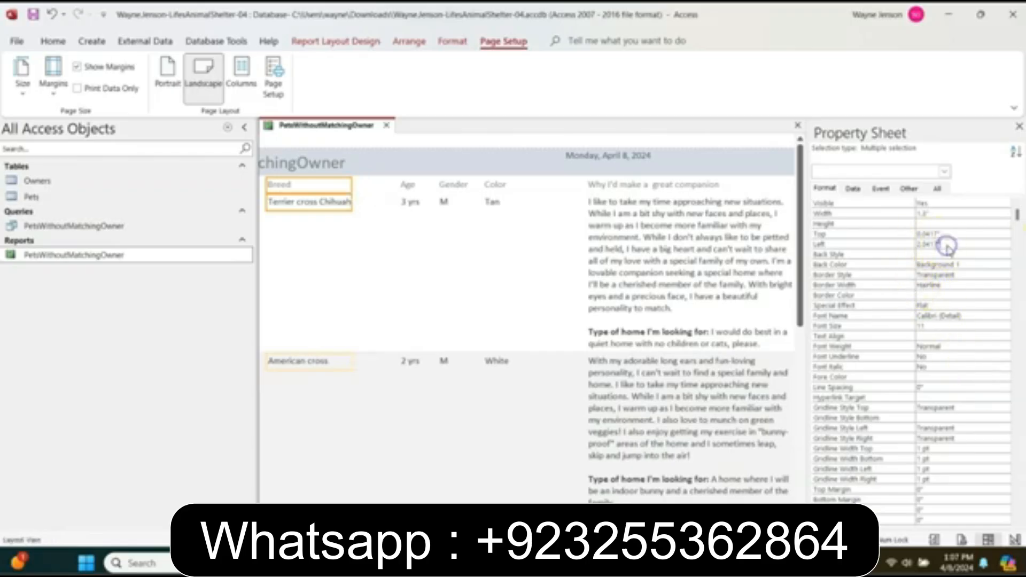
type("2.6")
key("Return")
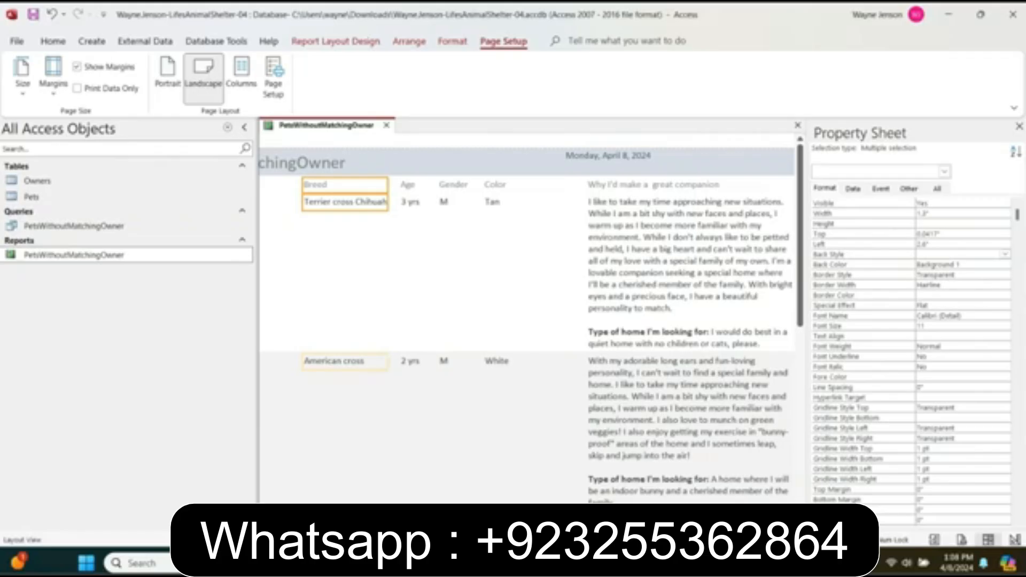
Check the Width and Left properties of the Age column and of the Breed column
left_click(417, 204)
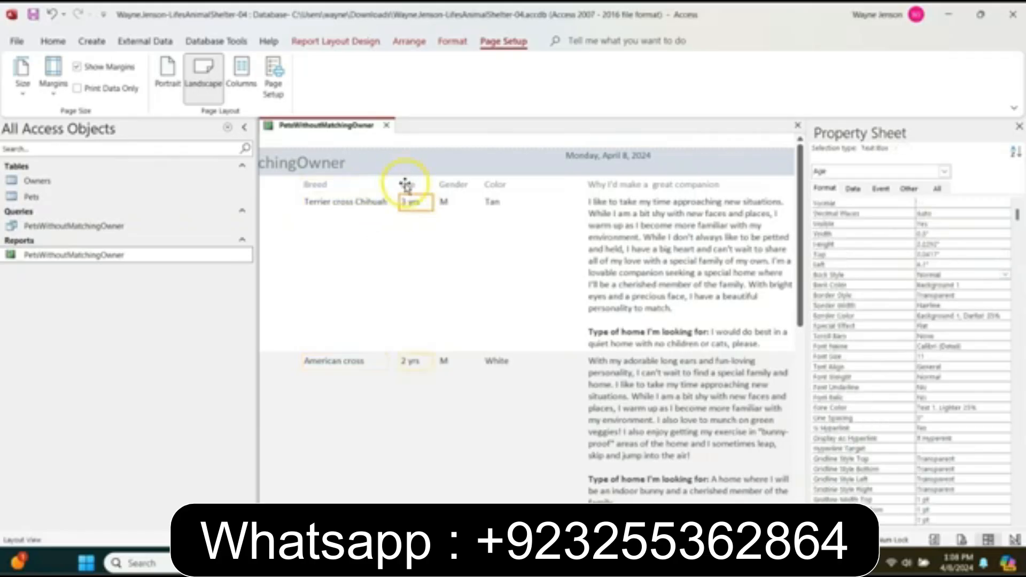
left_click(406, 185, "shift")
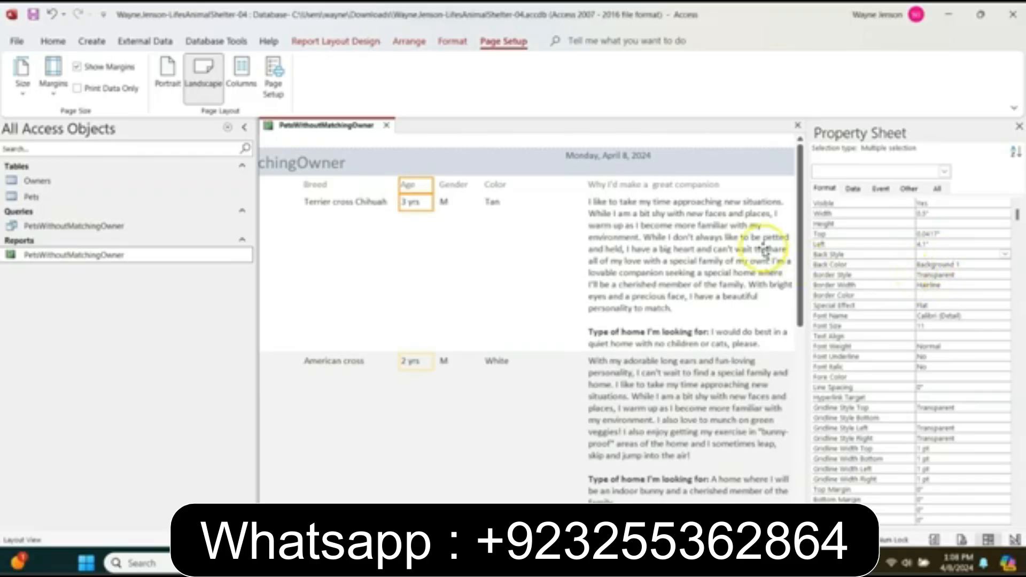
left_click(347, 201)
left_click(321, 185, "ctrl")
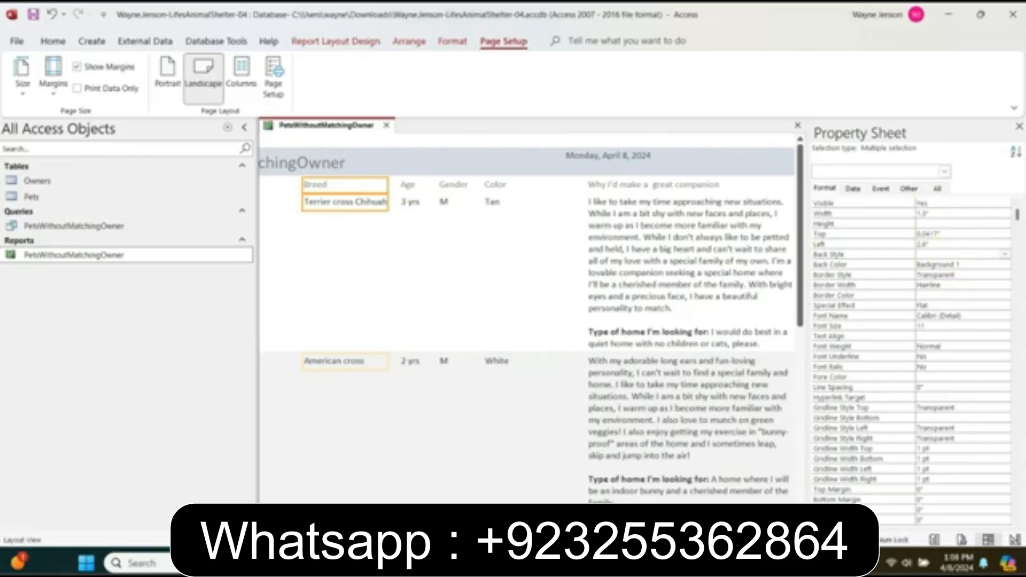
Select only the Breed text box and set its Height to 0.5"
left_click(361, 203)
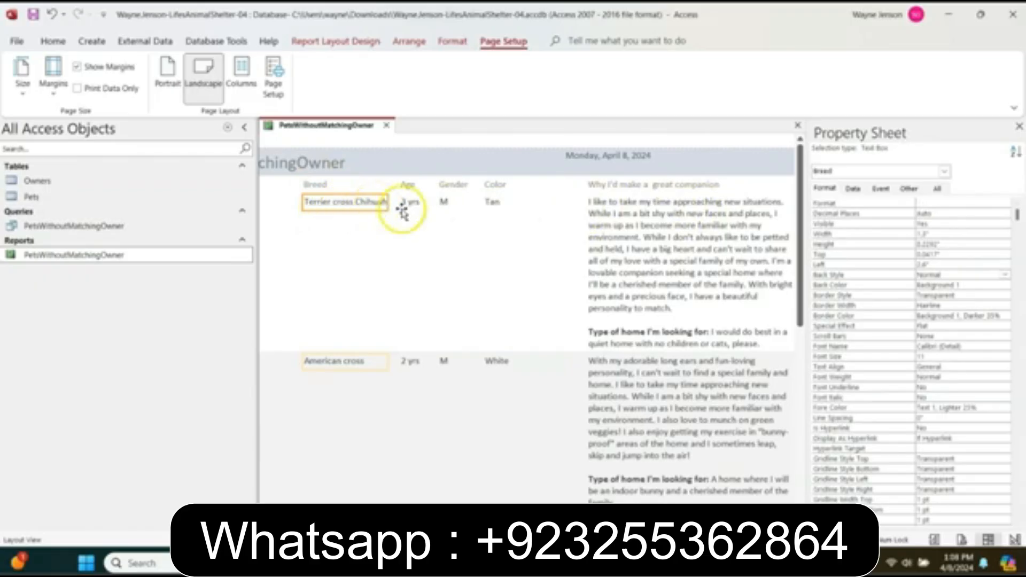
left_click(924, 243)
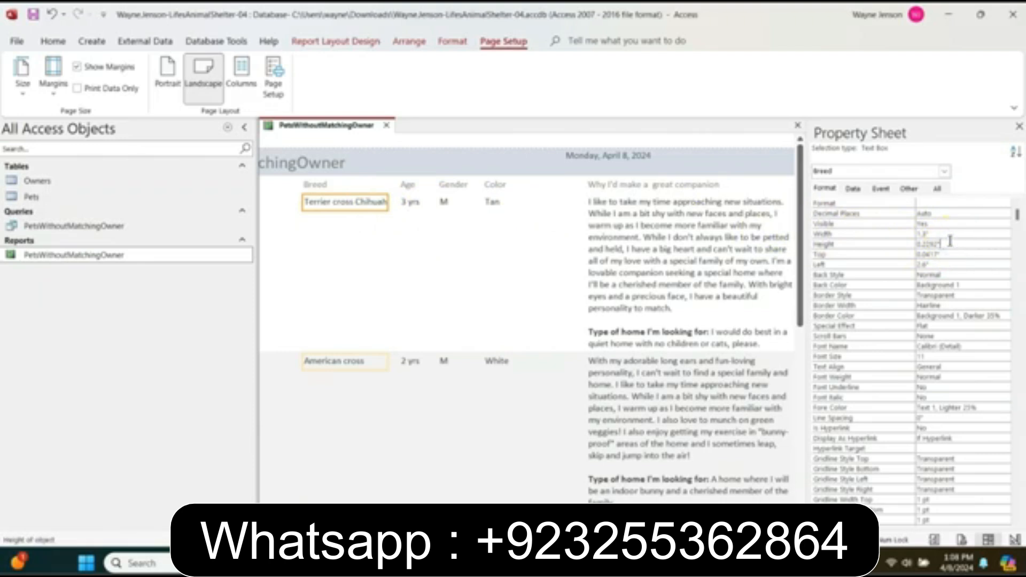
key("BackSpace")
key("BackSpace")
key("BackSpace")
key("BackSpace")
key("BackSpace")
type("5")
key("Return")
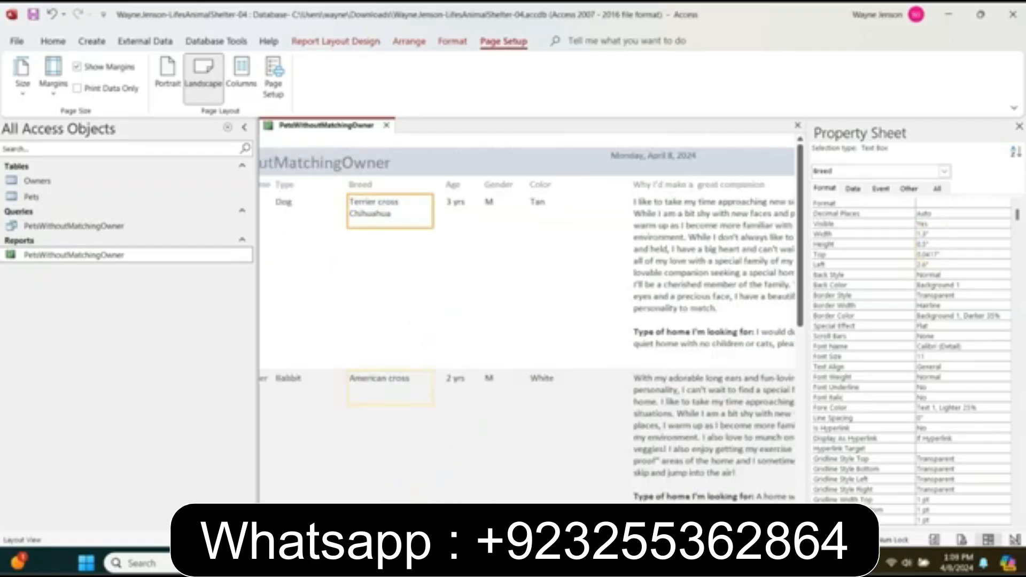
Select the Type text box together with its label and set their Width to 0.7"
left_click(384, 207)
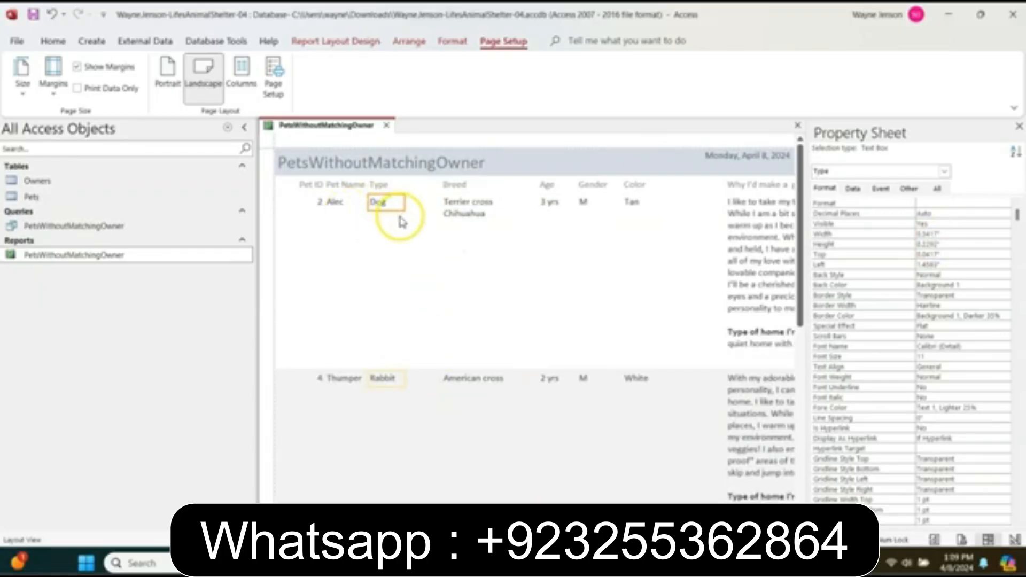
left_click(383, 184, "shift")
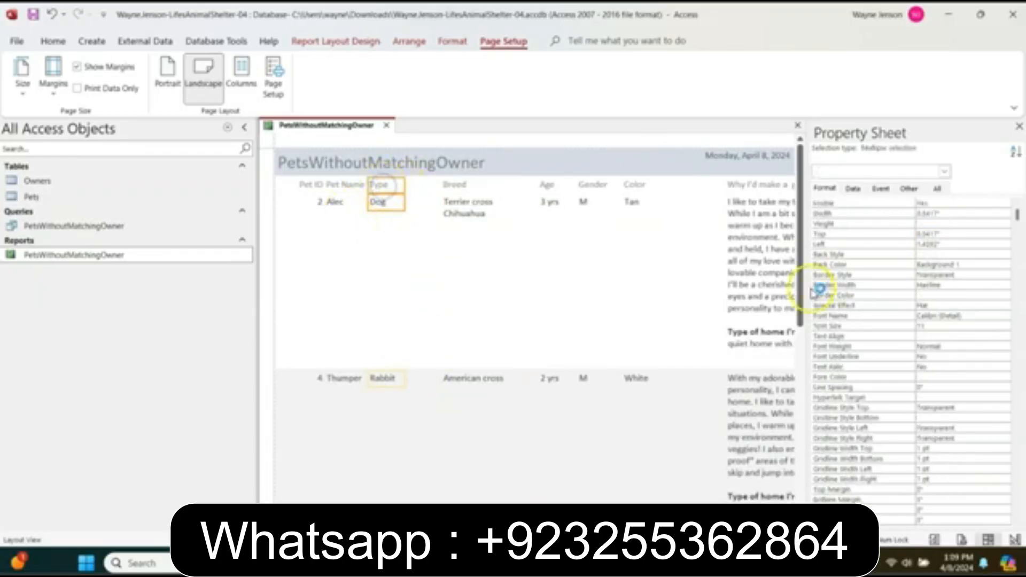
left_click(954, 317)
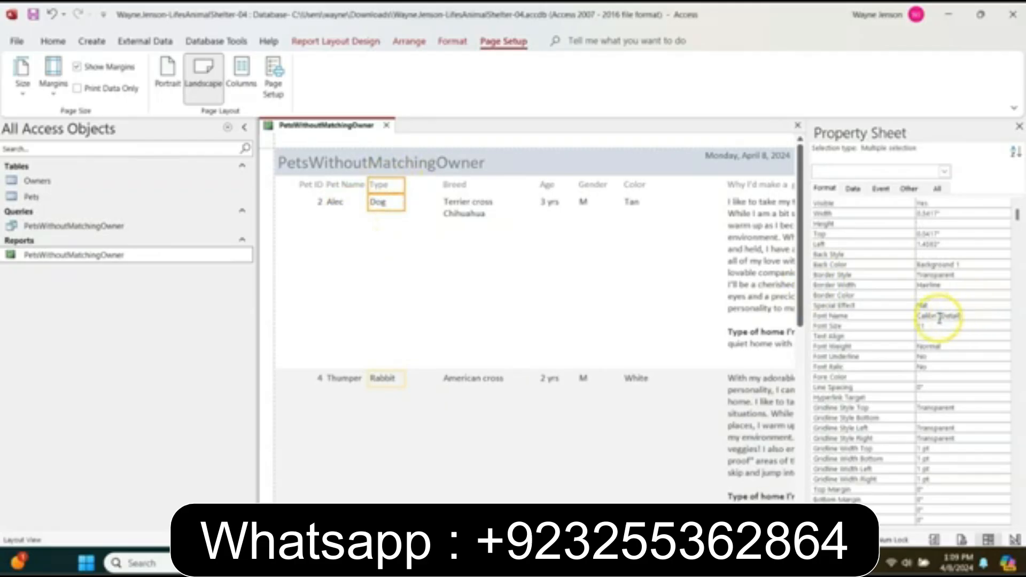
left_click(950, 213)
key("BackSpace")
key("BackSpace")
key("BackSpace")
key("BackSpace")
key("BackSpace")
type("7")
Set the Left property of the Type text box and label to 1.8"
left_click(966, 244)
key("BackSpace")
key("BackSpace")
key("BackSpace")
key("BackSpace")
key("BackSpace")
type("5")
key("Return")
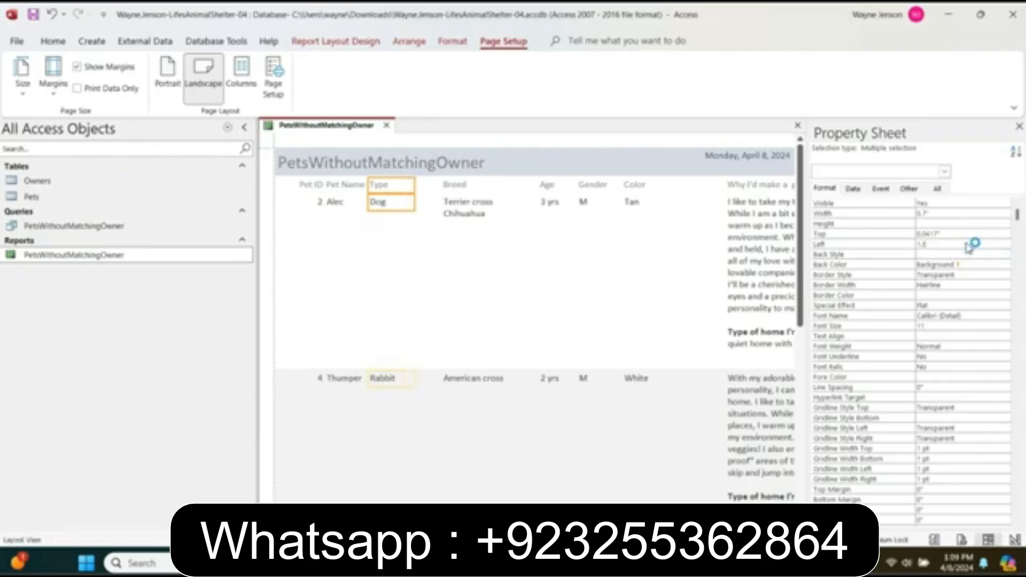
left_click(866, 169)
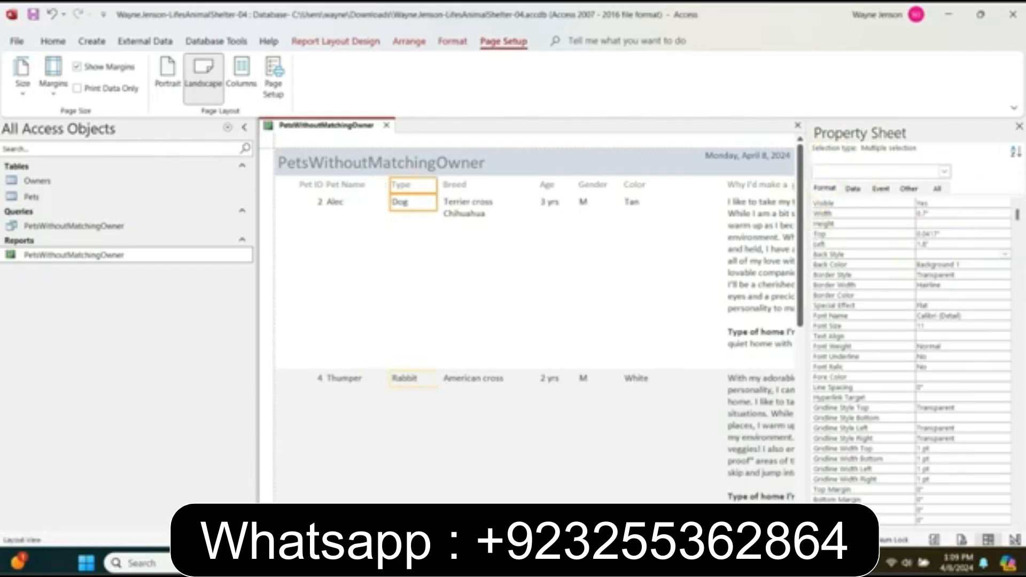
Select the Pet Name text box together with its label and set their Width to 1"
left_click(342, 203)
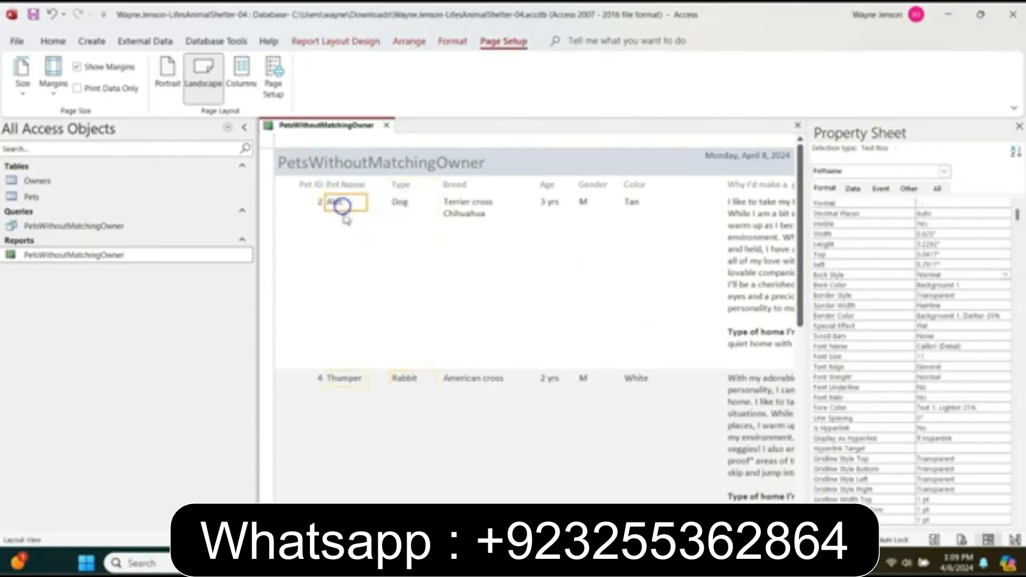
left_click(354, 185, "shift")
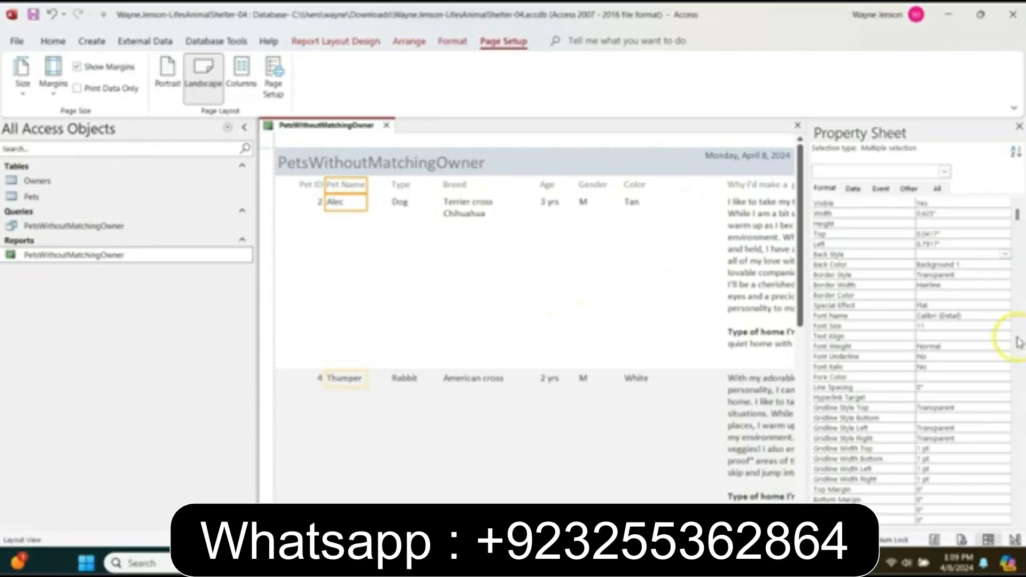
left_click(941, 213)
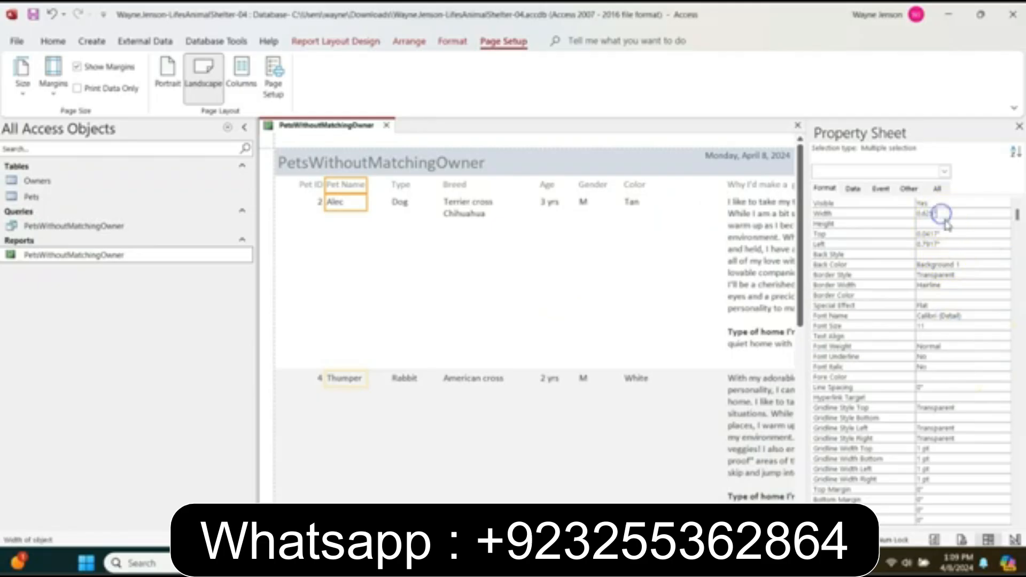
key("BackSpace")
key("BackSpace")
key("BackSpace")
key("BackSpace")
key("BackSpace")
key("BackSpace")
type("1")
Set the Left property of the Pet Name text box and label to 0.7"
left_click(960, 248)
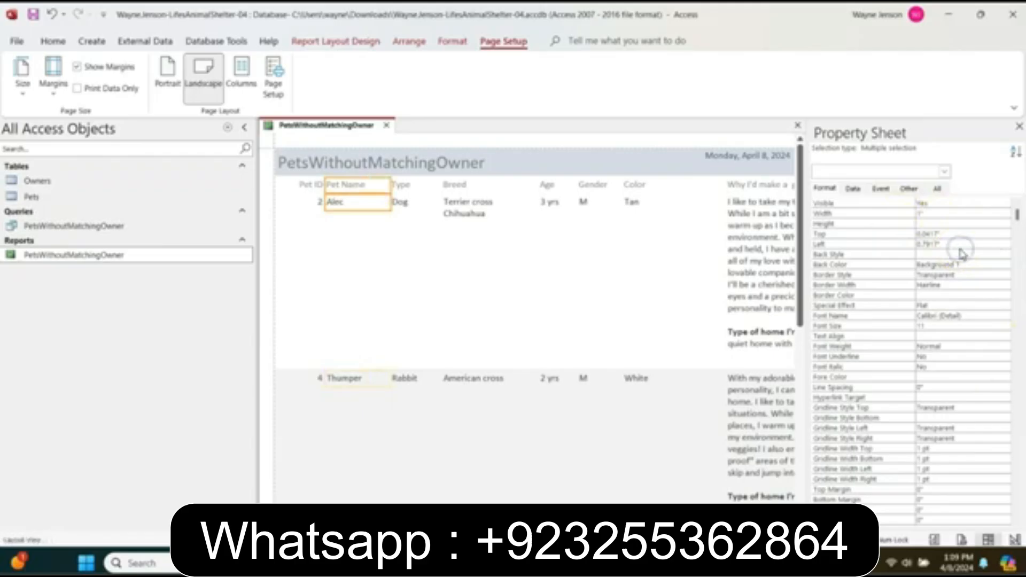
key("BackSpace")
key("BackSpace")
key("BackSpace")
key("BackSpace")
key("Return")
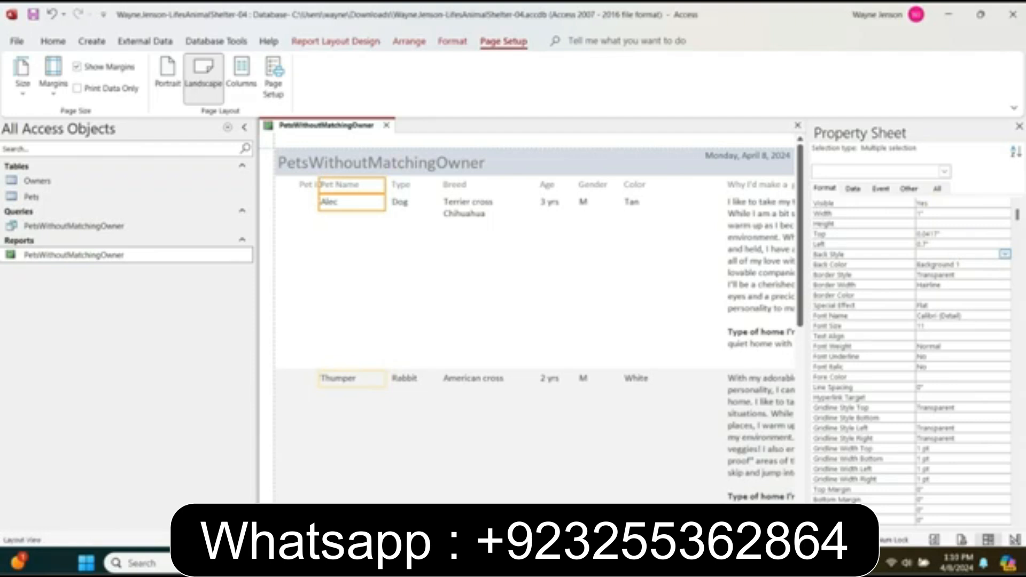
left_click(1005, 254)
Select the Pet ID text box together with its label and set their Width to 0.4"
left_click(305, 203)
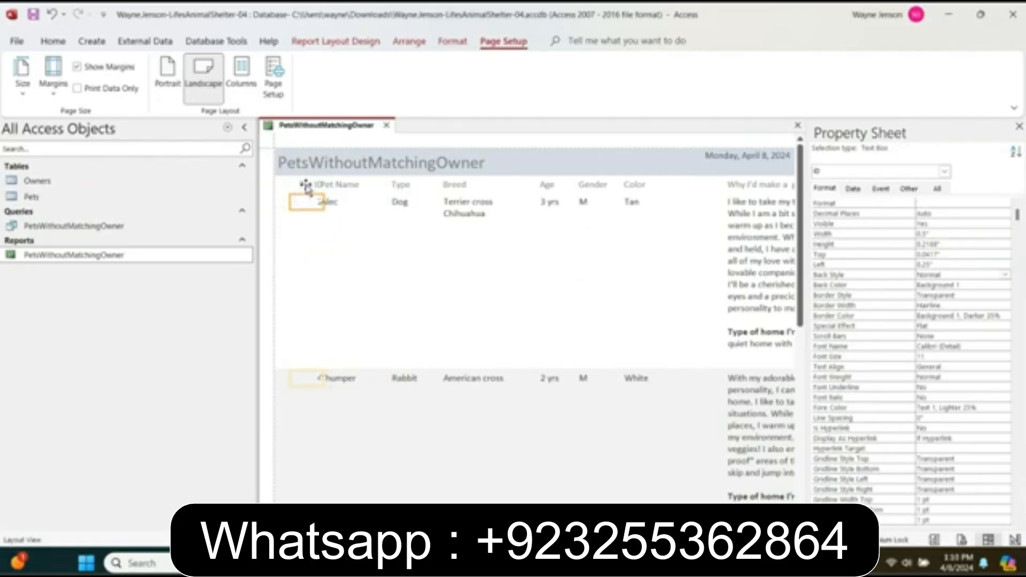
left_click(306, 184, "shift")
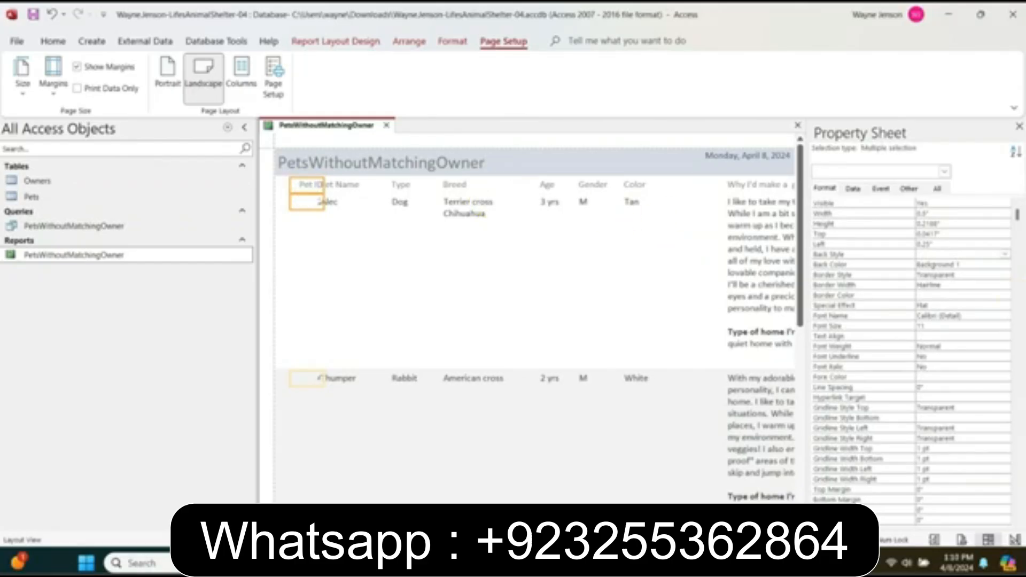
left_click(941, 214)
key("BackSpace")
key("BackSpace")
type("4")
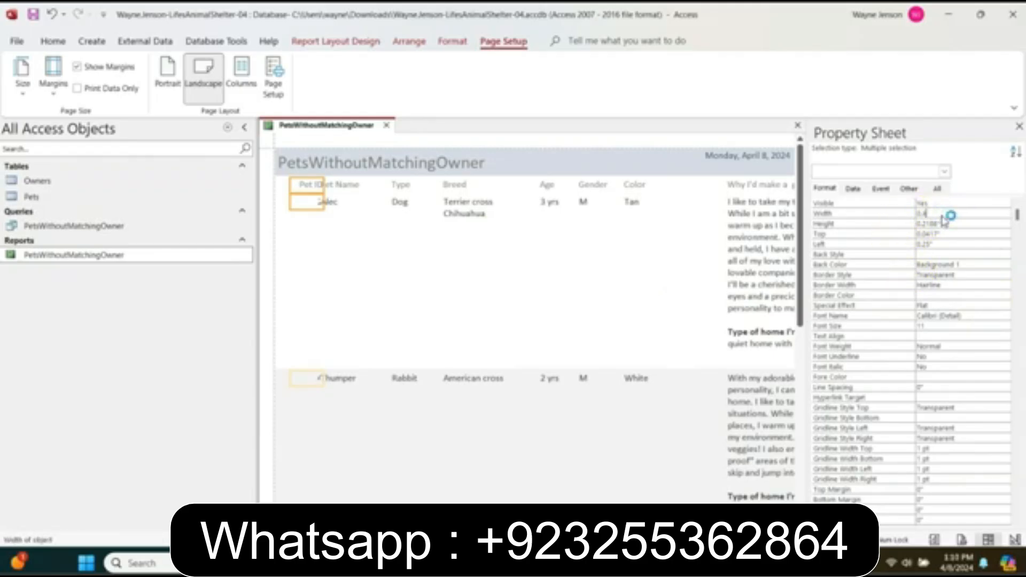
Set the Left property of the Pet ID text box and label to 0.2"
left_click(944, 244)
key("BackSpace")
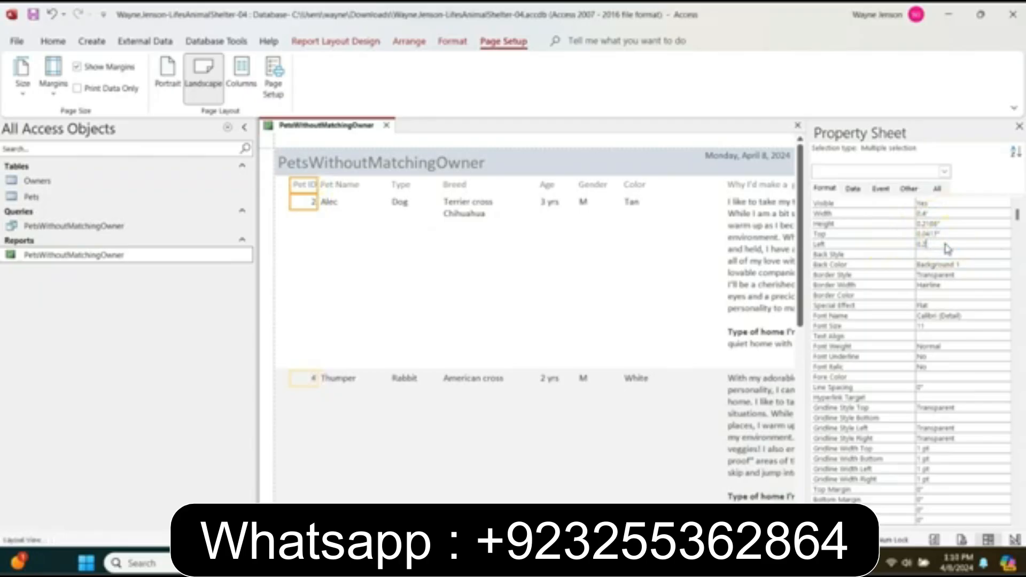
key("Return")
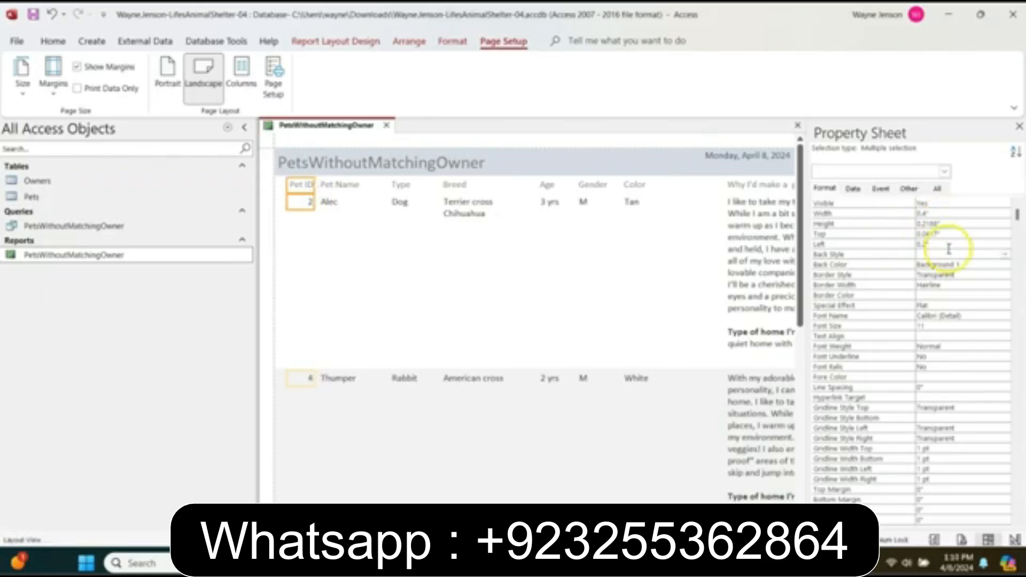
left_click(978, 225)
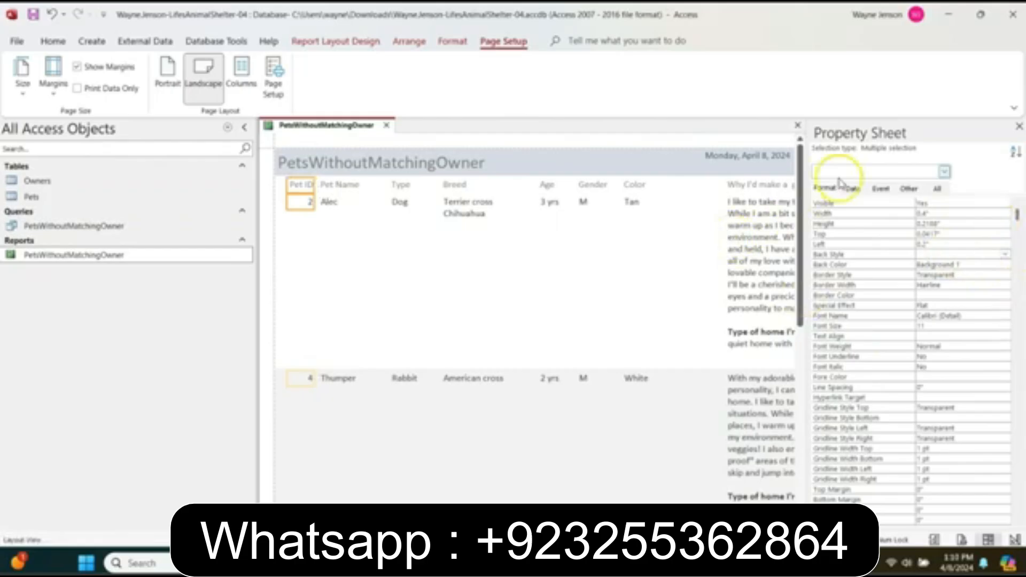
Close the Property Sheet and save the PetsWithoutMatchingOwner report
left_click(1018, 127)
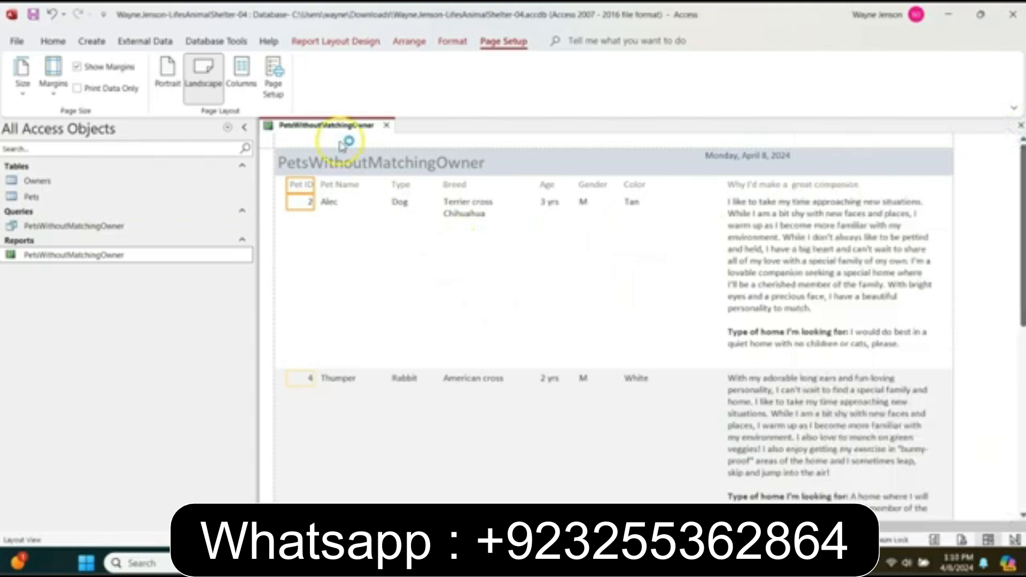
right_click(330, 127)
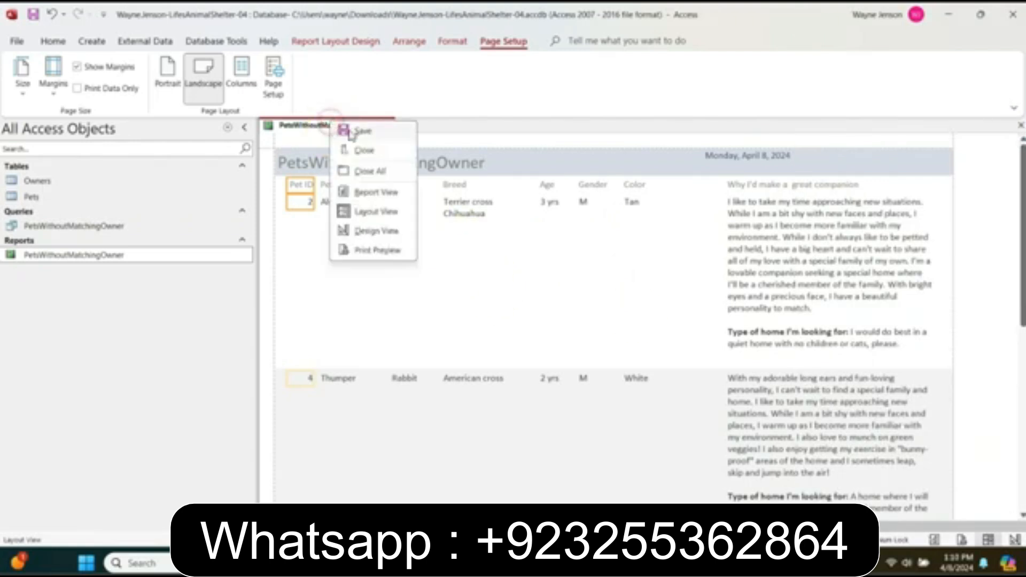
left_click(344, 132)
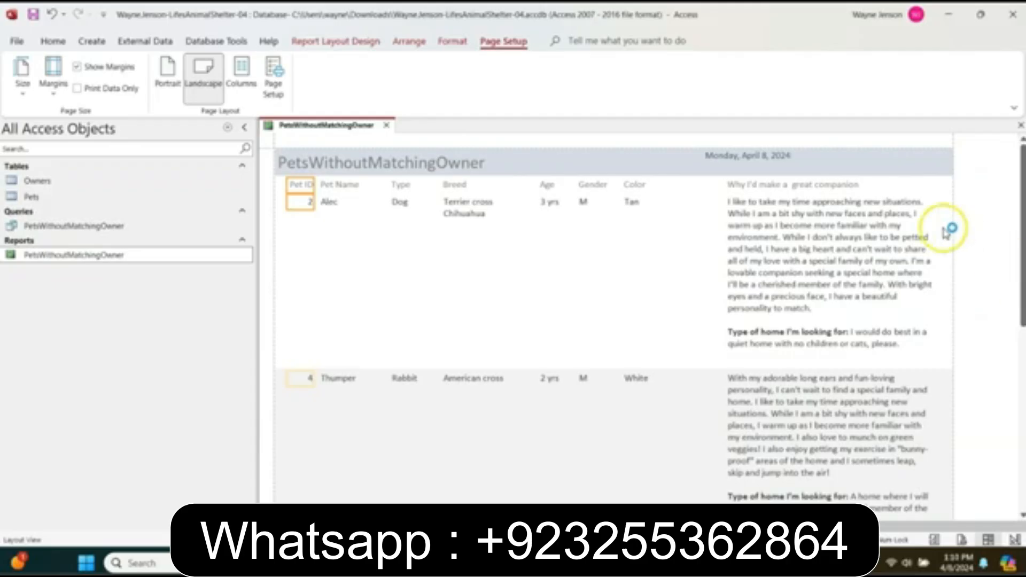
Set the Left property of the date text box in the report header to 7.3"
left_click(785, 156)
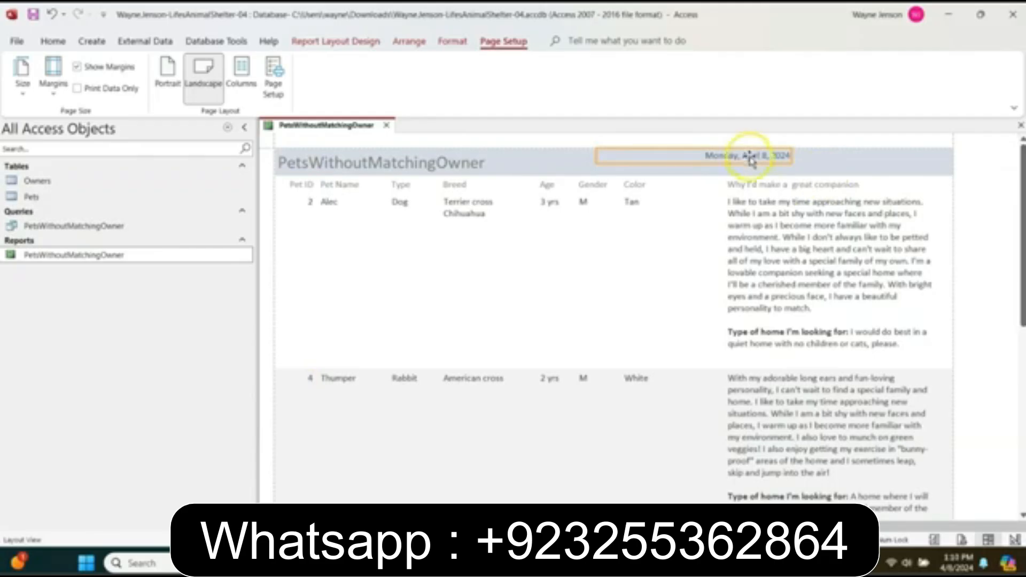
right_click(729, 168)
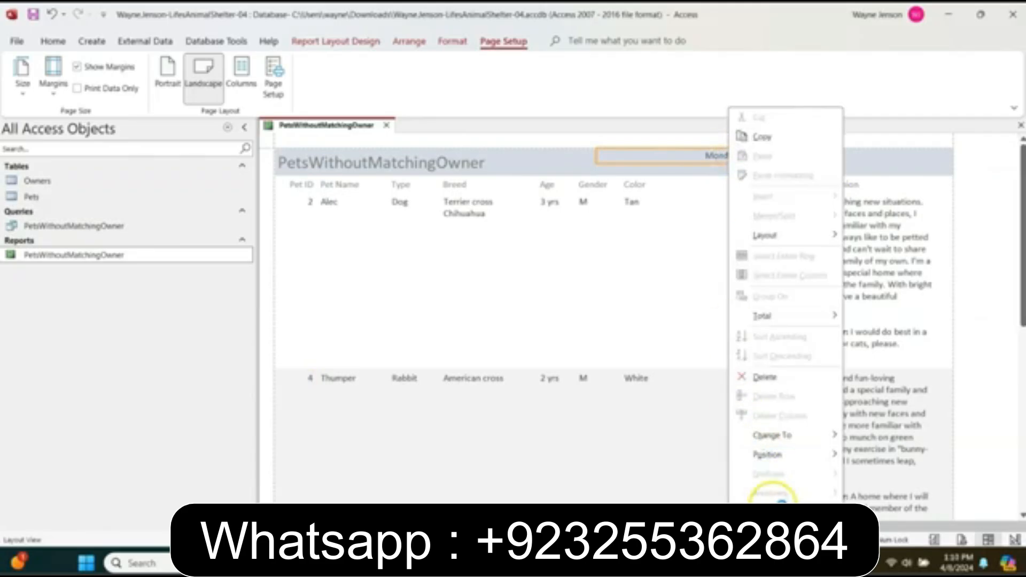
left_click(769, 514)
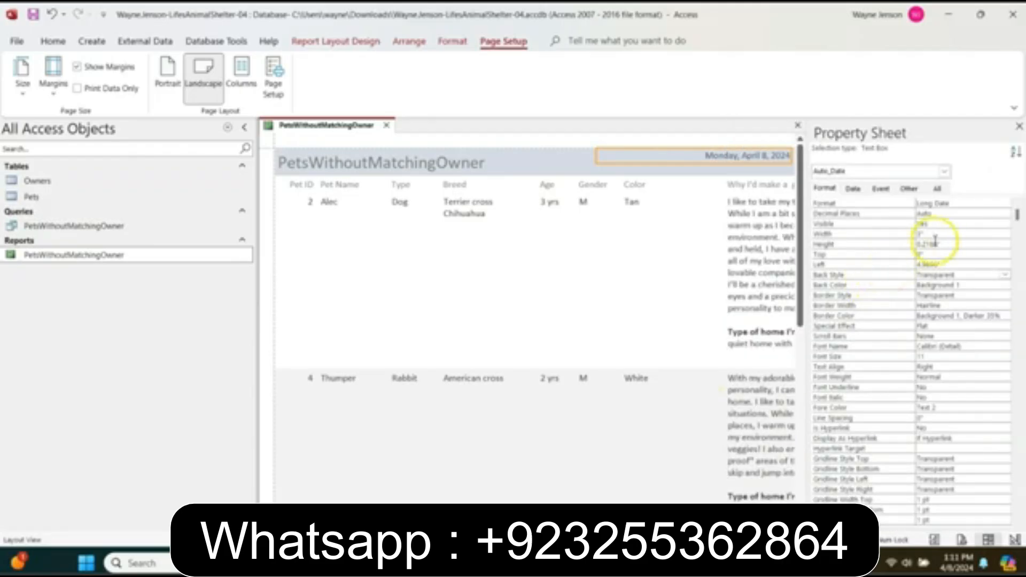
left_click(950, 264)
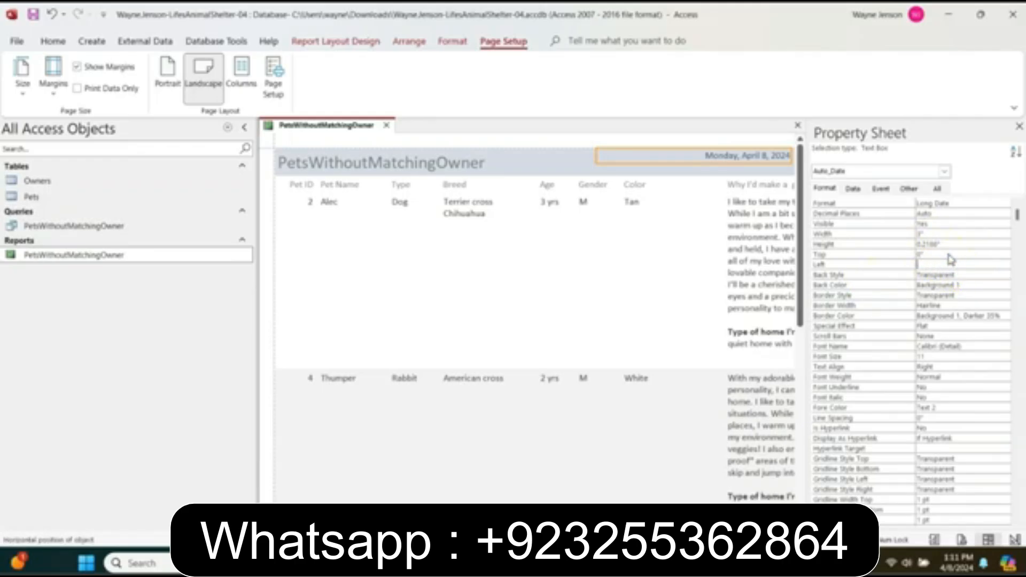
left_click(950, 257)
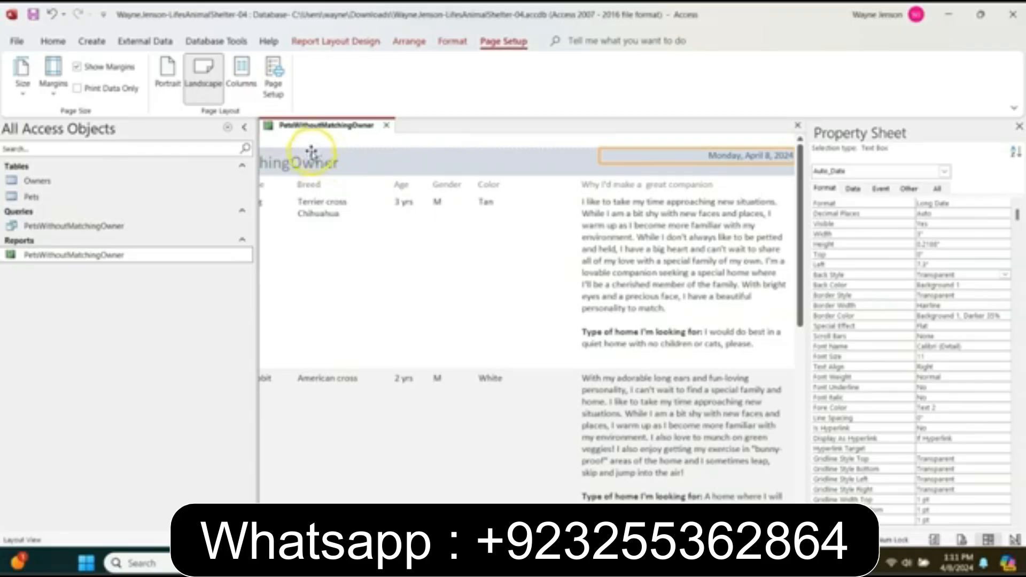
Change the report title label in the header to "Pets Available for Adoption"
scroll(369, 240, "left", 3)
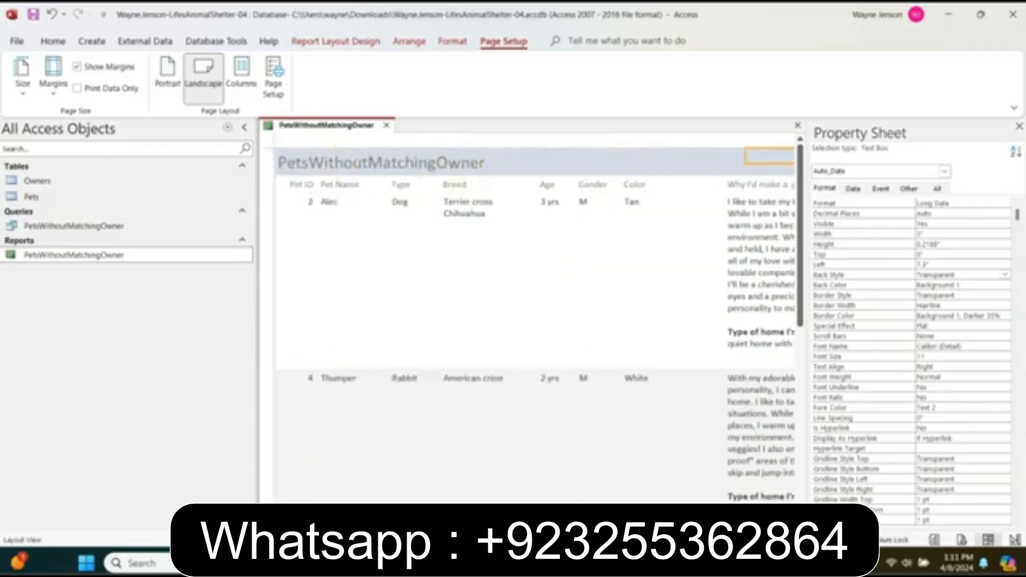
left_click(390, 163)
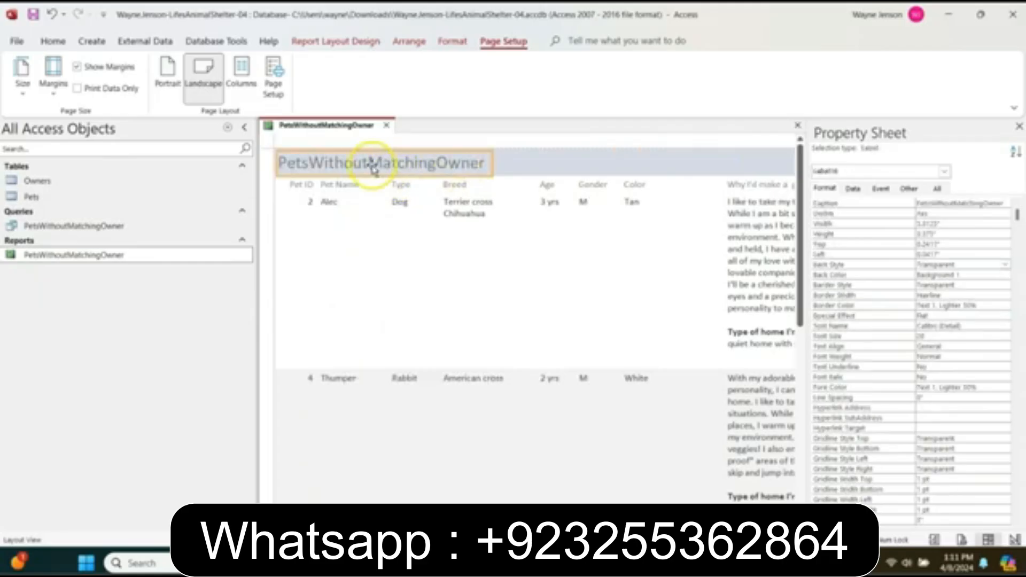
left_click(365, 163)
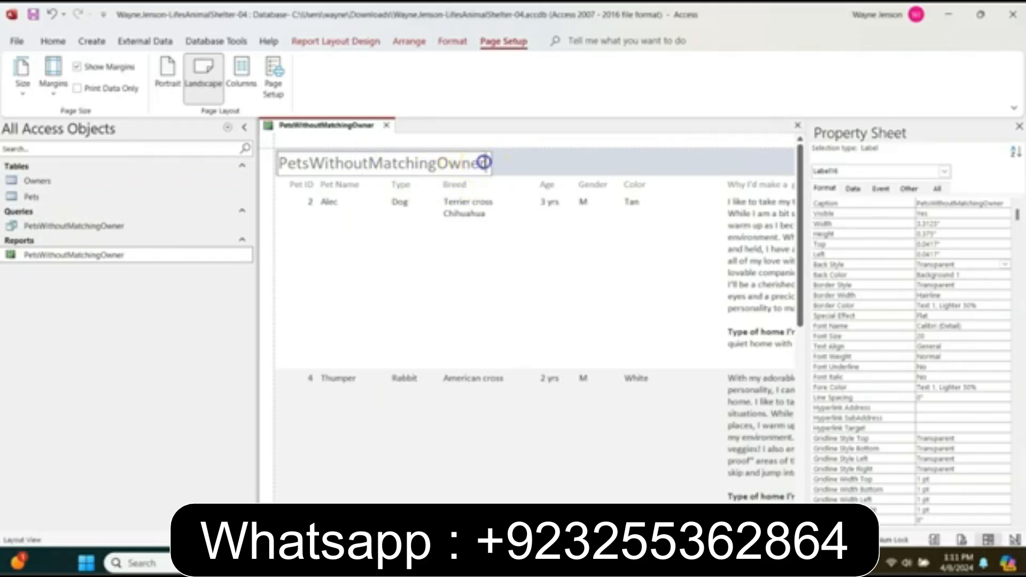
key("BackSpace")
key("BackSpace")
key("BackSpace")
key("BackSpace")
key("BackSpace")
key("BackSpace")
key("BackSpace")
key("BackSpace")
key("BackSpace")
key("BackSpace")
key("BackSpace")
key("BackSpace")
key("BackSpace")
key("BackSpace")
key("BackSpace")
key("BackSpace")
key("BackSpace")
key("BackSpace")
key("BackSpace")
key("BackSpace")
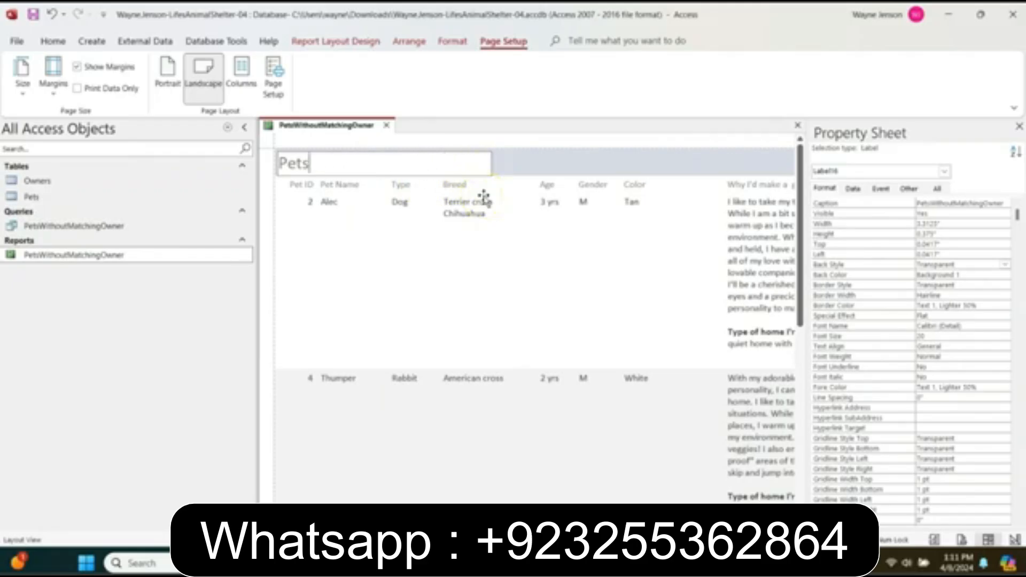
type("Available")
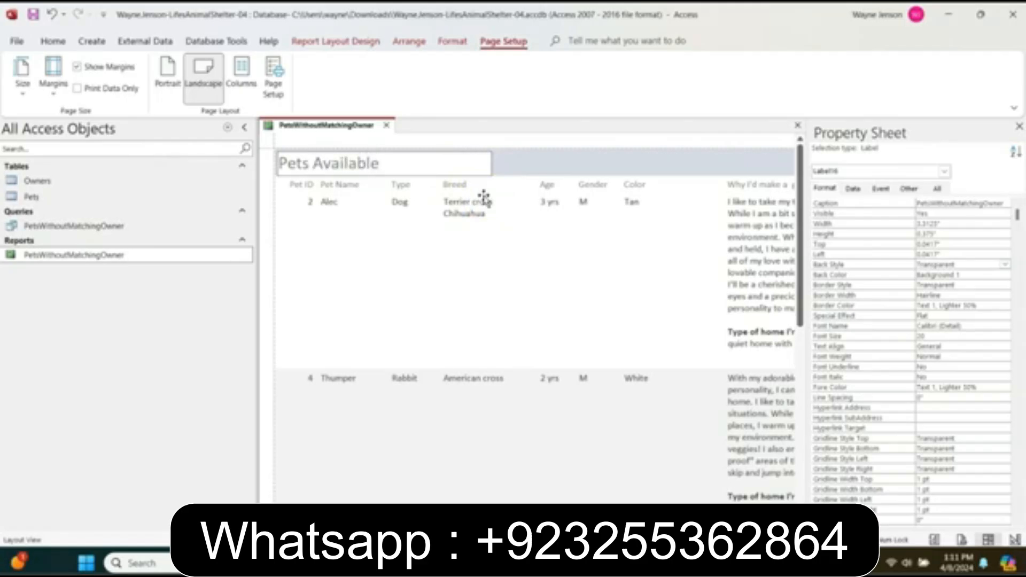
type(" for Adoption")
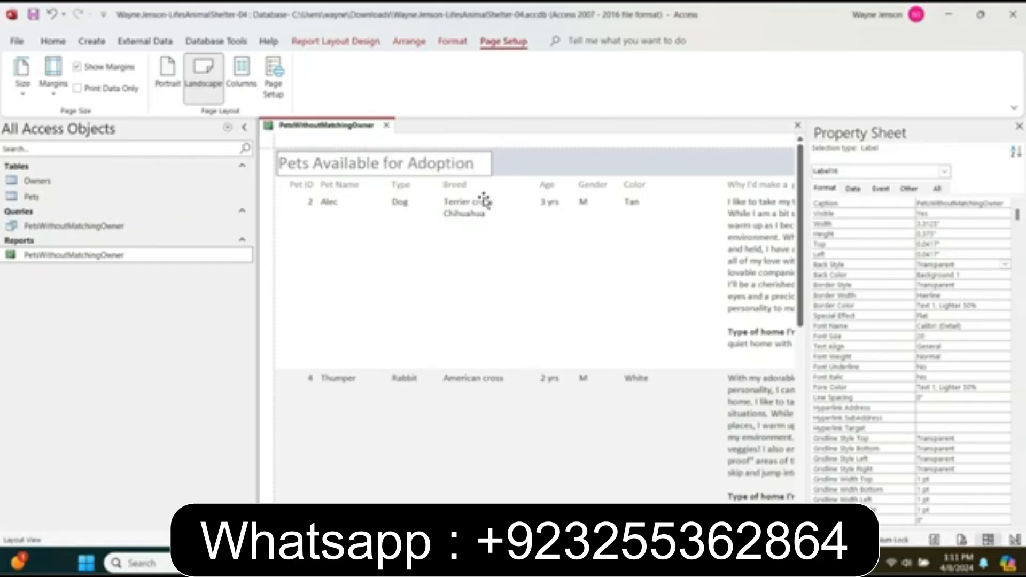
left_click(547, 157)
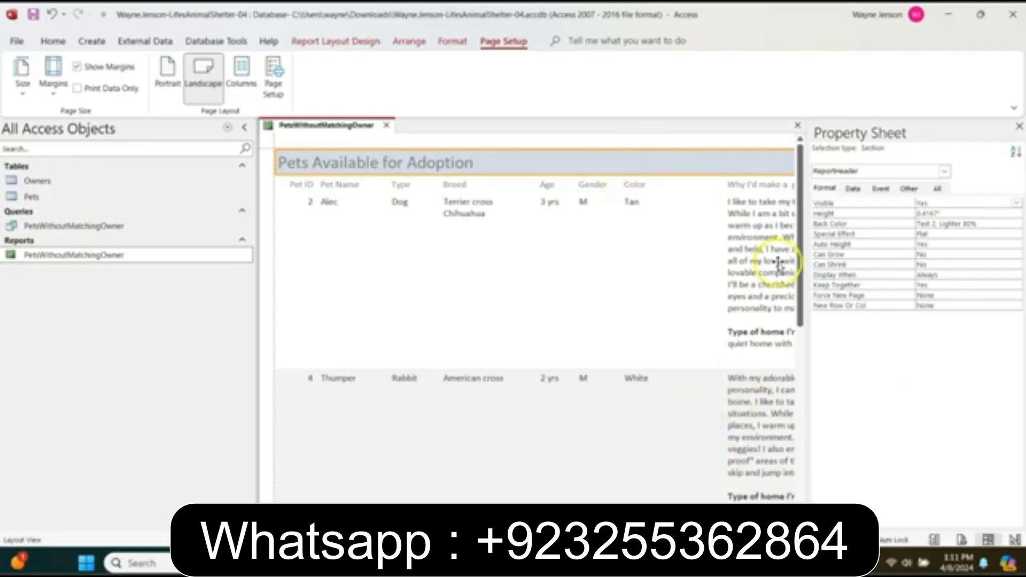
Set the Left property of the page number text box at the end of the report to 9" and close the Property Sheet
left_click(799, 211)
left_click_drag(802, 210, 797, 502)
left_click(535, 383)
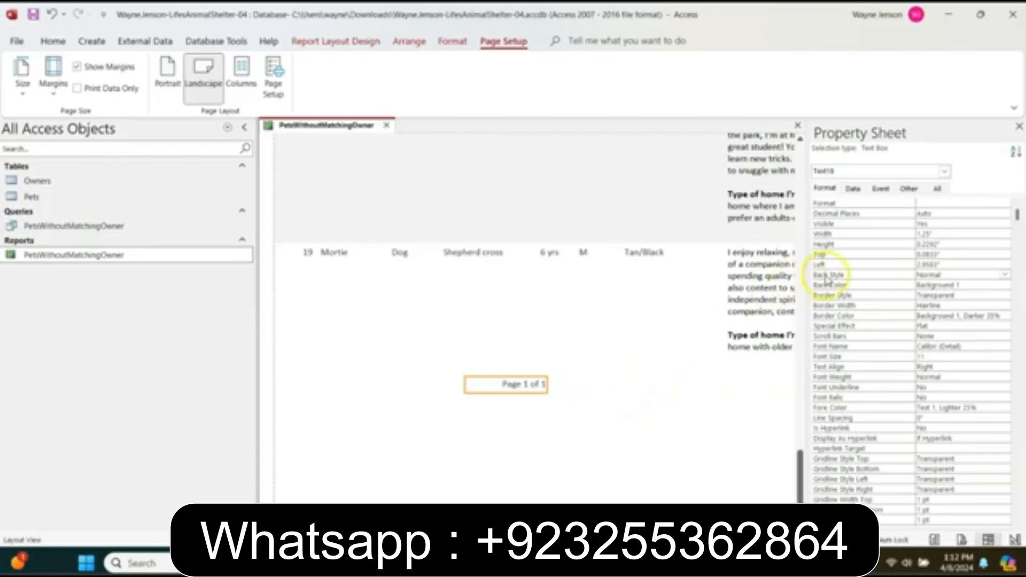
double_click(947, 262)
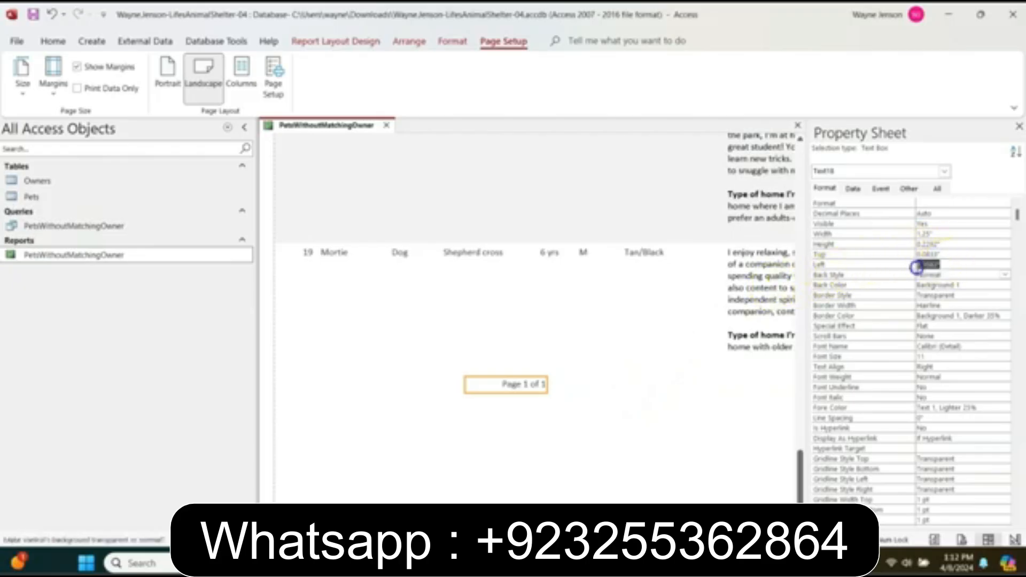
type("0")
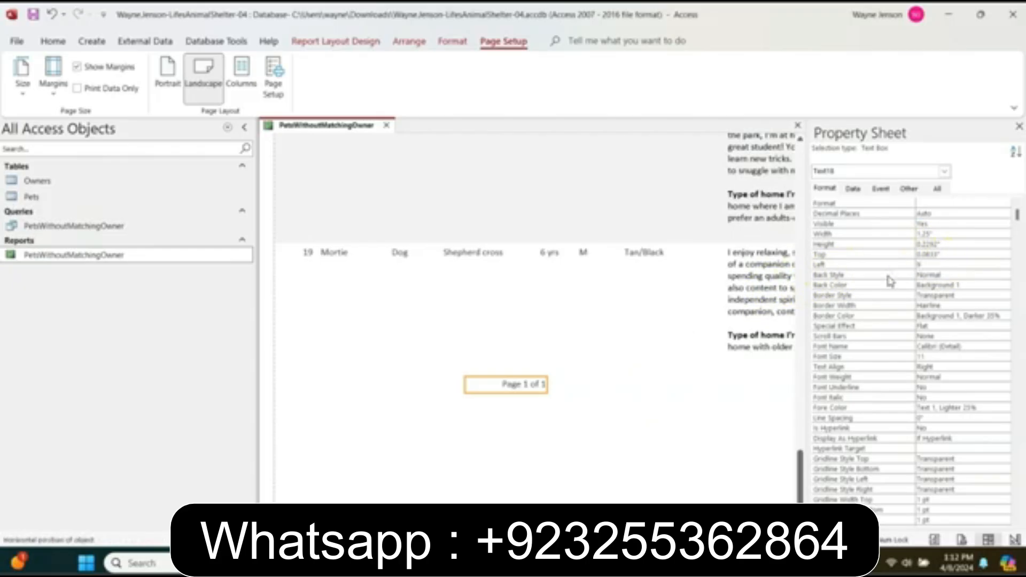
key("Return")
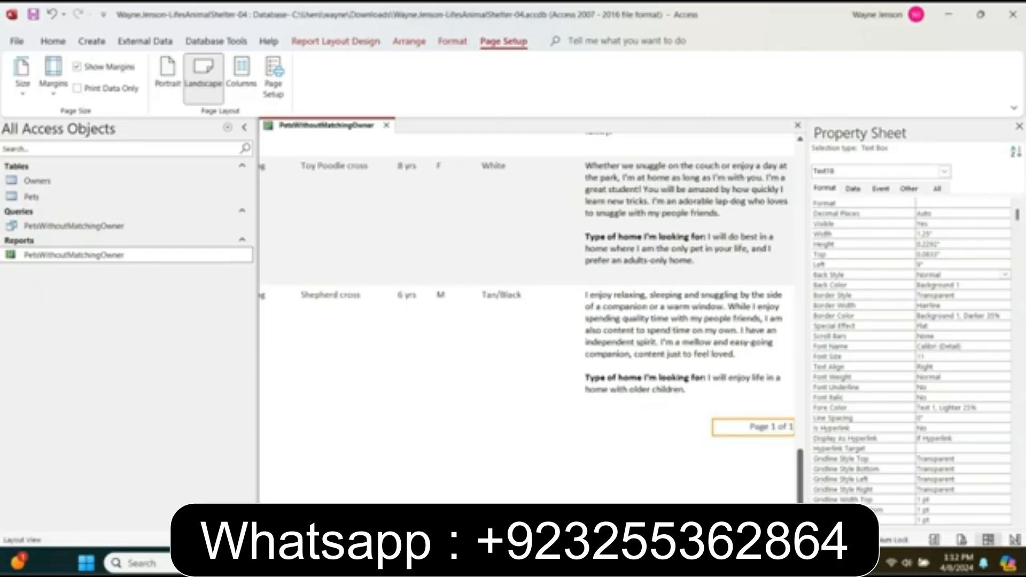
key("F4")
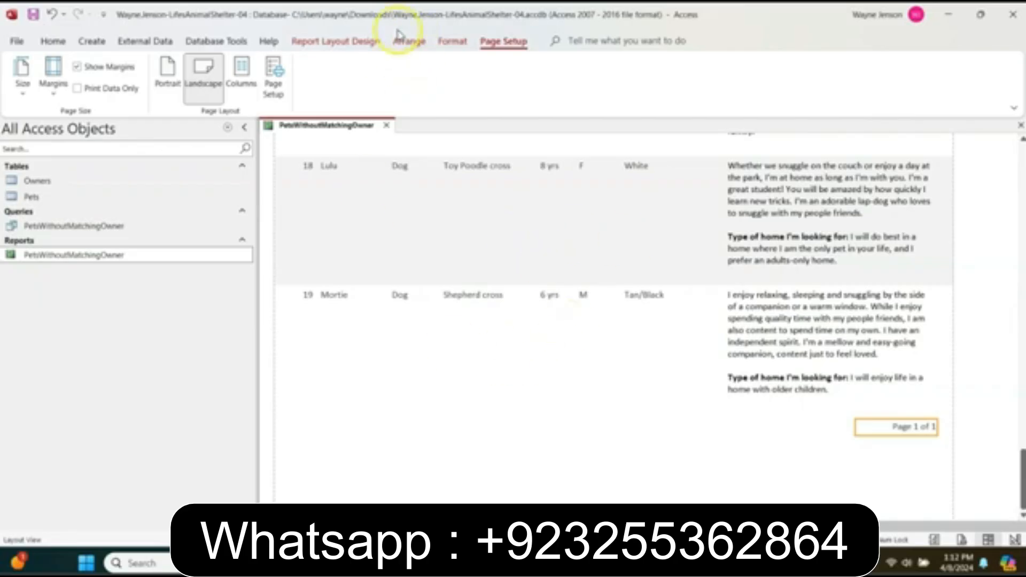
Add a group to the report based on the Type field
left_click(343, 42)
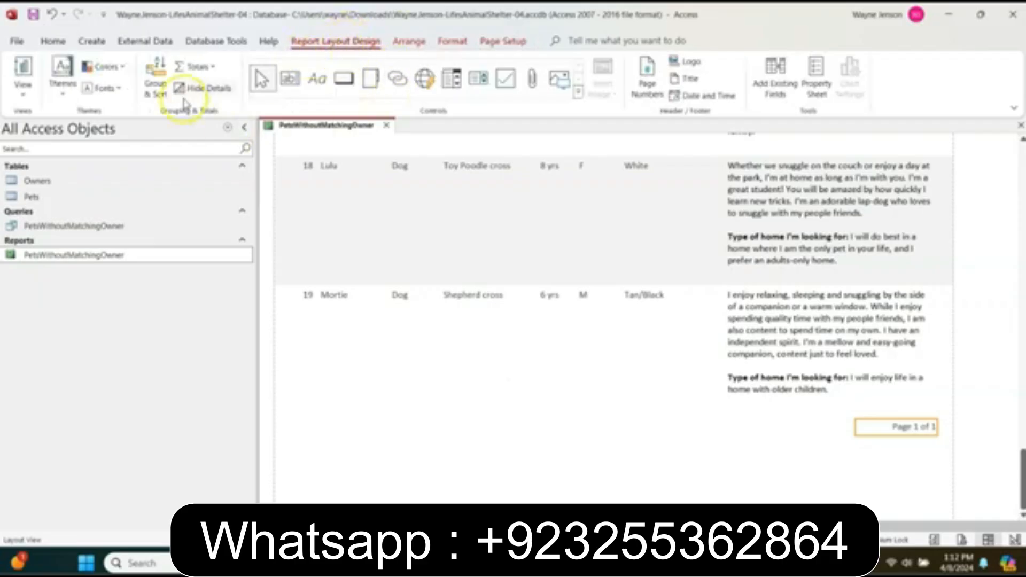
left_click(155, 80)
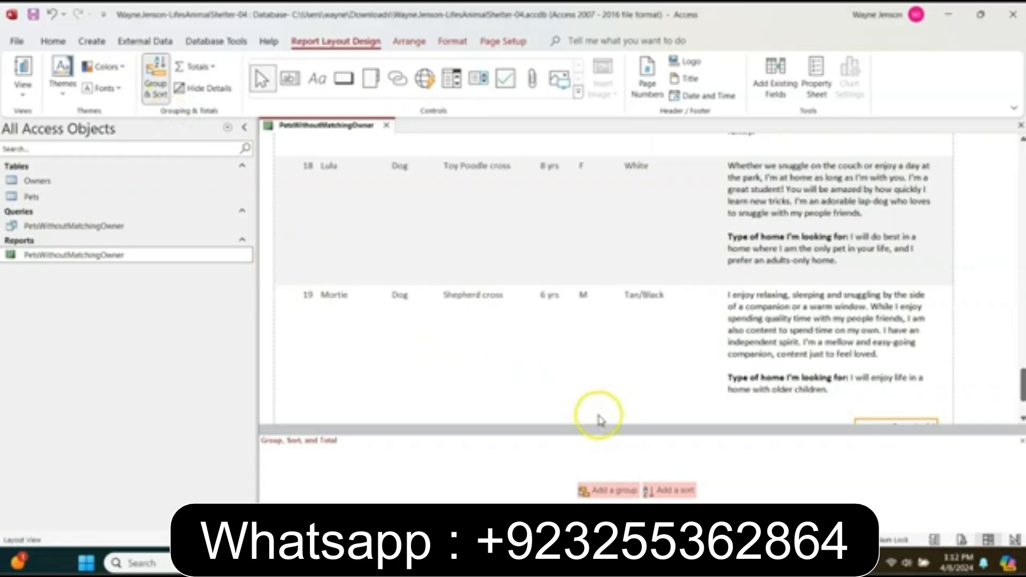
left_click(610, 491)
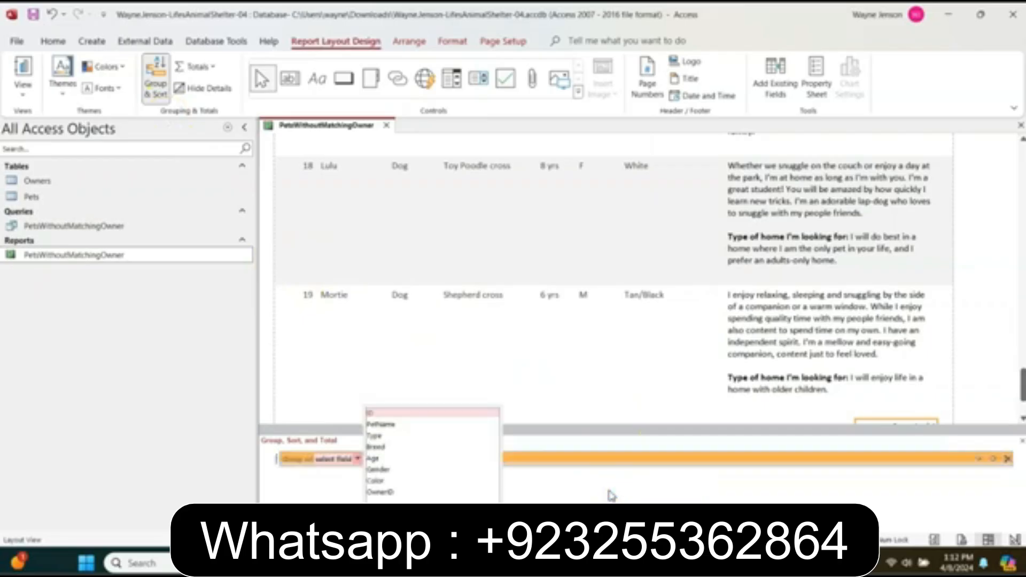
left_click(375, 435)
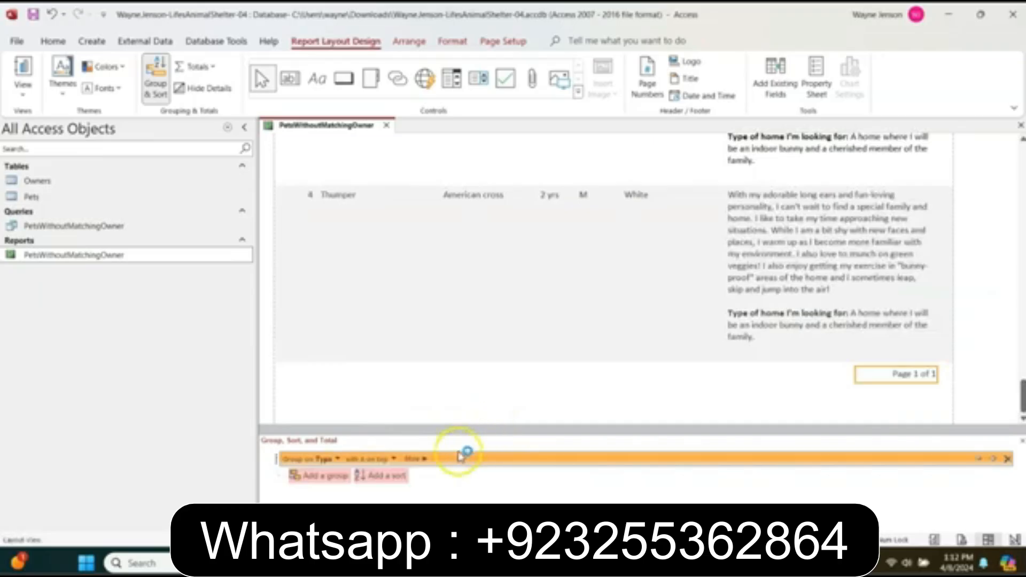
left_click(416, 459)
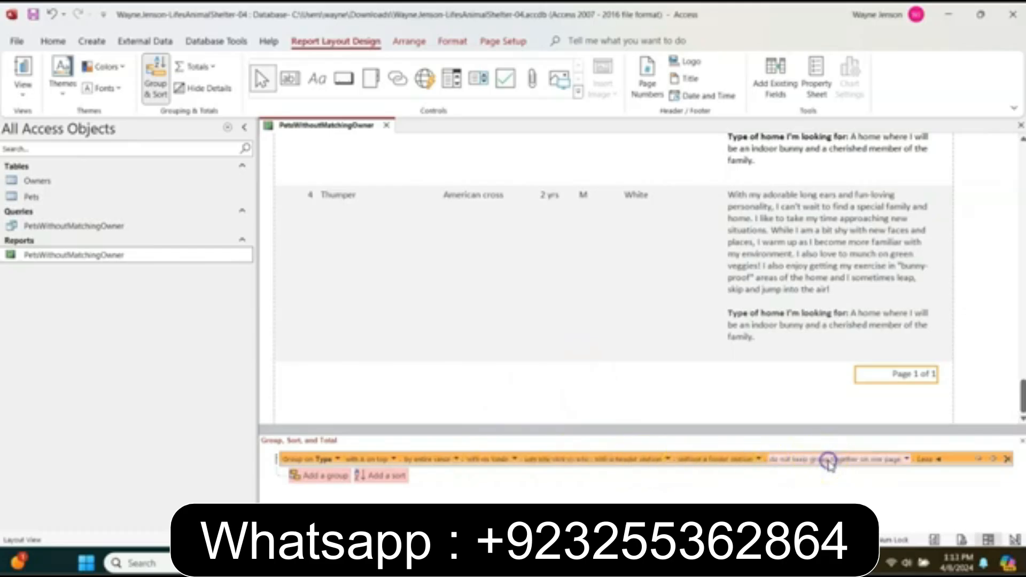
left_click(883, 458)
left_click(896, 461)
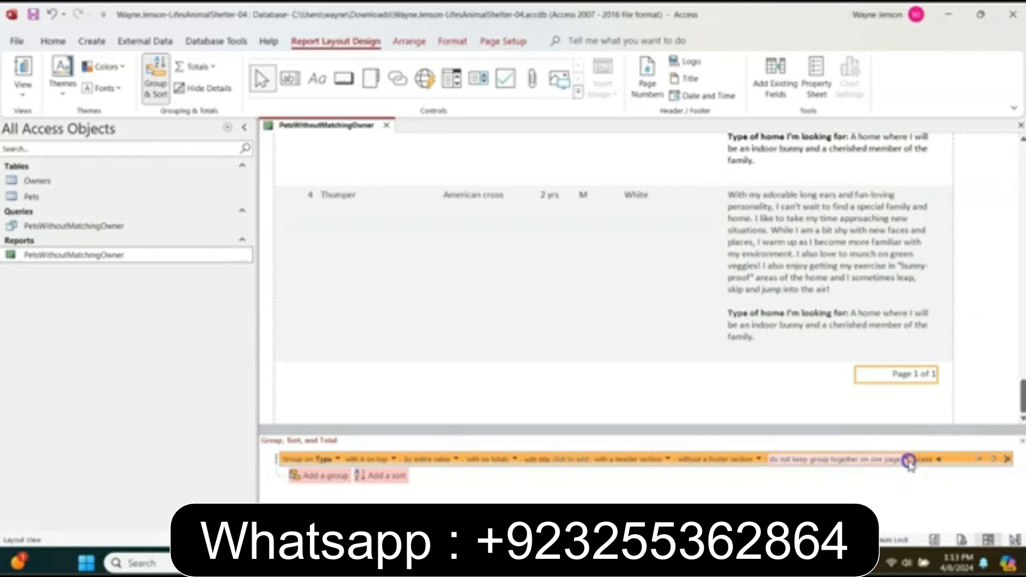
left_click(907, 459)
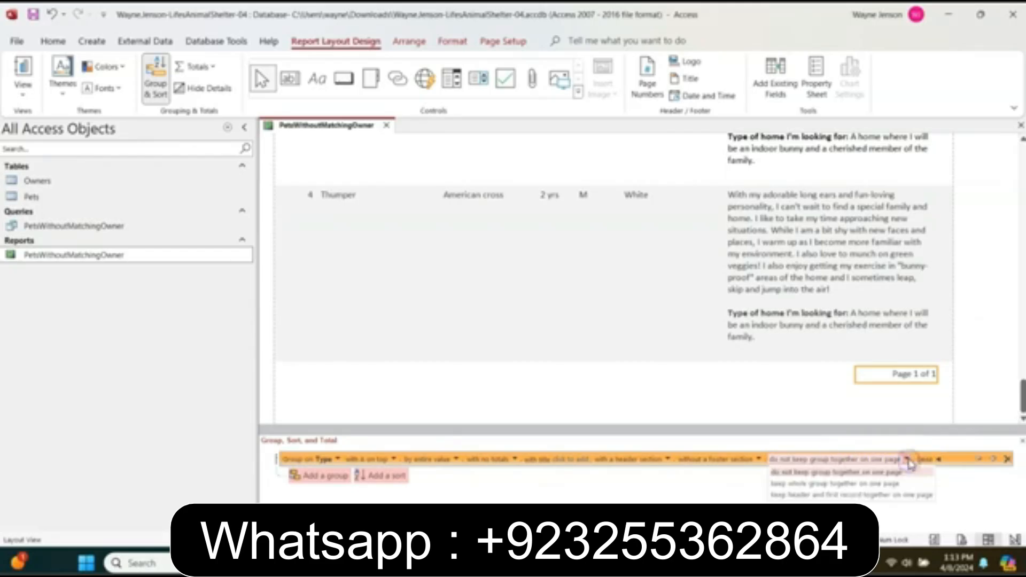
left_click(861, 474)
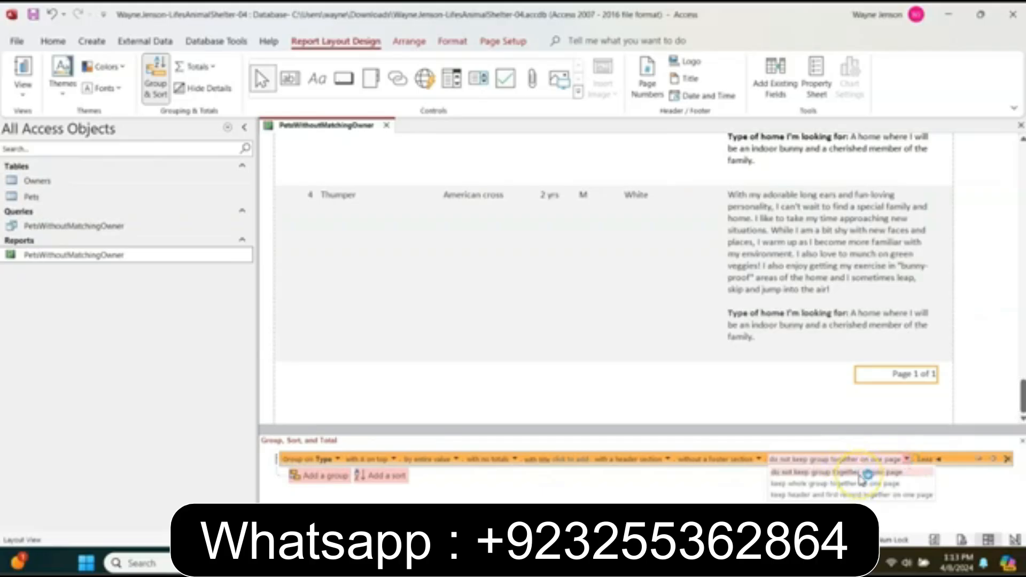
left_click(861, 474)
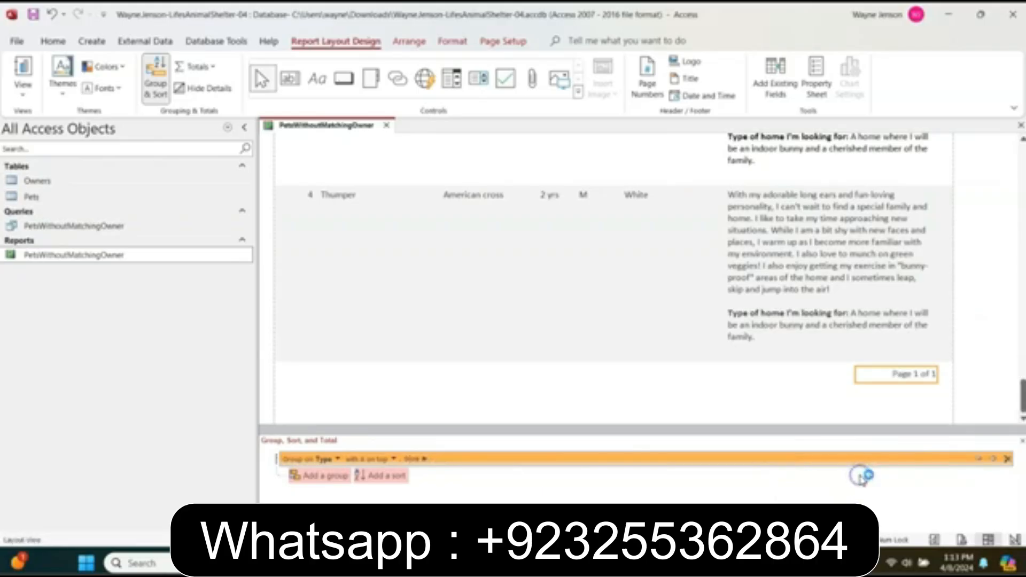
left_click(862, 480)
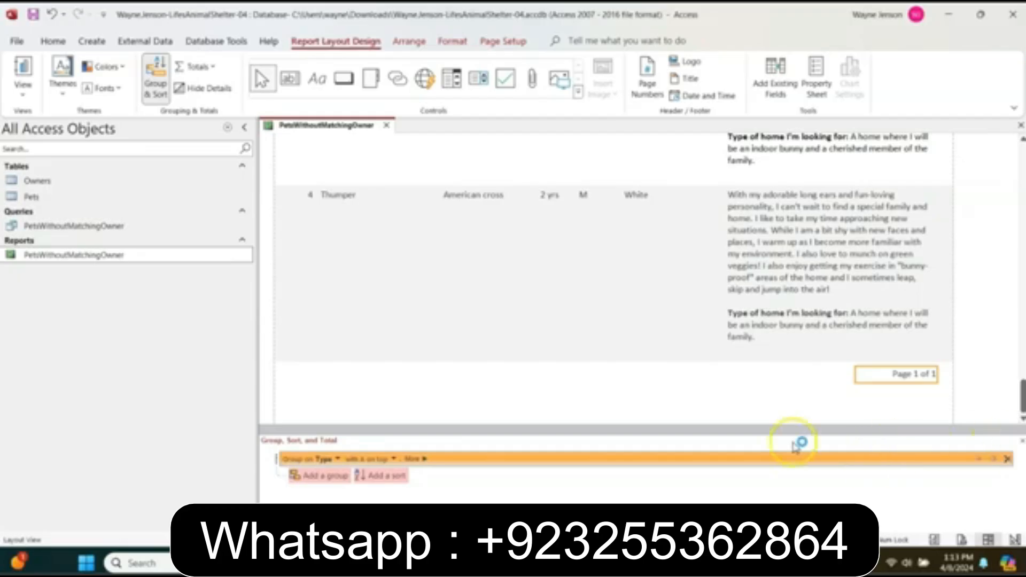
Set the Type group's page option to keep header and first record together on one page
left_click(424, 461)
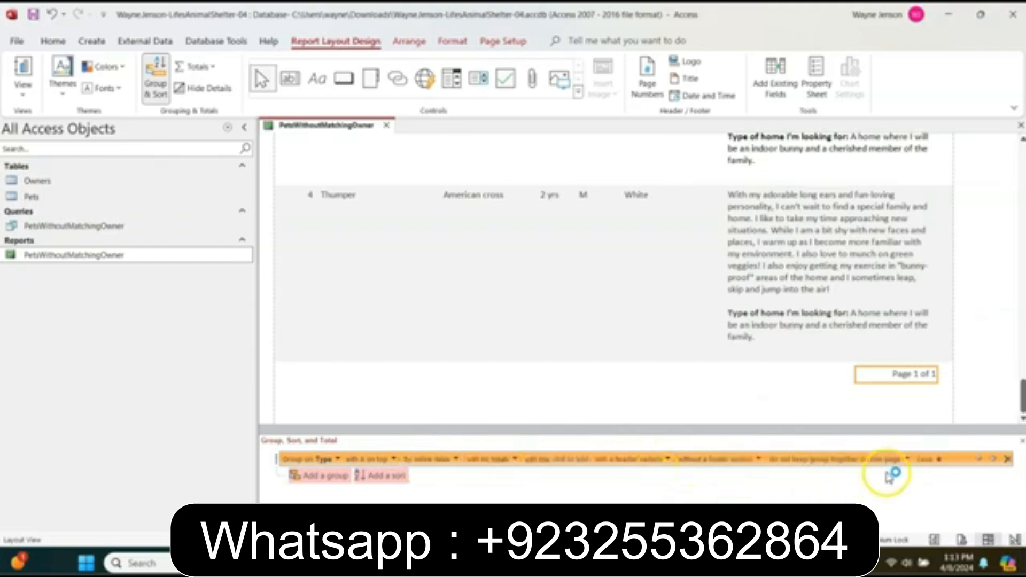
left_click(907, 460)
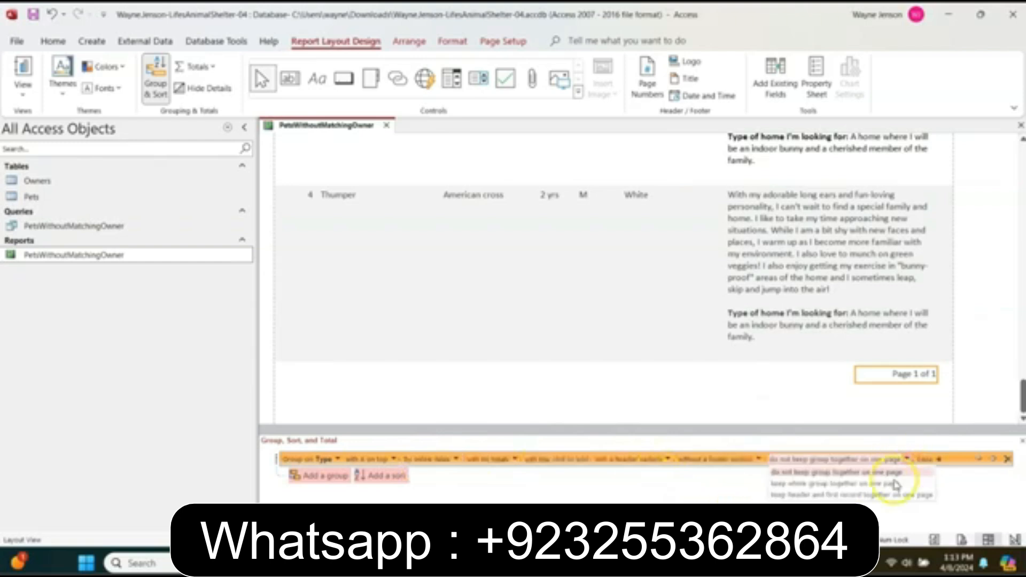
left_click(887, 495)
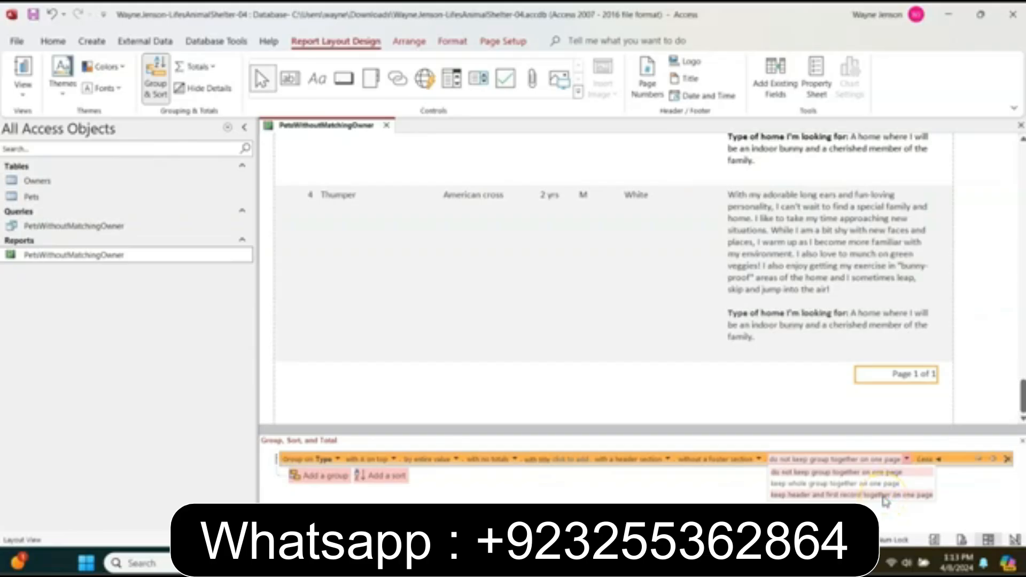
left_click(883, 496)
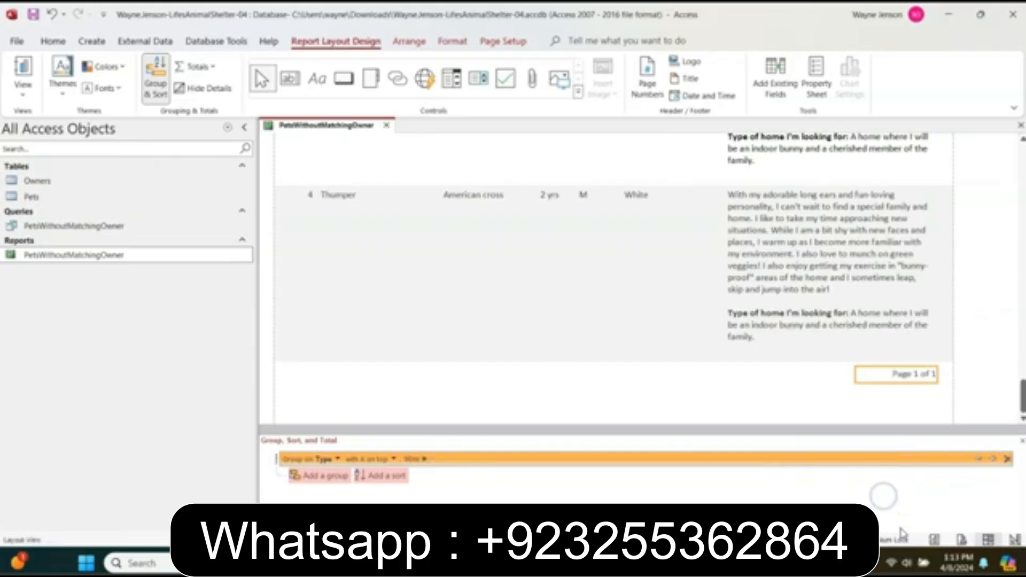
scroll(597, 319, "up", 10)
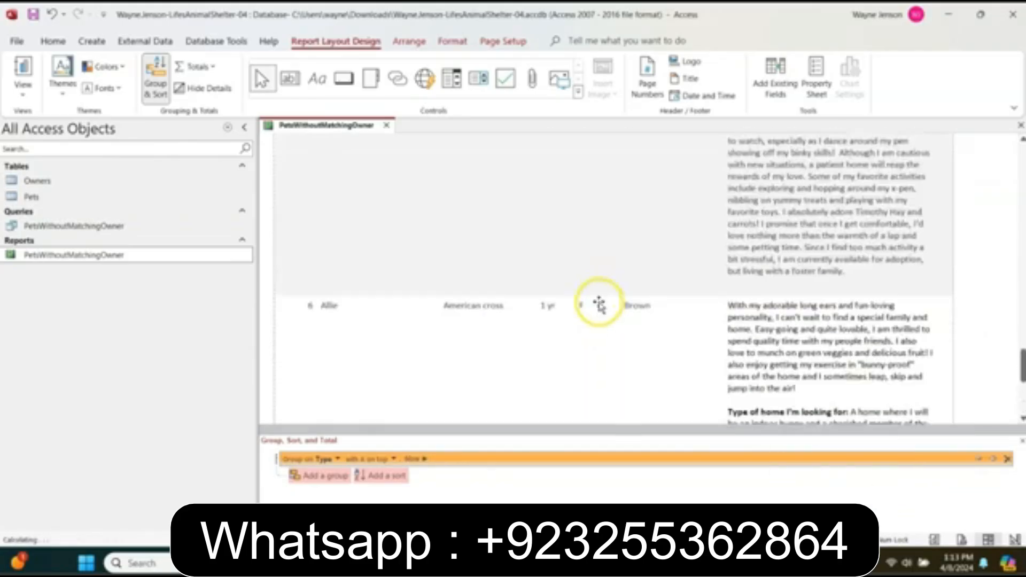
Sort the records within the Type group by ID from smallest to largest and close the grouping and sorting pane
scroll(595, 304, "up", 5)
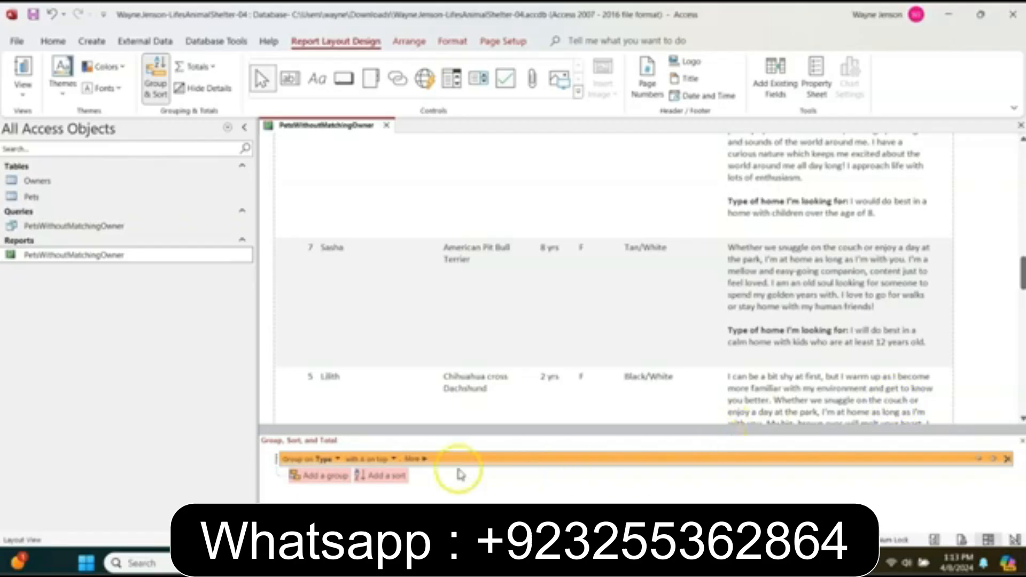
left_click(390, 475)
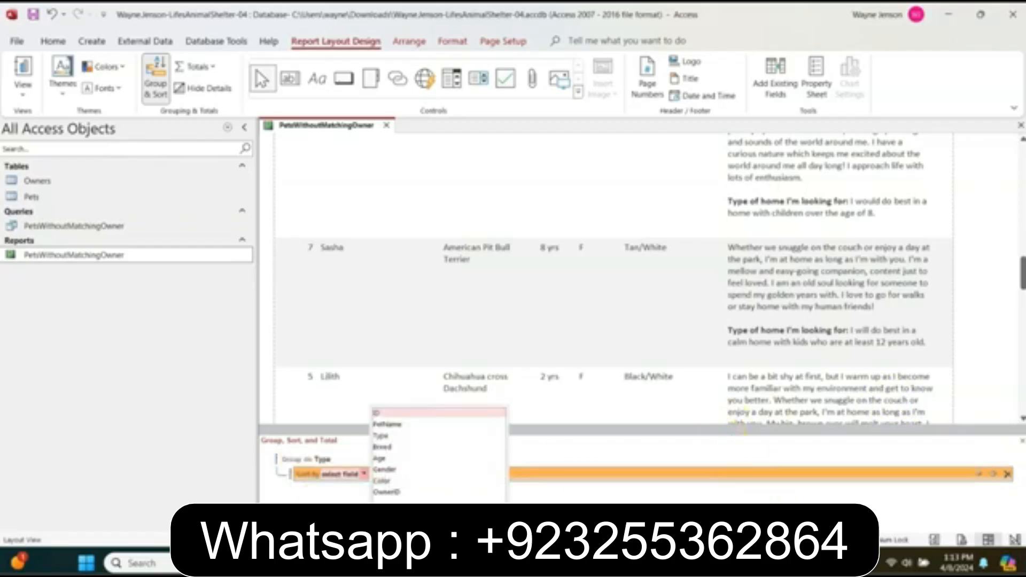
left_click(385, 414)
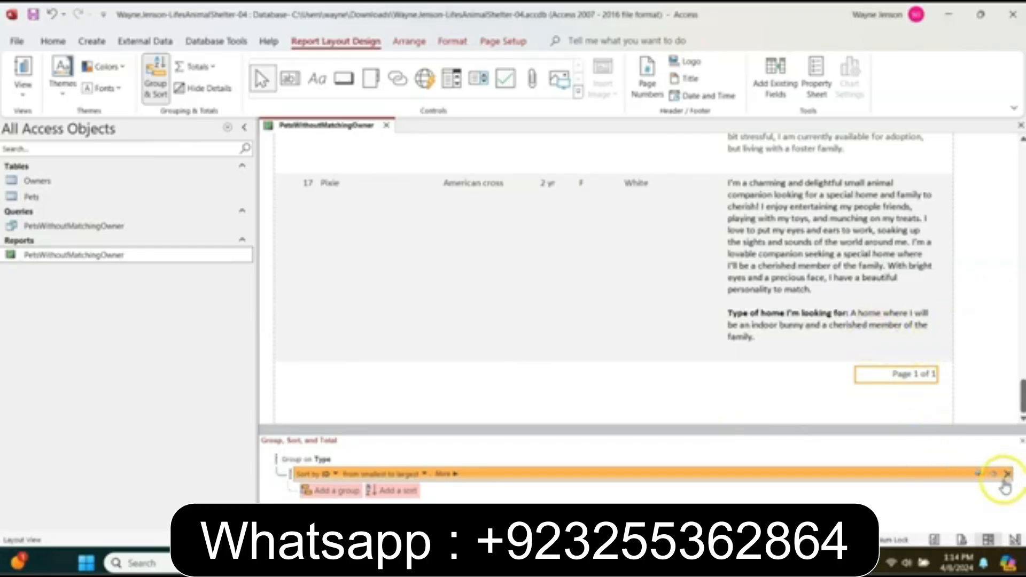
left_click(1021, 441)
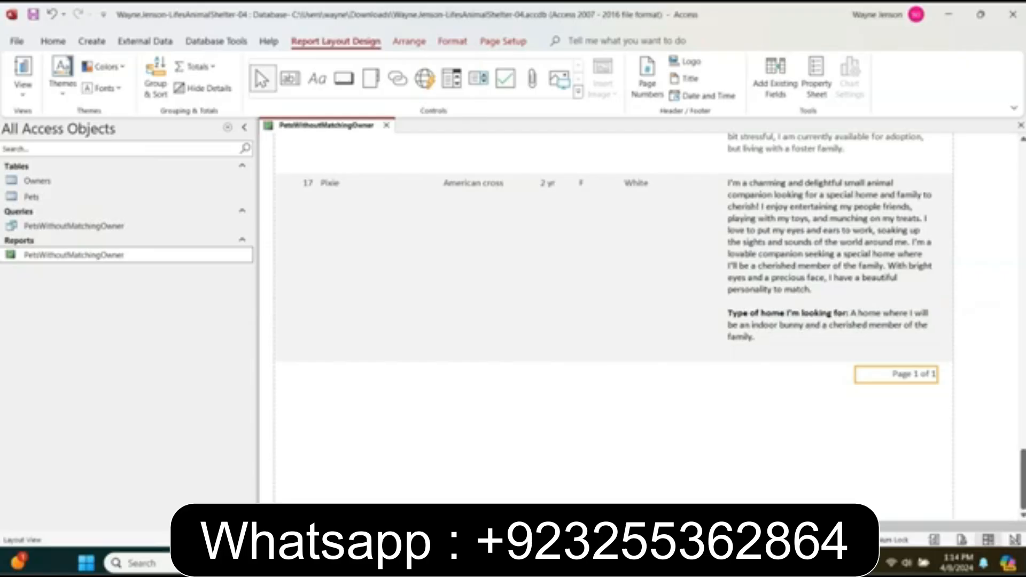
Create a conditional formatting rule for the Gender field that applies where the field value is equal to M
scroll(973, 299, "up", 3)
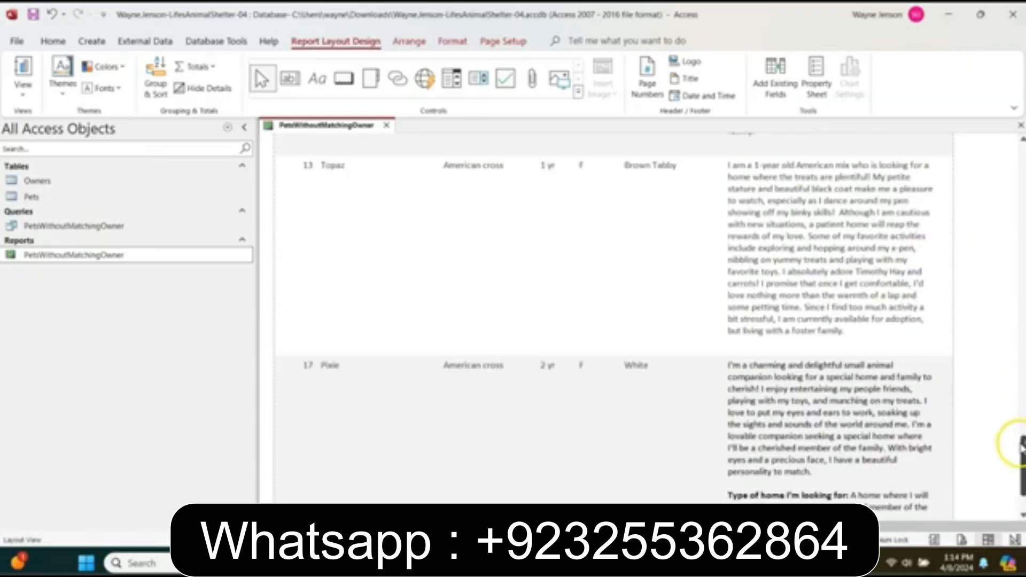
left_click_drag(1020, 448, 1010, 144)
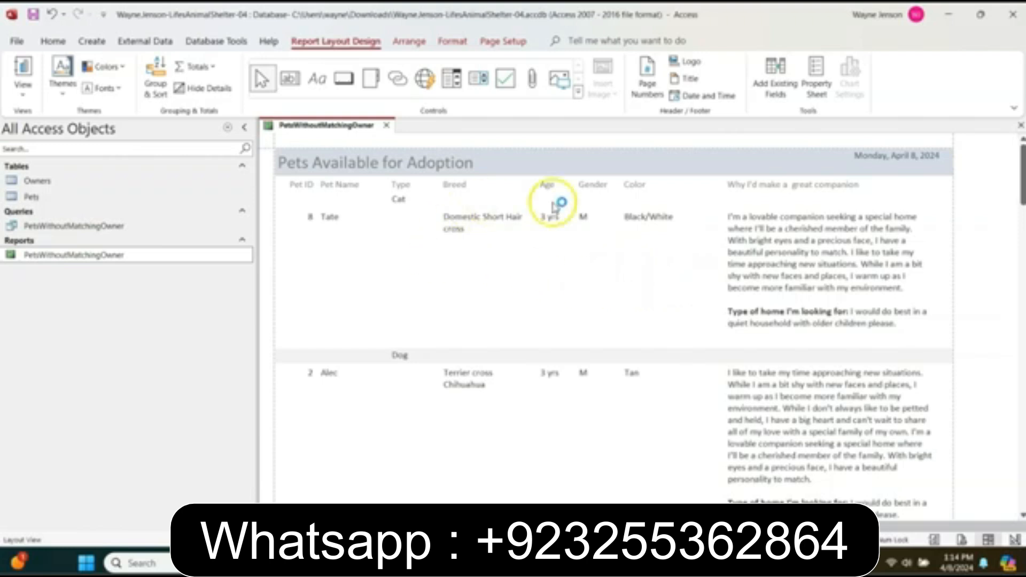
left_click(588, 216)
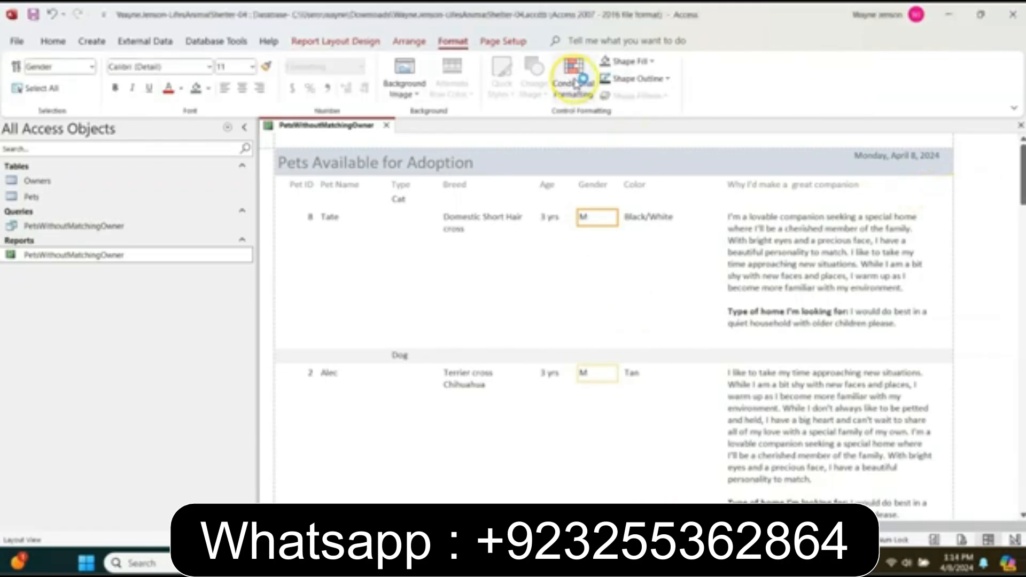
left_click(572, 79)
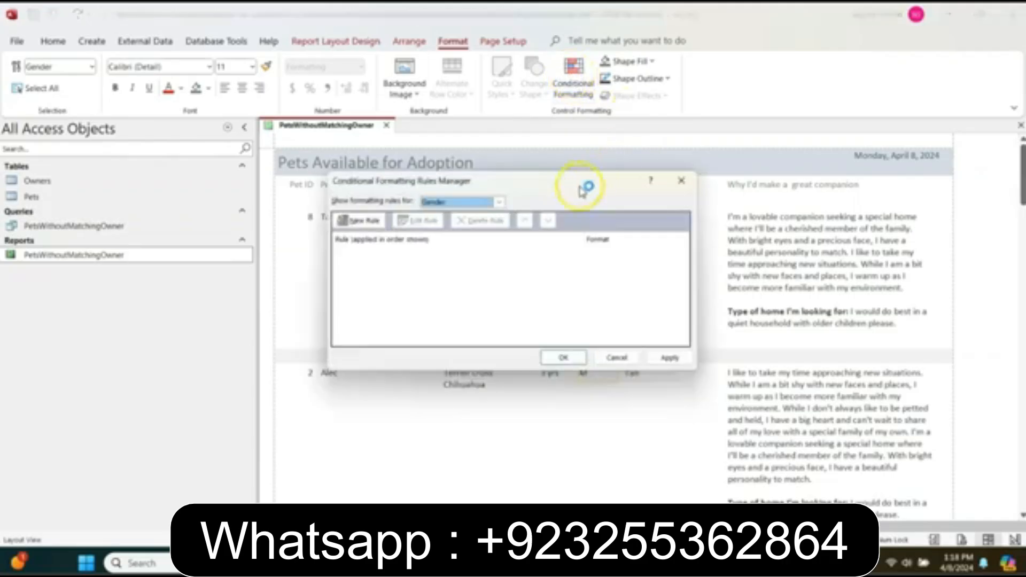
left_click(356, 220)
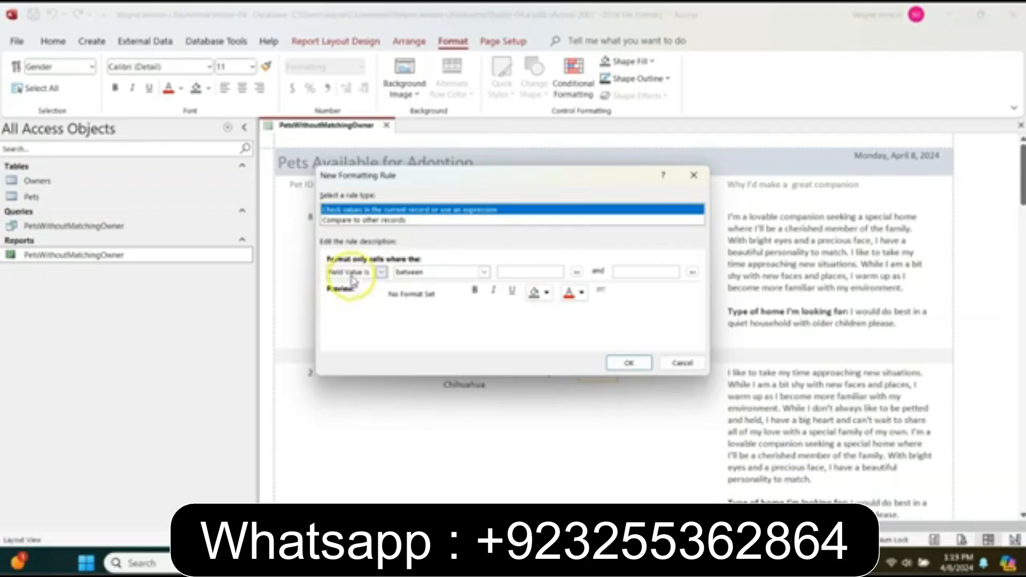
left_click(483, 273)
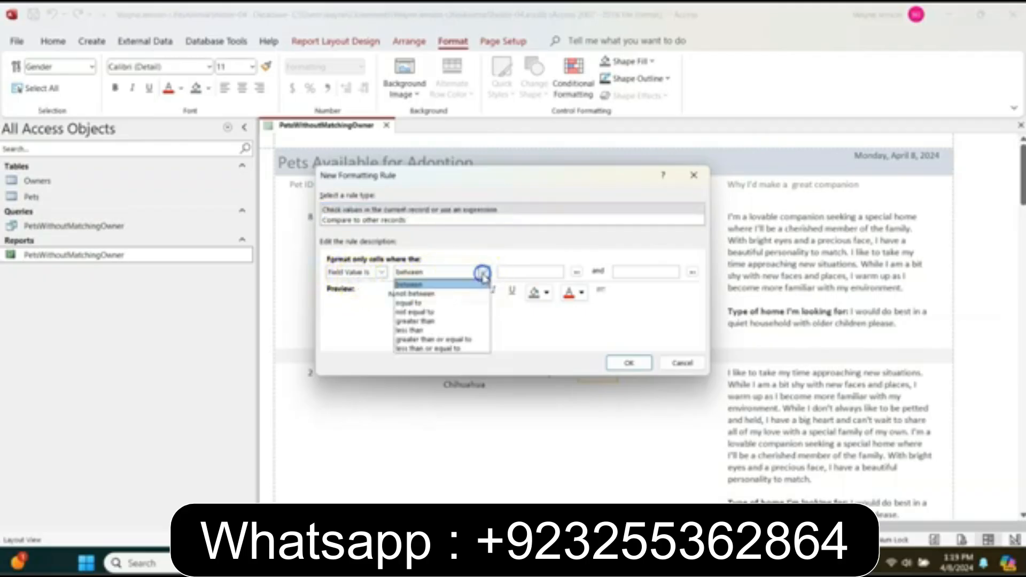
left_click(461, 303)
left_click(530, 275)
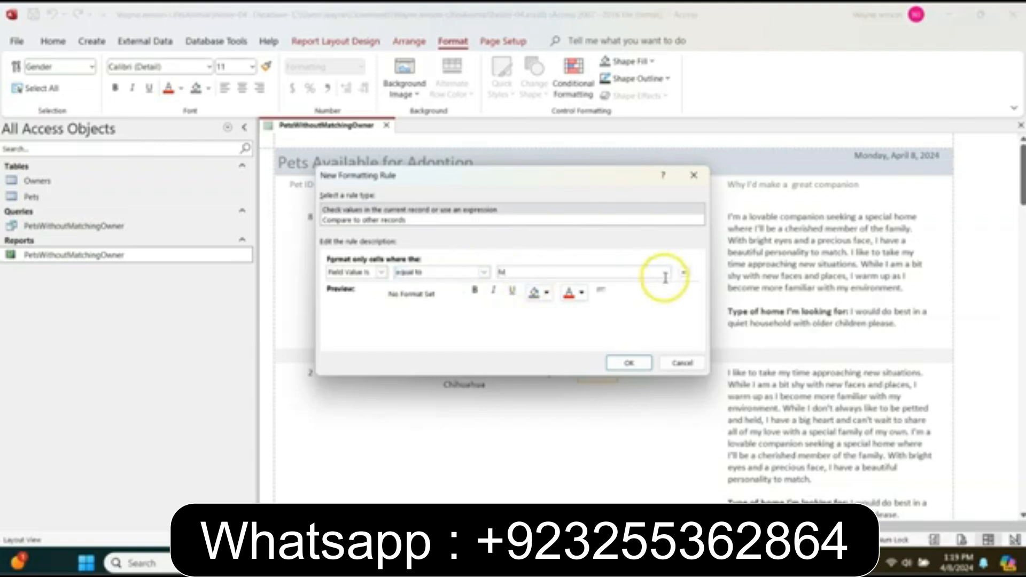
Format the Gender rule's matching values in bold with a dark blue font color, and apply the rule to the report
left_click(472, 293)
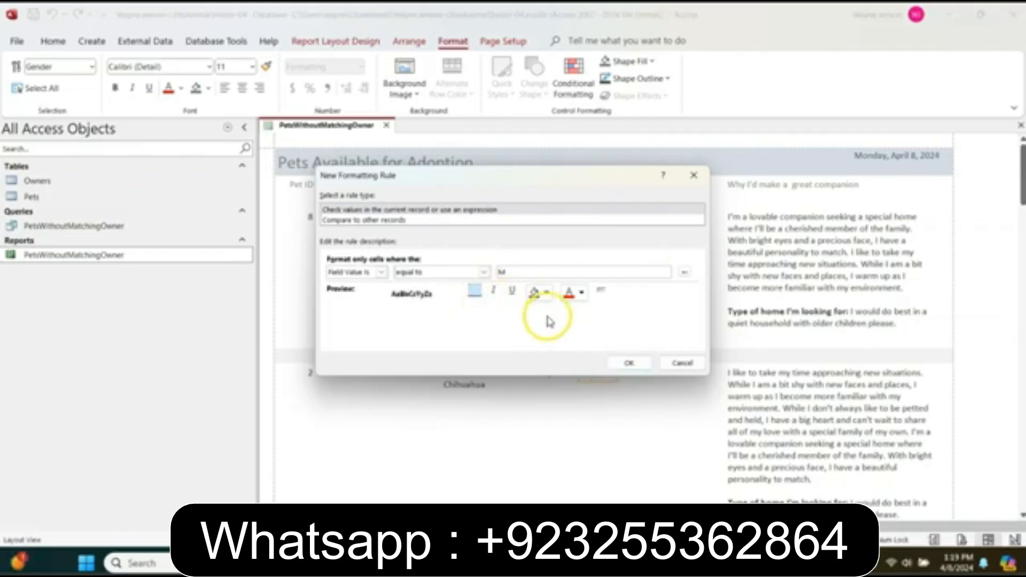
left_click(581, 293)
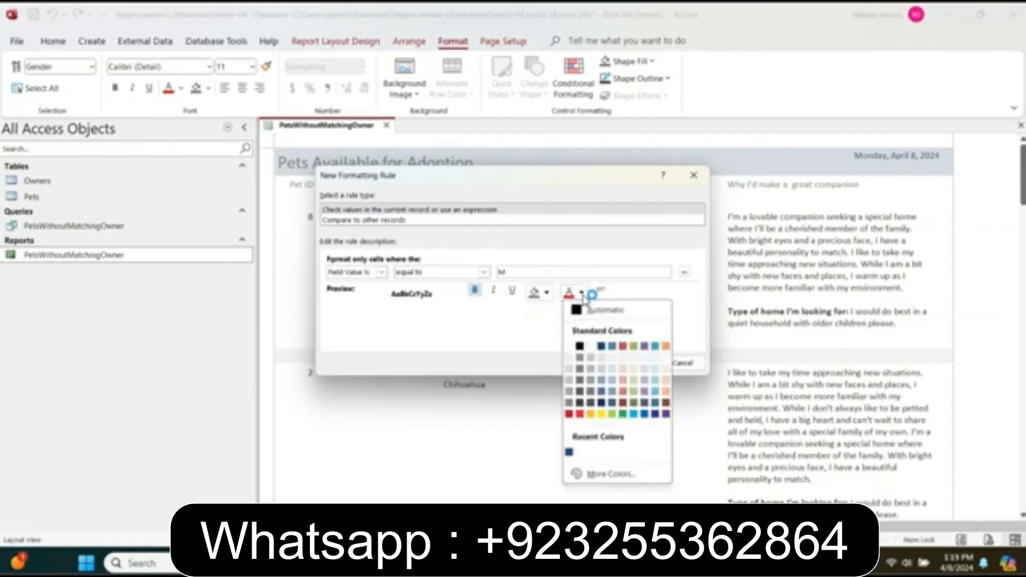
left_click(602, 346)
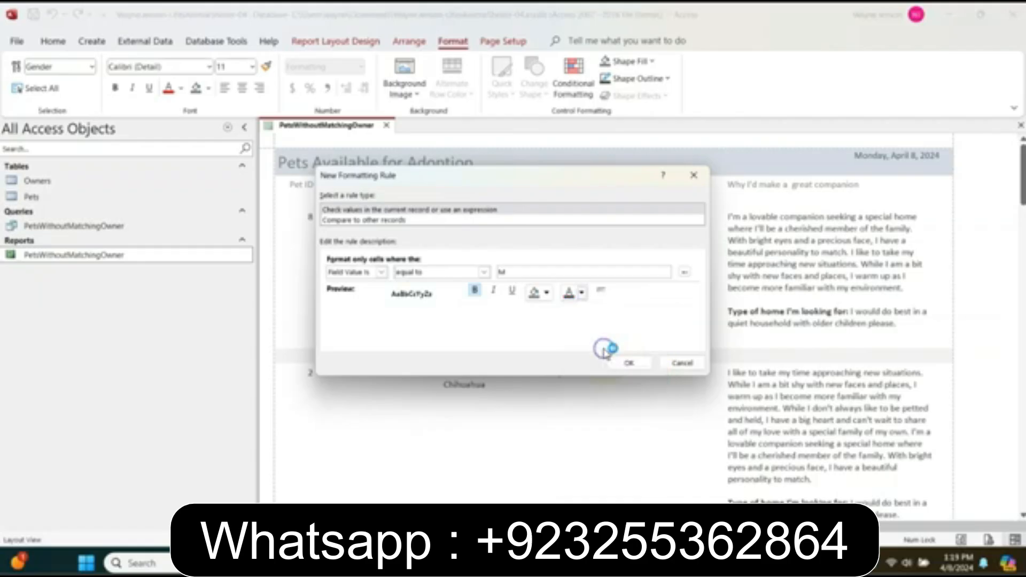
left_click(583, 293)
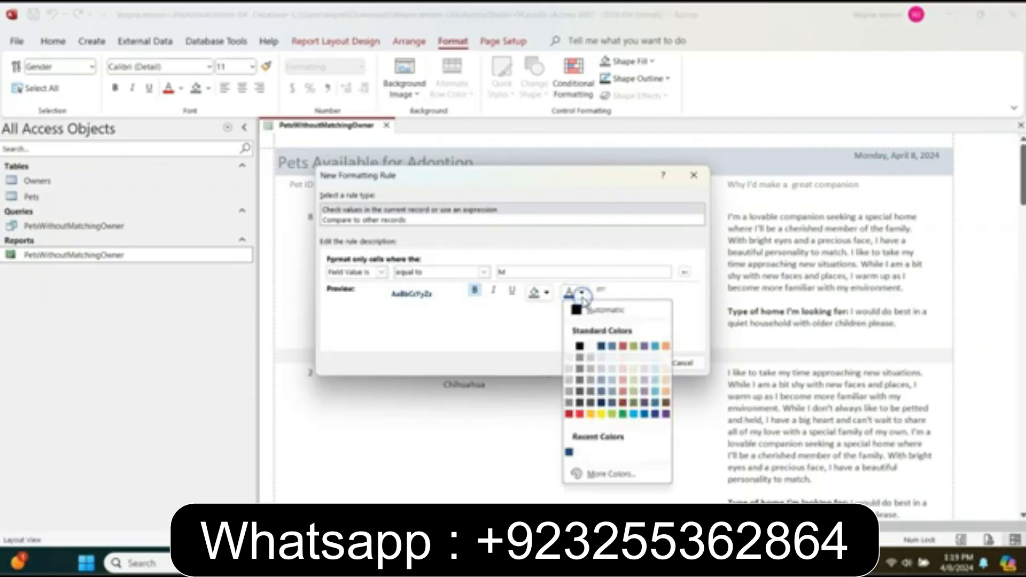
left_click(601, 347)
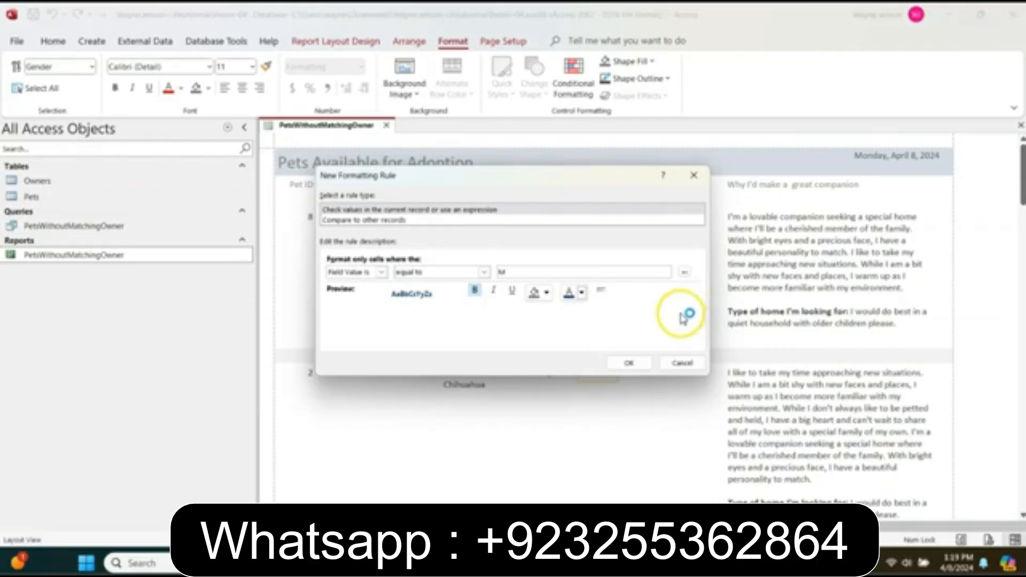
left_click(629, 363)
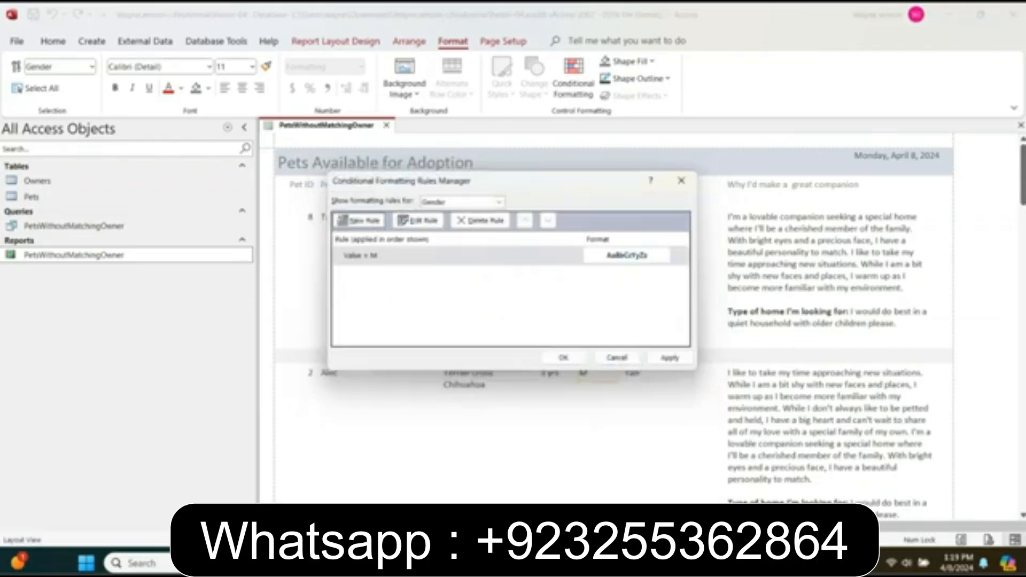
left_click(669, 357)
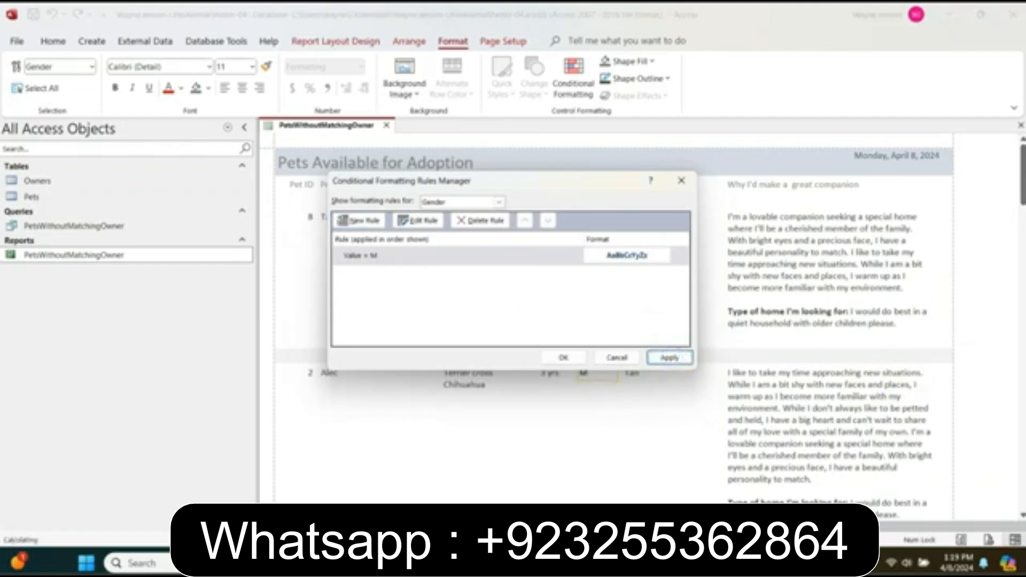
left_click(567, 358)
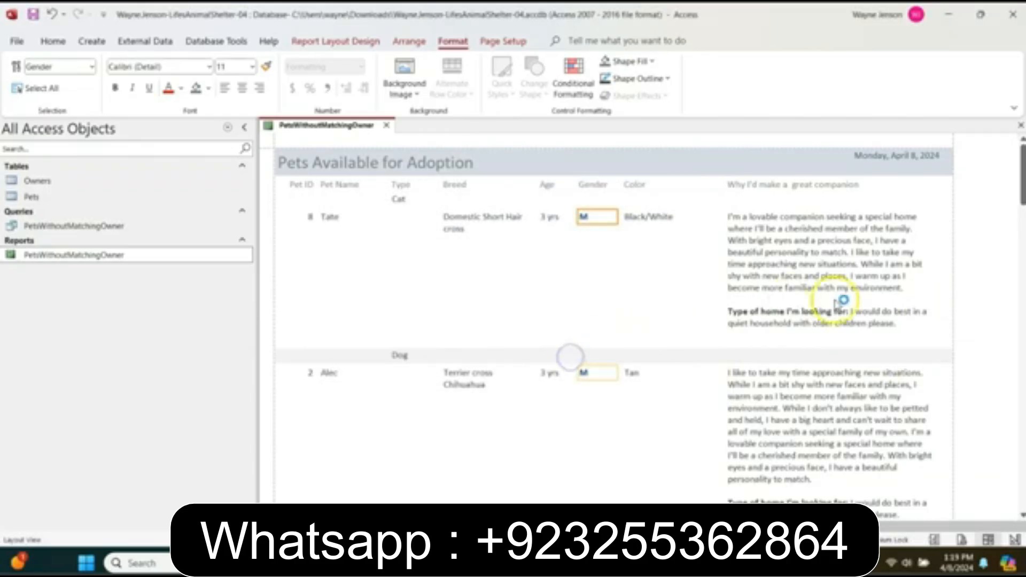
Examine the Gender values throughout the report to check how the conditional formatting is applied
scroll(664, 326, "down", 1)
scroll(664, 327, "down", 10)
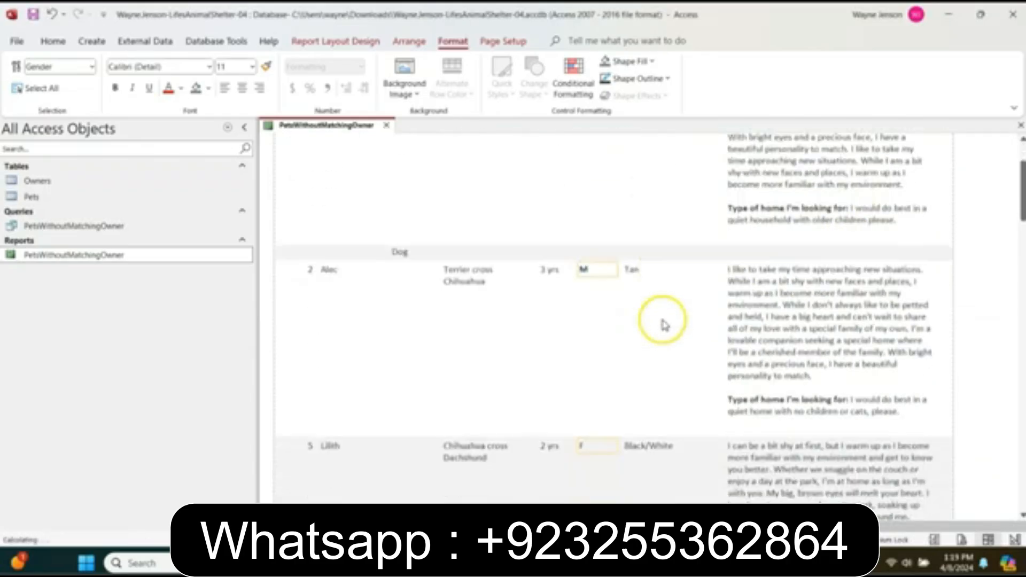
scroll(664, 324, "down", 7)
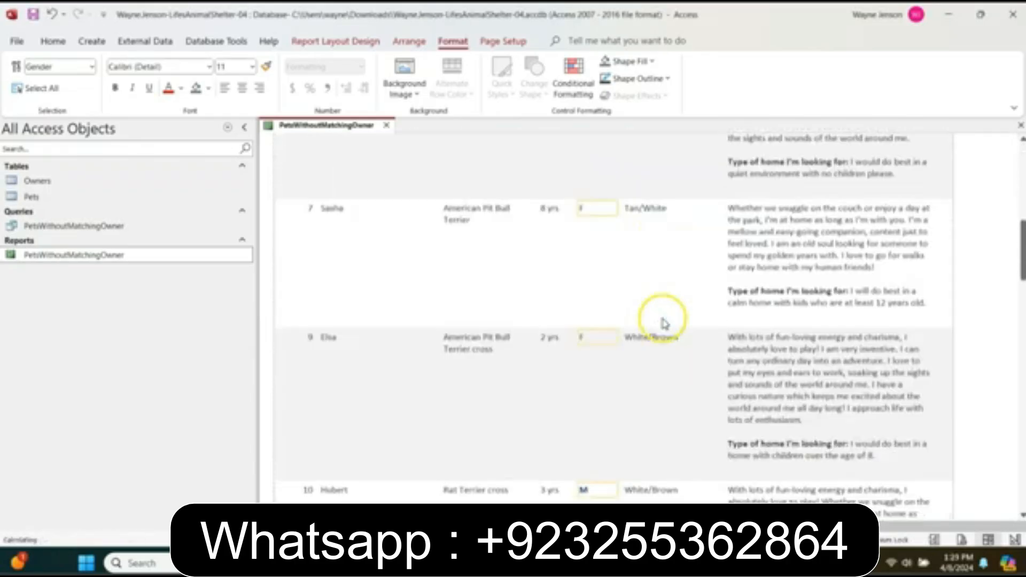
scroll(665, 315, "up", 5)
scroll(664, 317, "down", 8)
scroll(664, 315, "down", 5)
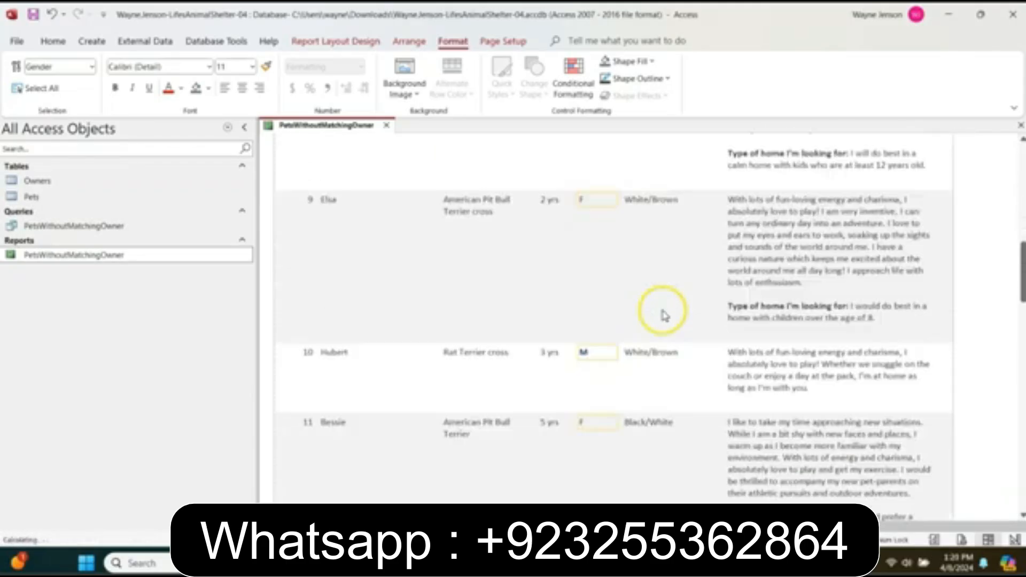
scroll(665, 310, "up", 9)
scroll(664, 299, "up", 8)
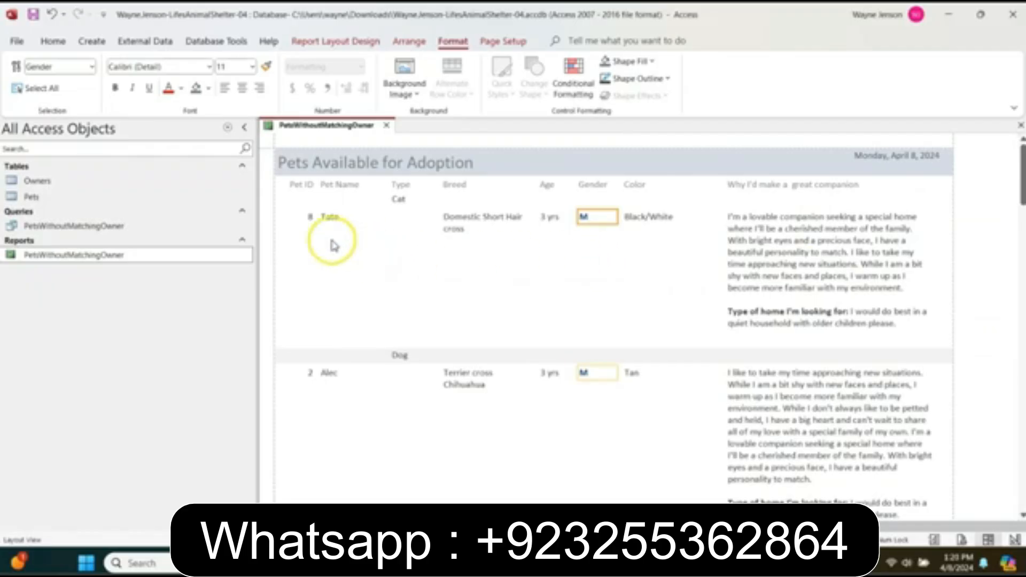
Add a Count Records total based on the Pet ID field to the report
left_click(307, 219)
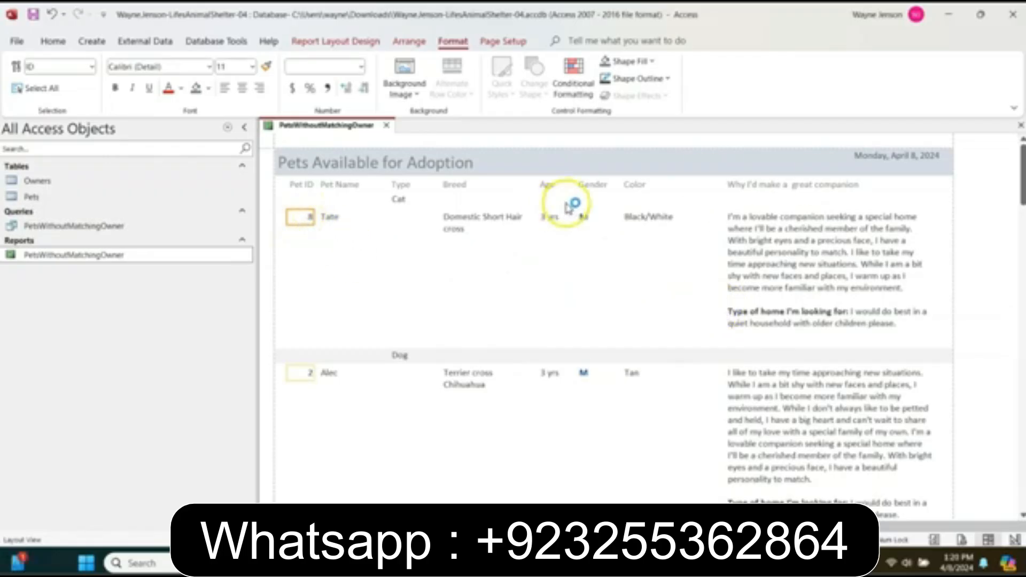
left_click(331, 46)
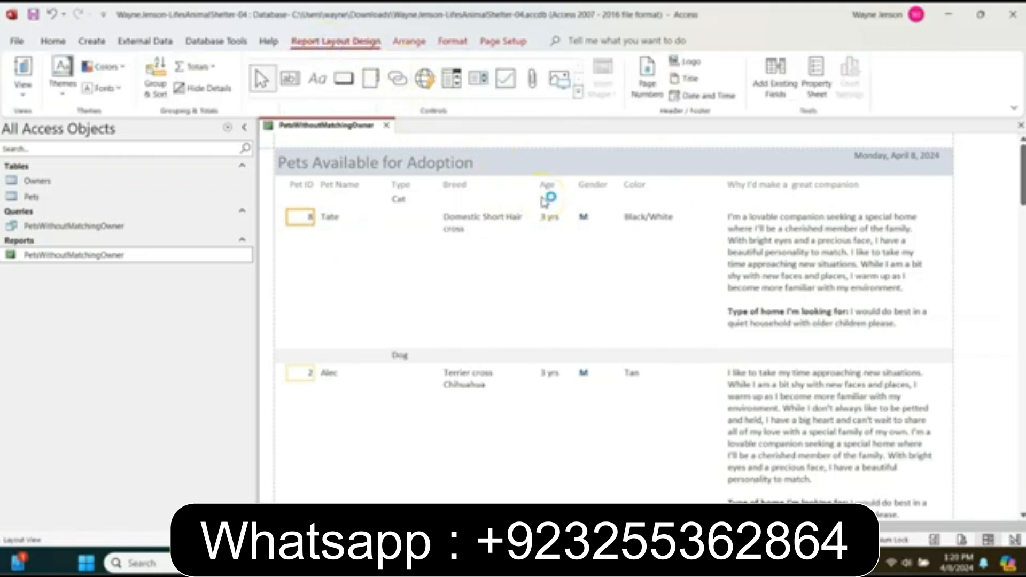
left_click(213, 65)
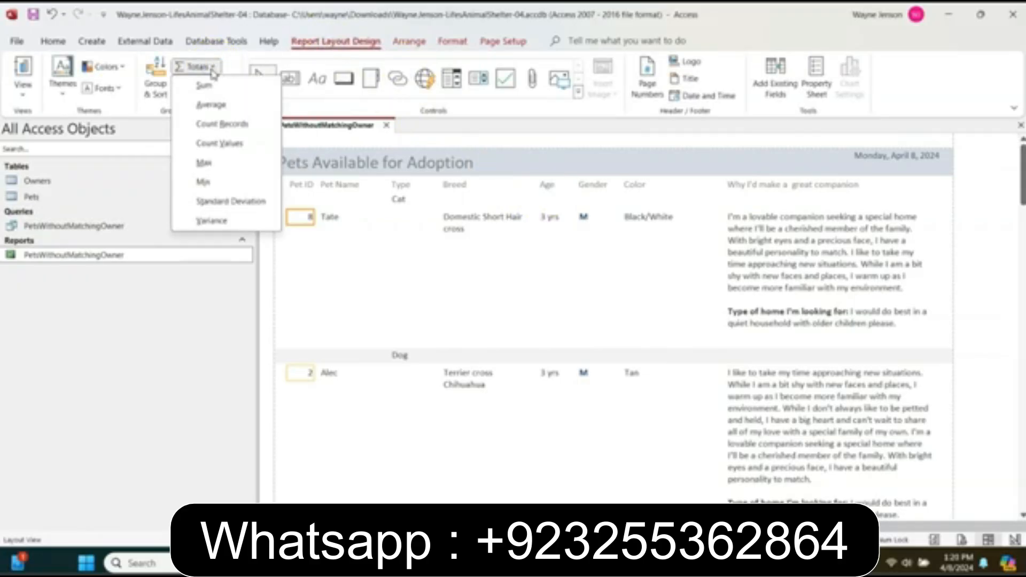
left_click(204, 124)
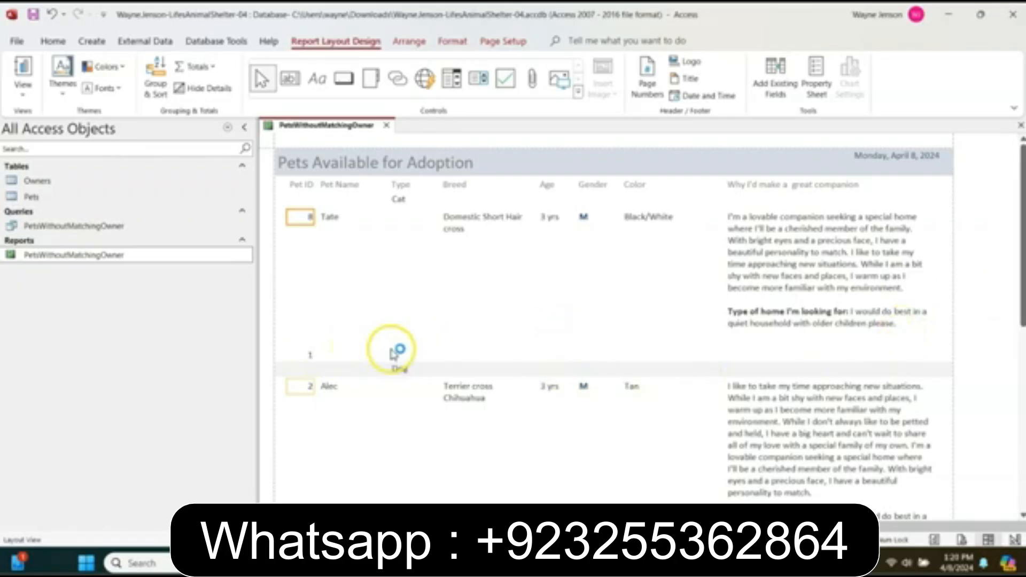
Examine the record counts below each pet type group and the overall count at the end of the report
scroll(379, 347, "down", 5)
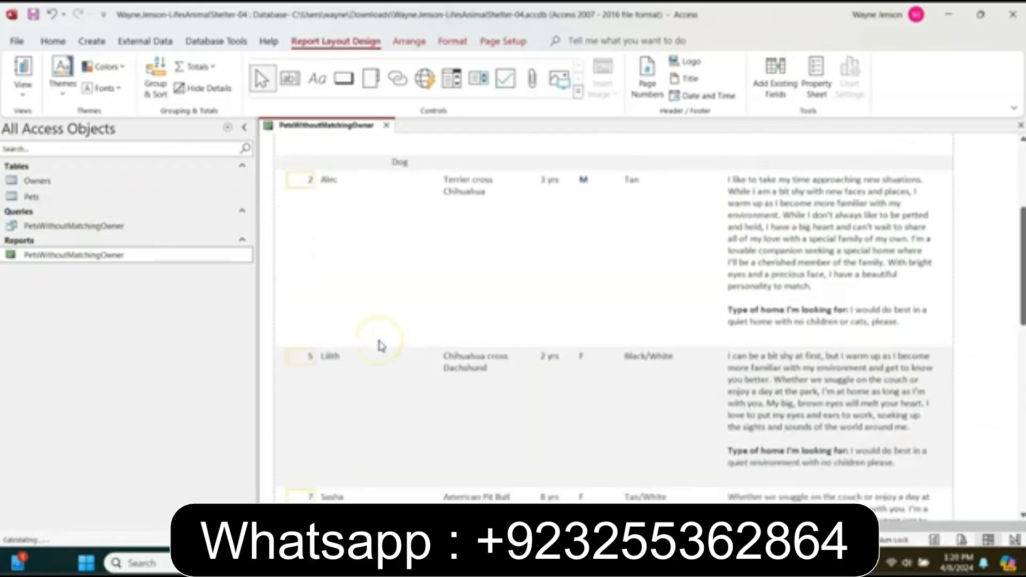
scroll(382, 345, "down", 6)
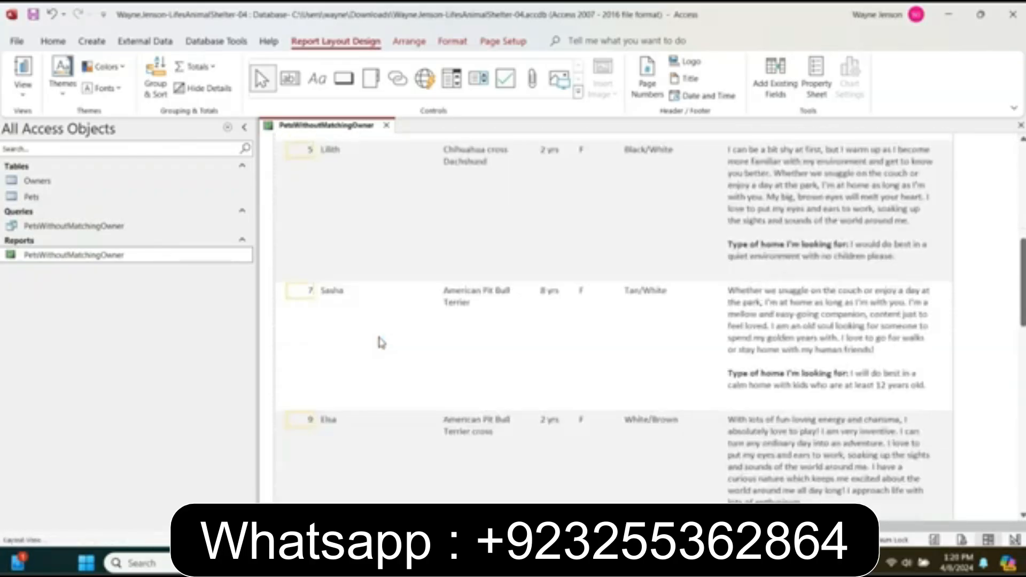
scroll(381, 337, "down", 4)
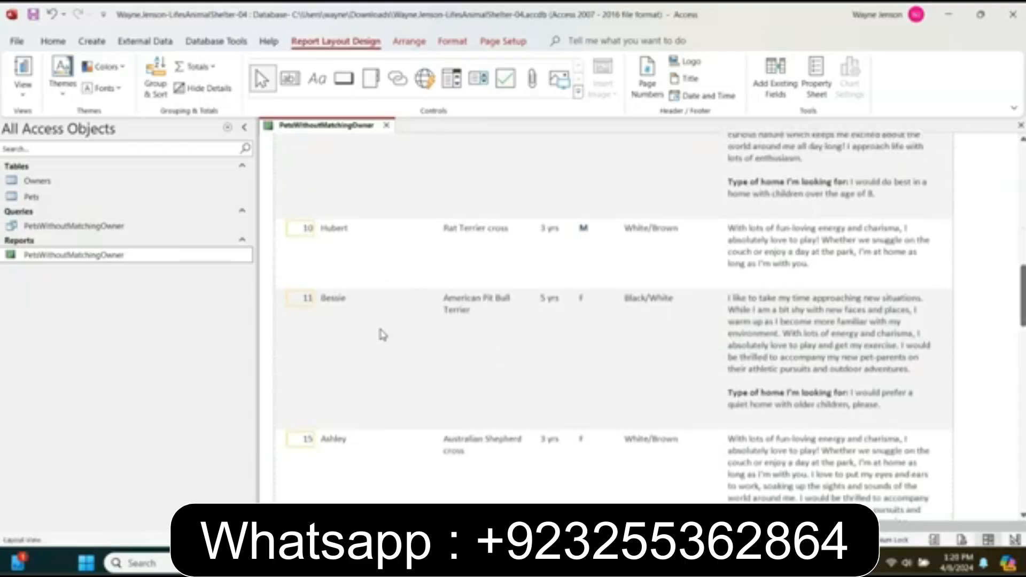
scroll(383, 335, "up", 15)
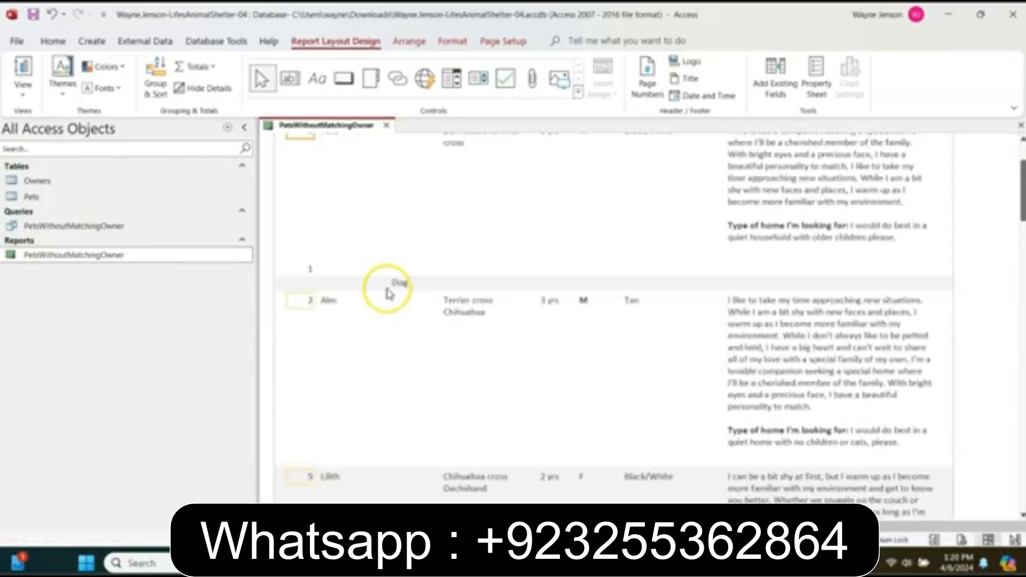
scroll(389, 291, "up", 3)
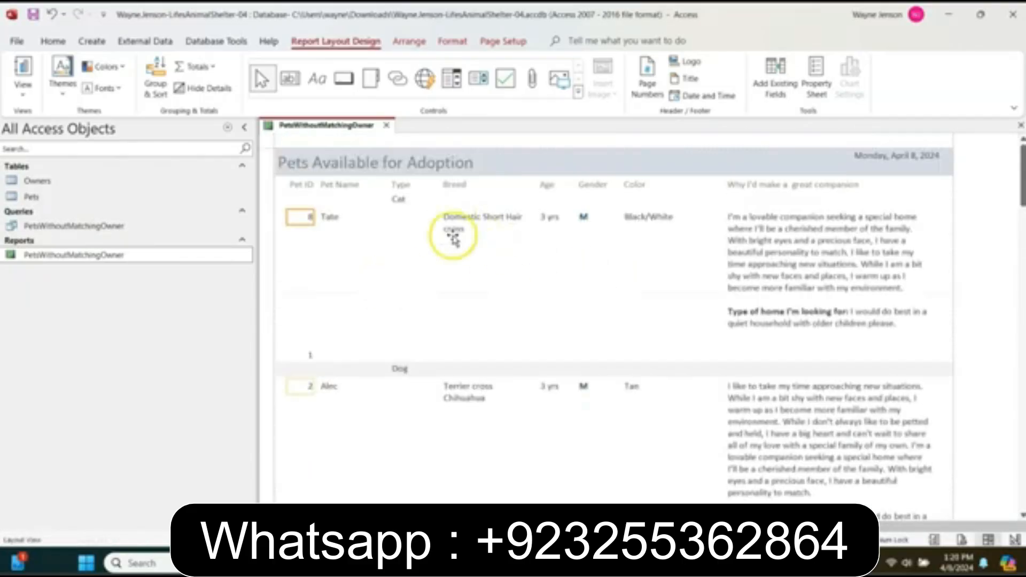
scroll(471, 267, "down", 1)
scroll(473, 284, "down", 12)
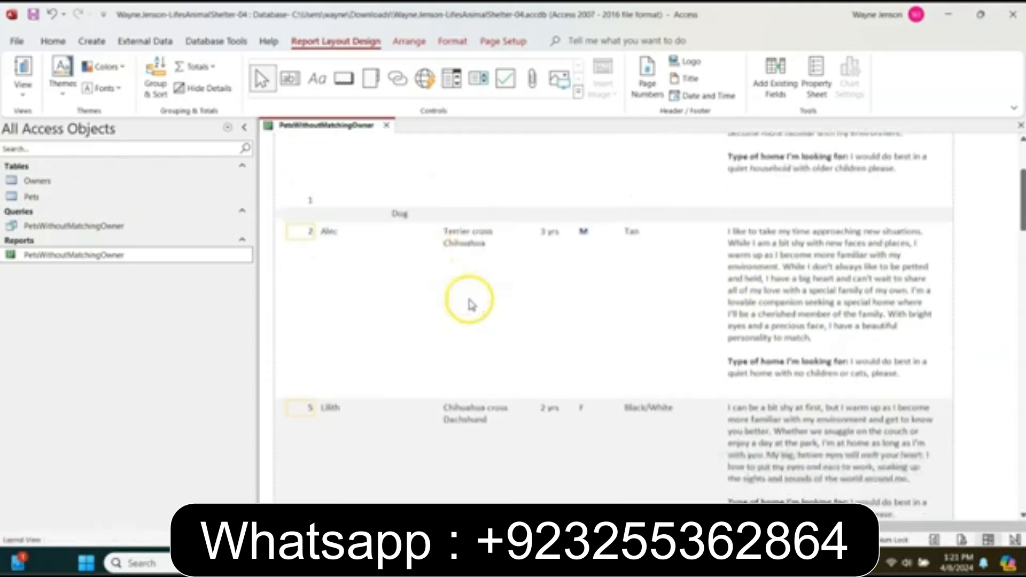
scroll(470, 298, "down", 10)
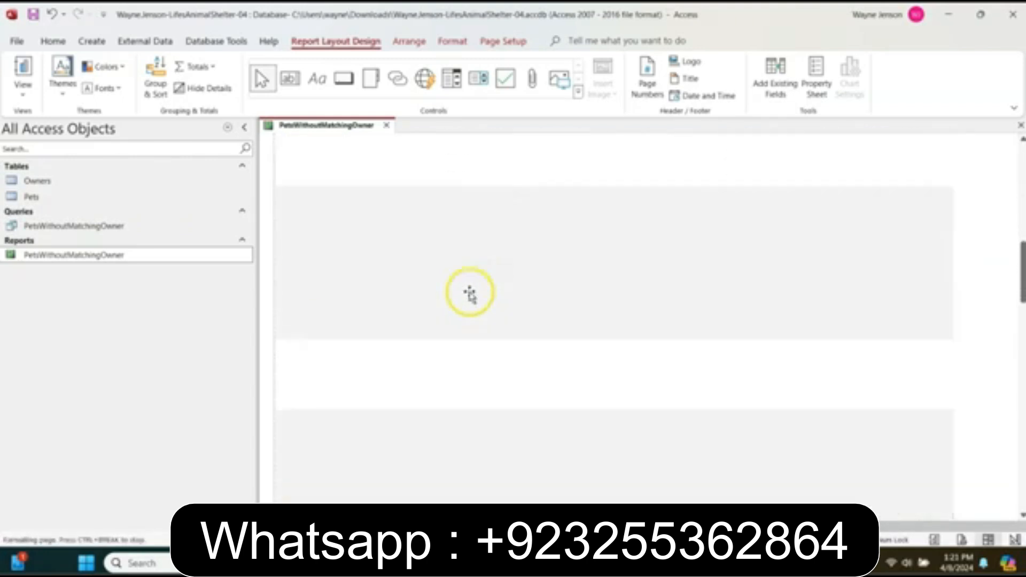
scroll(470, 297, "down", 10)
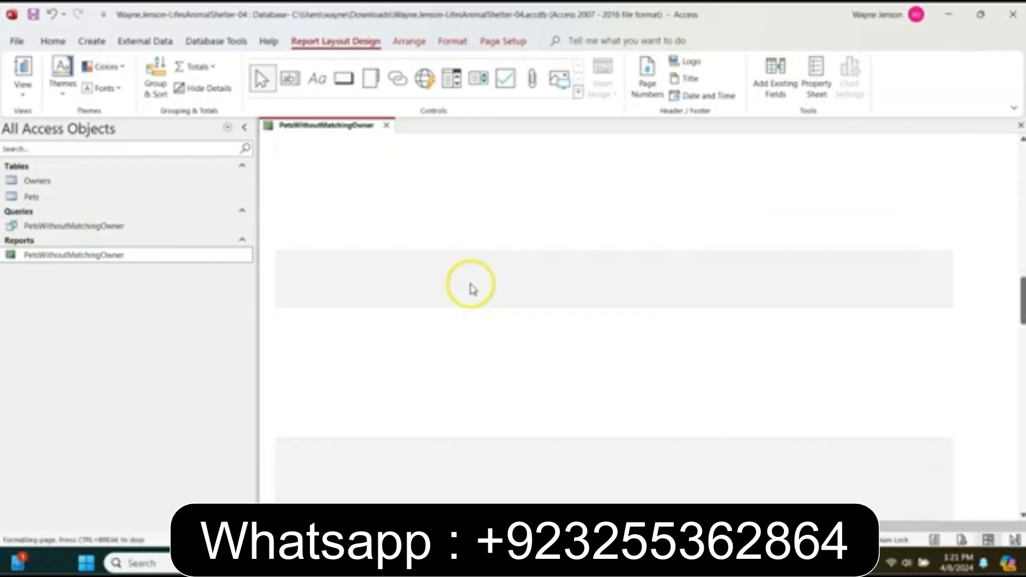
scroll(472, 289, "down", 3)
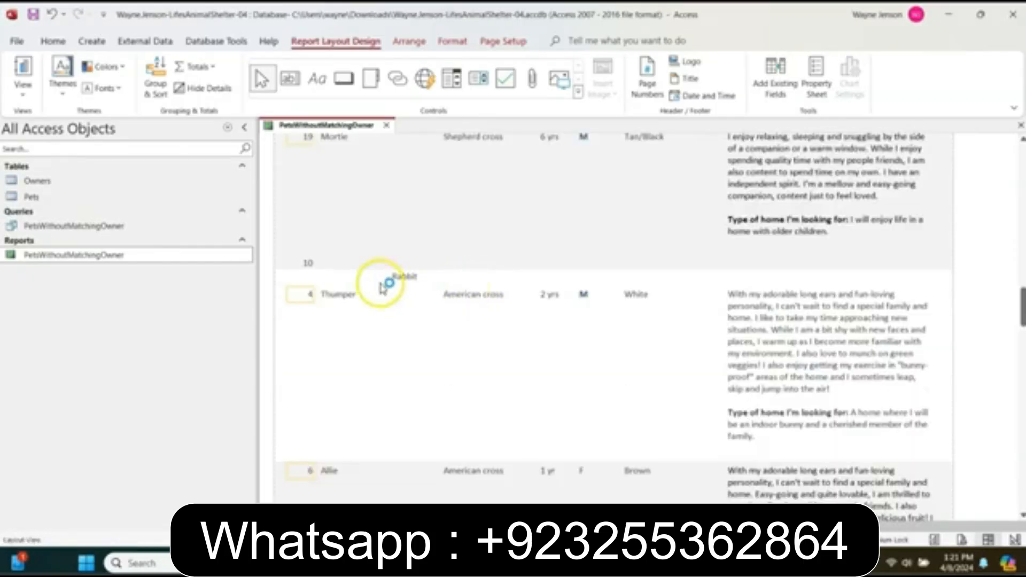
left_click(307, 261)
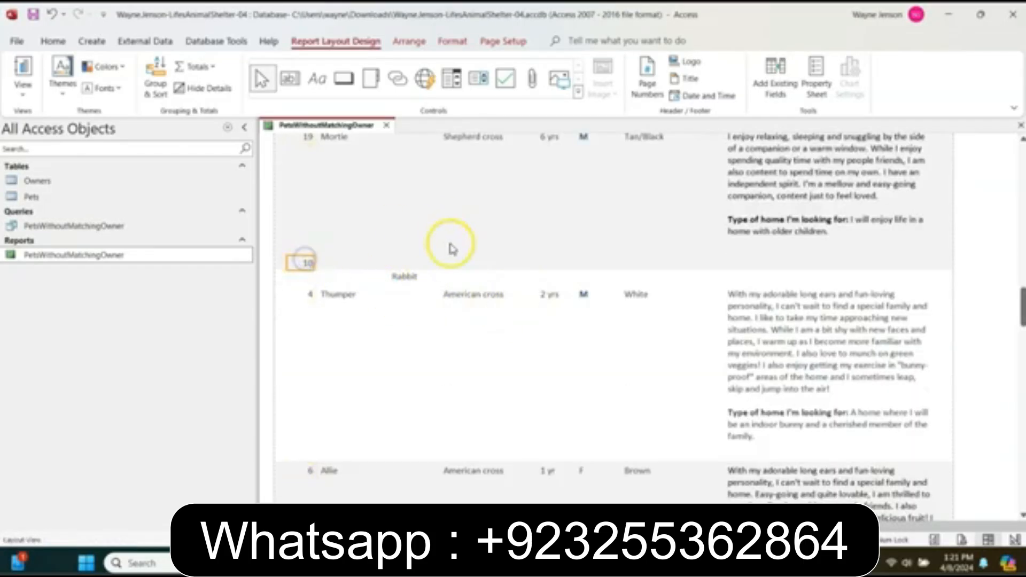
scroll(451, 249, "down", 8)
scroll(497, 331, "down", 3)
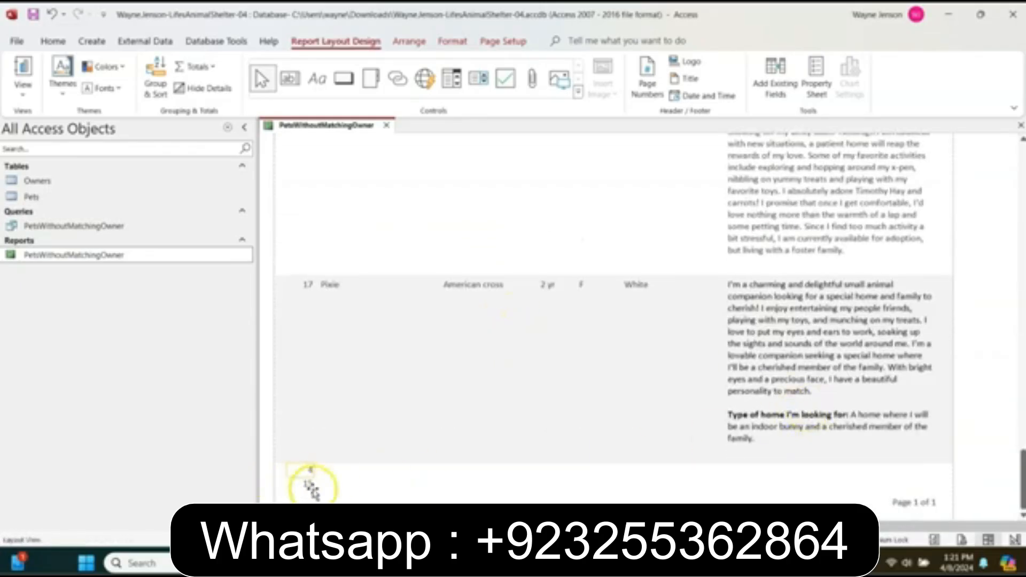
left_click(310, 484)
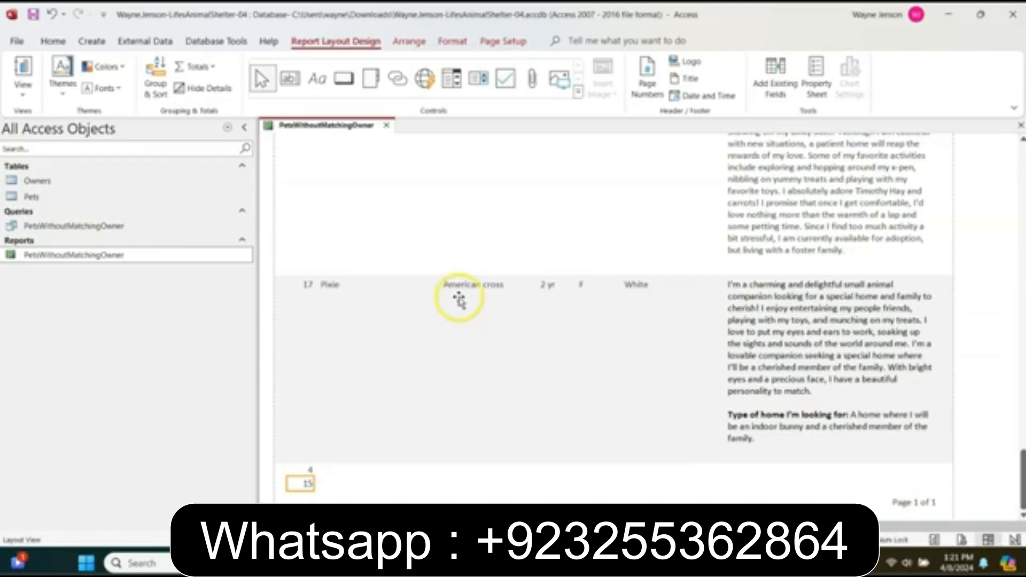
Save the PetsWithoutMatchingOwner report and display it in Print Preview
right_click(315, 126)
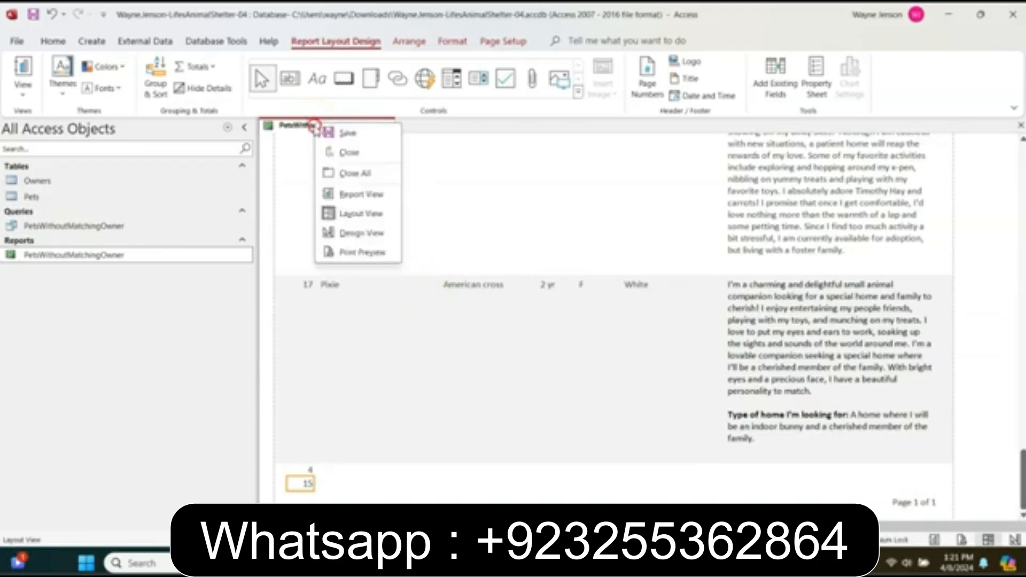
left_click(345, 134)
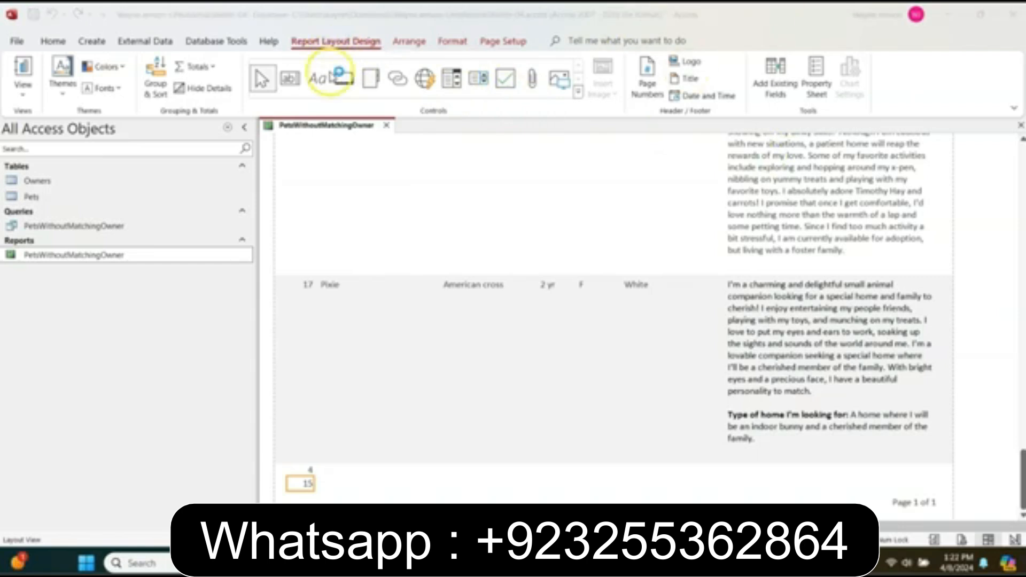
left_click(24, 77)
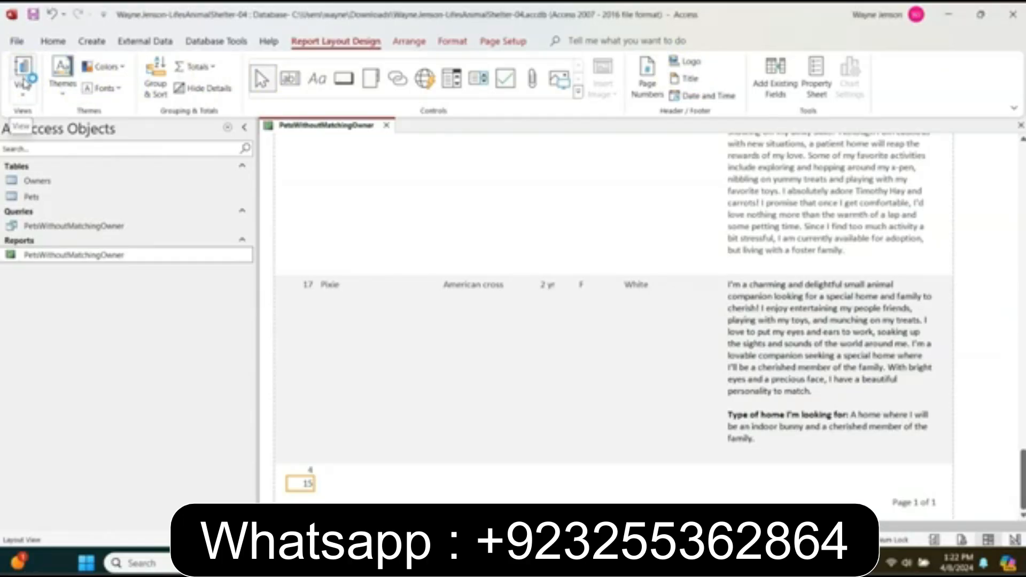
left_click(23, 87)
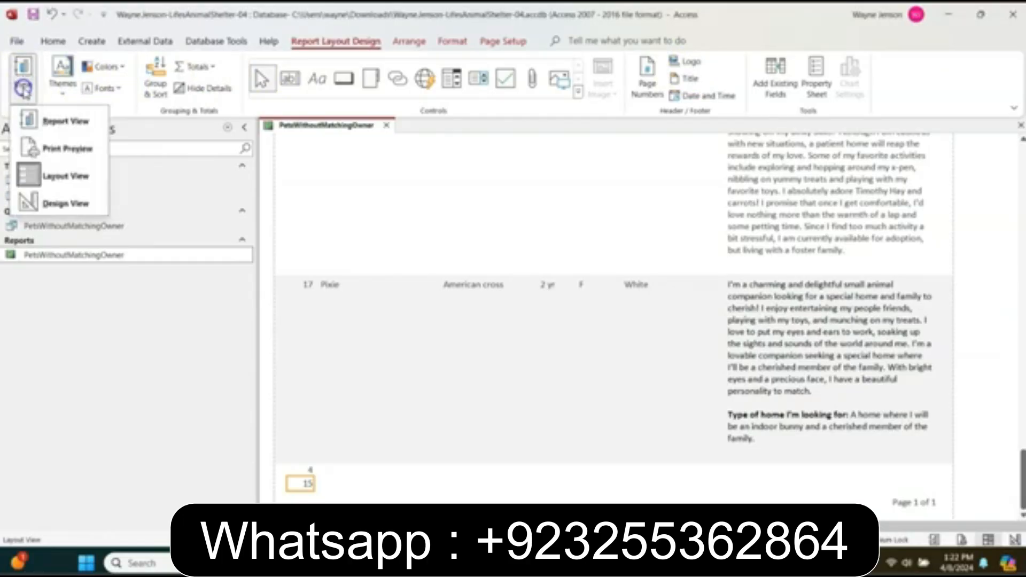
left_click(52, 151)
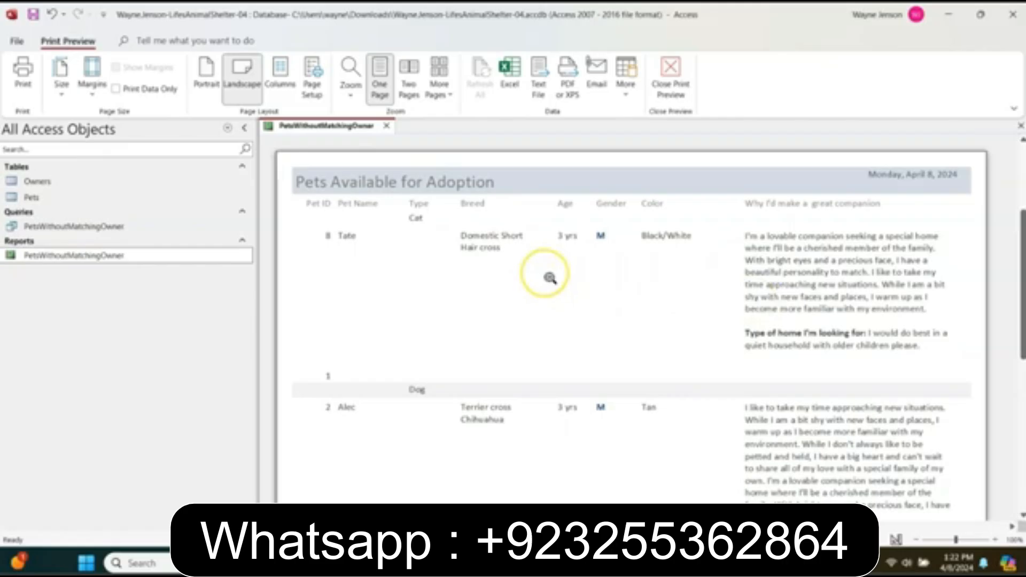
Examine the report's printed pages one whole page at a time, from the first page to the last and back
scroll(550, 278, "down", 1)
scroll(559, 261, "up", 2)
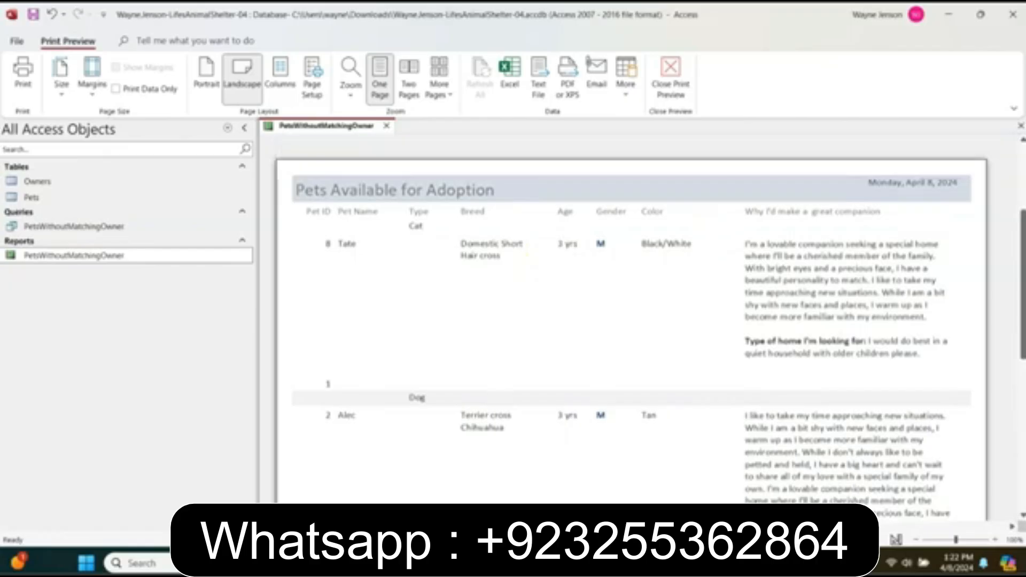
left_click(381, 75)
left_click(357, 127)
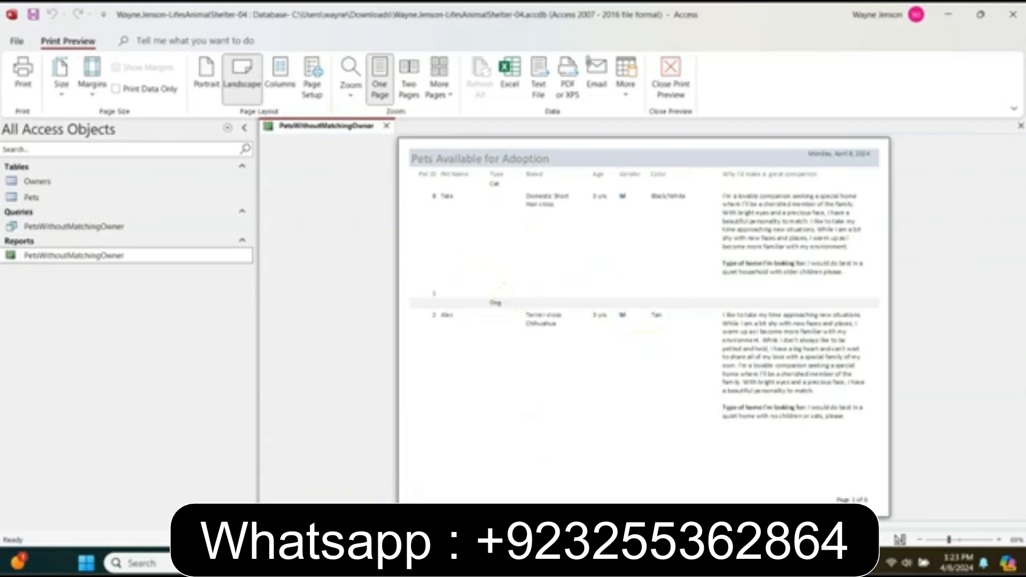
left_click(370, 526)
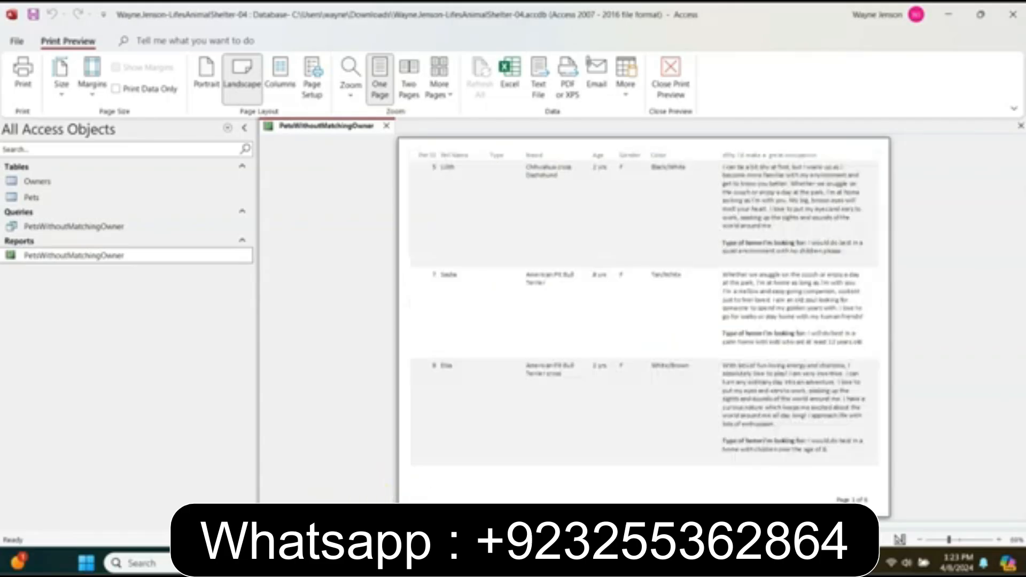
left_click(370, 526)
left_click(370, 526)
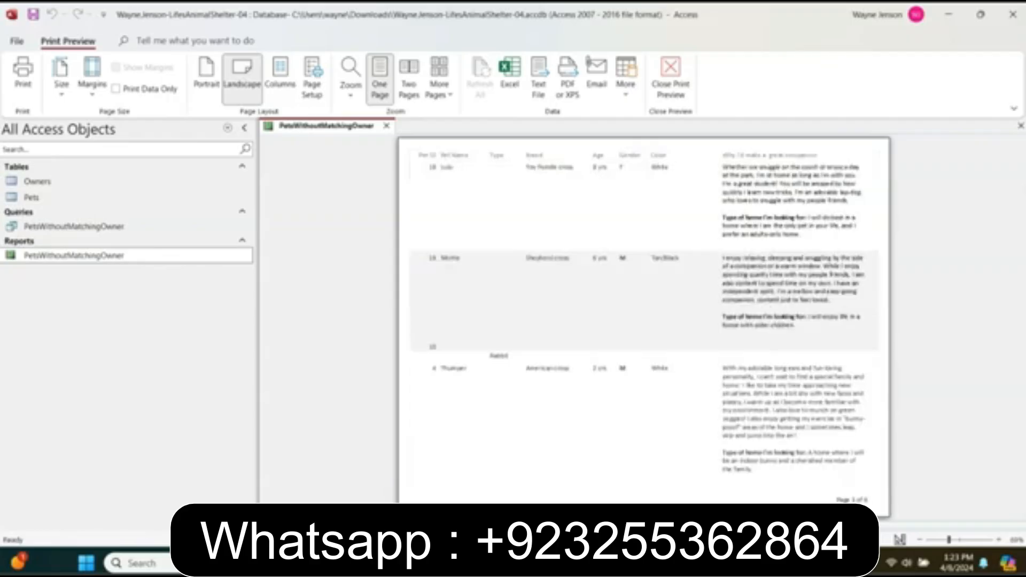
left_click(369, 526)
left_click(291, 526)
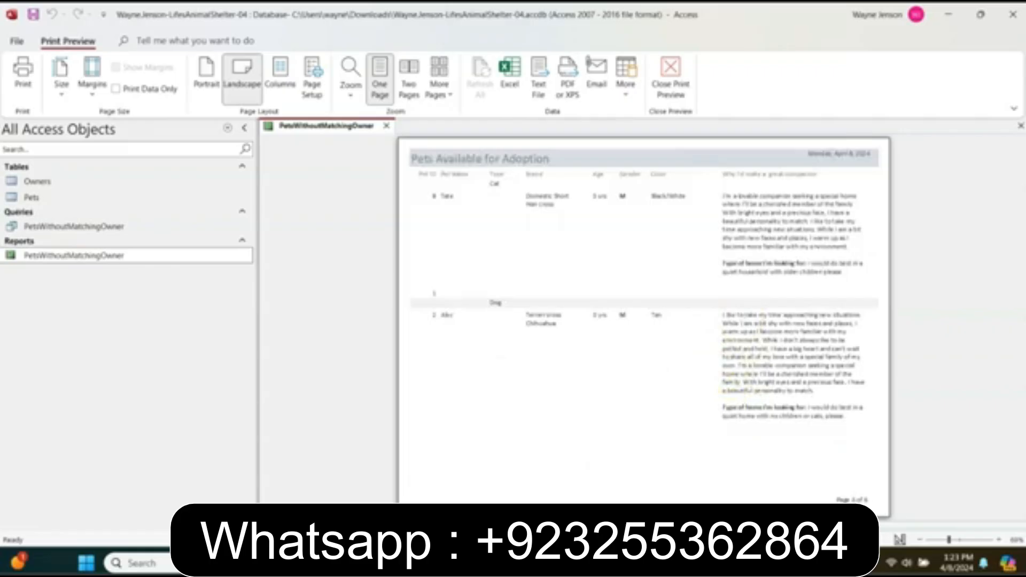
Leave Print Preview and close the PetsWithoutMatchingOwner report
left_click(670, 75)
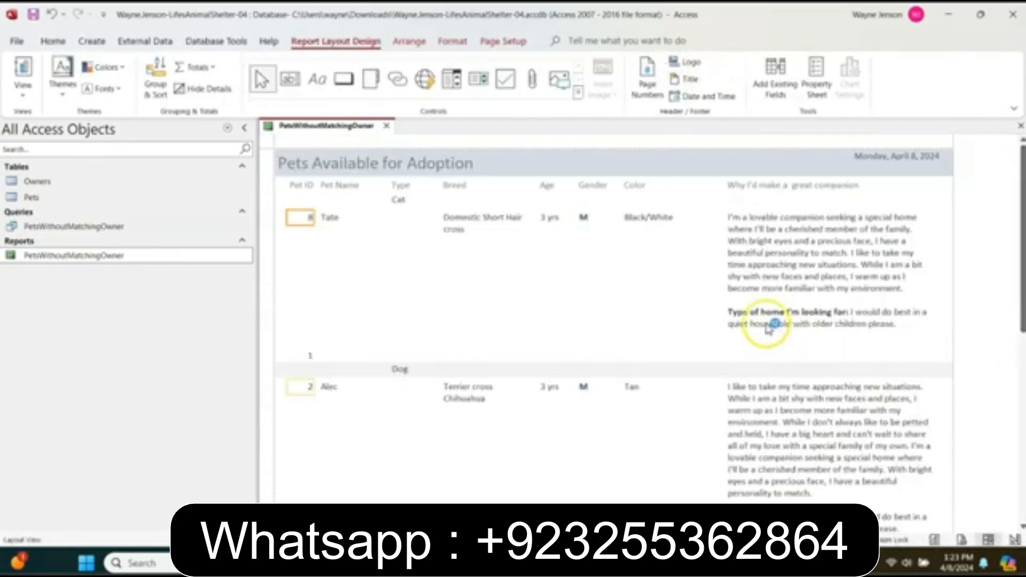
right_click(348, 134)
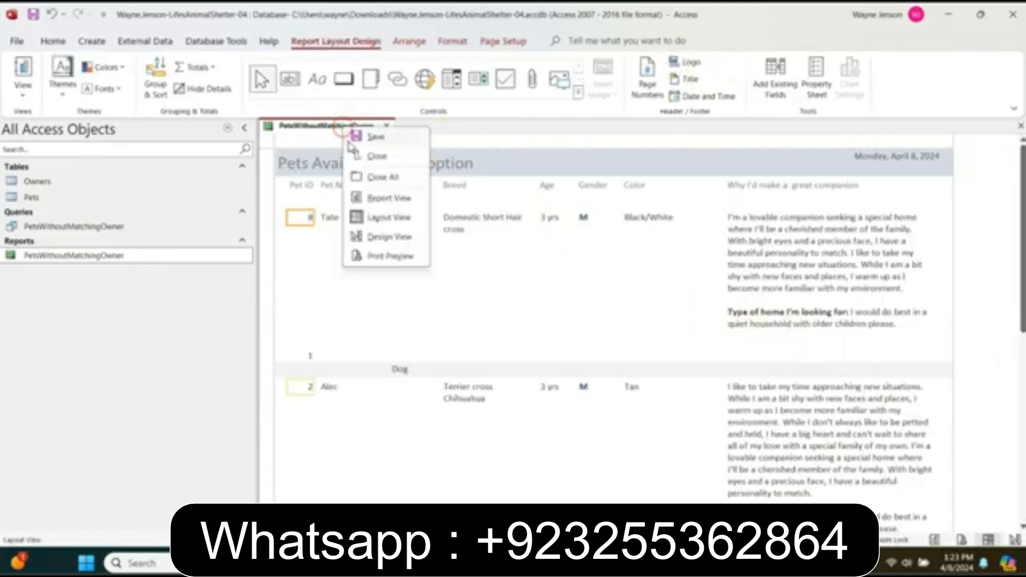
left_click(358, 158)
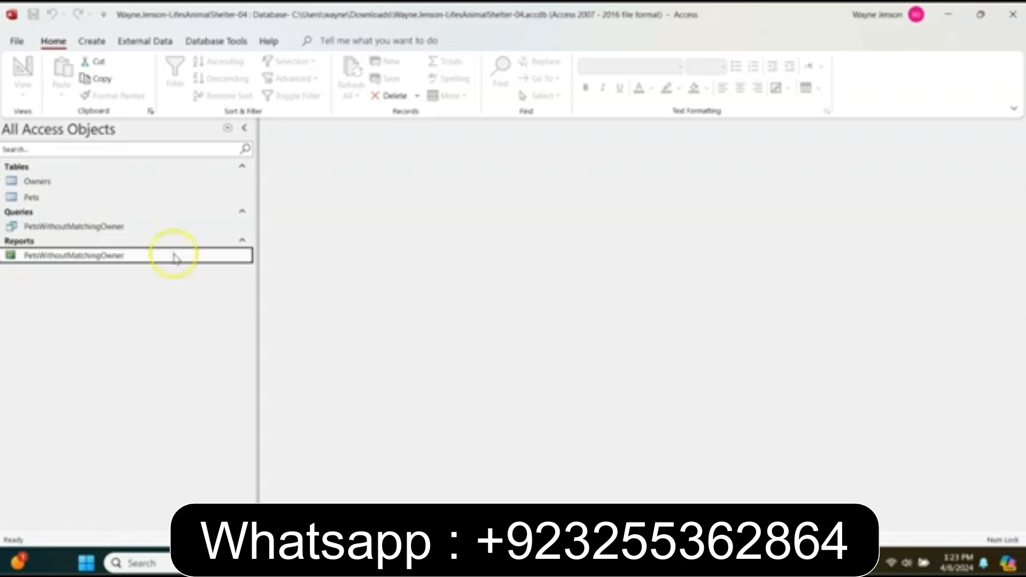
Create a split form based on the Owners table
left_click(50, 182)
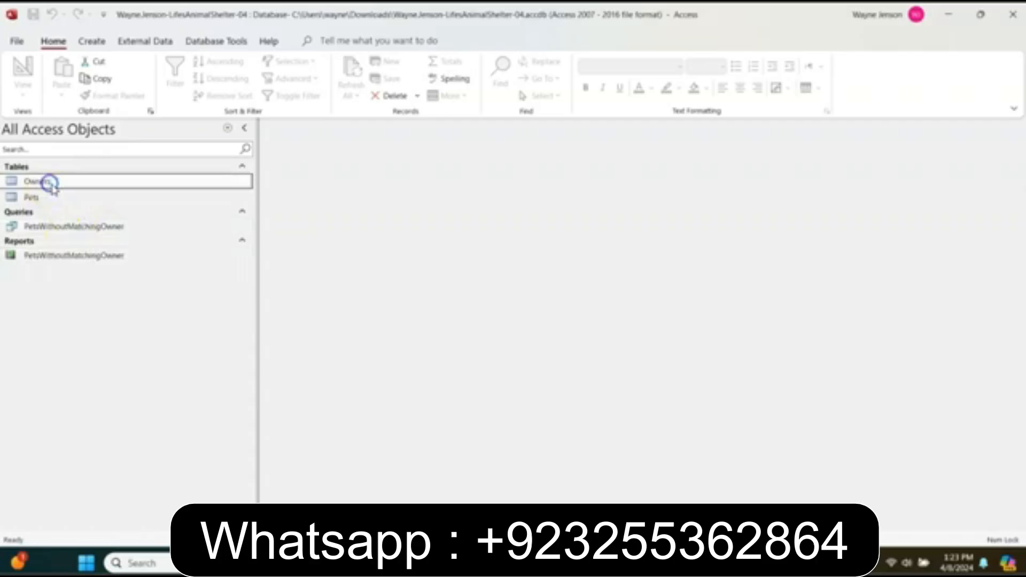
left_click(131, 184)
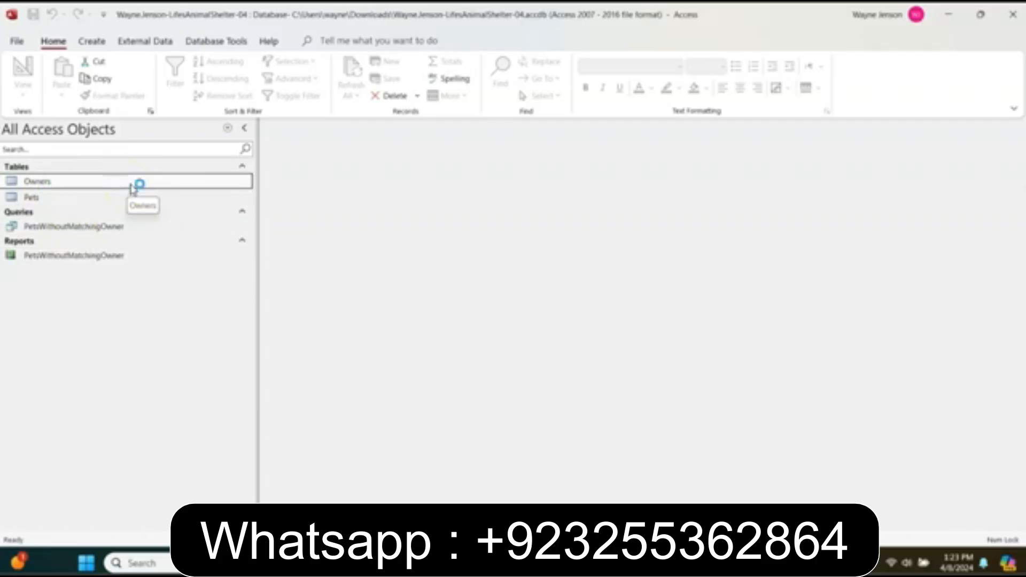
left_click(91, 41)
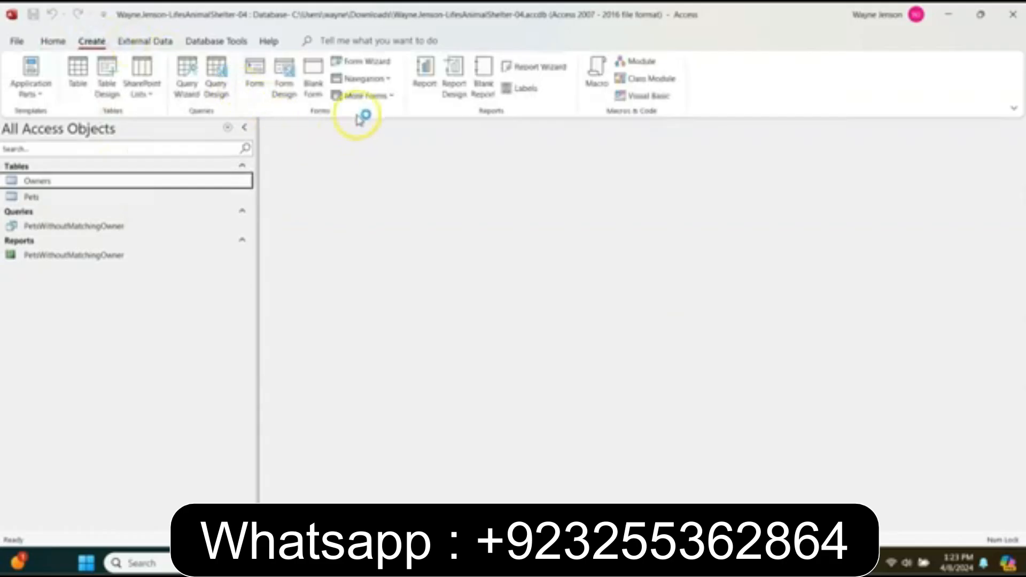
left_click(388, 96)
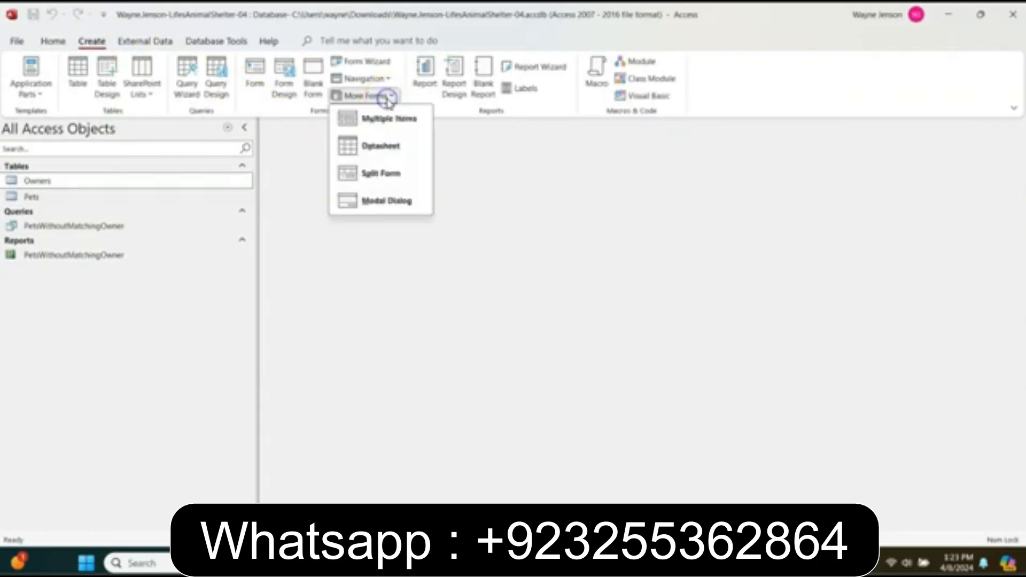
left_click(369, 176)
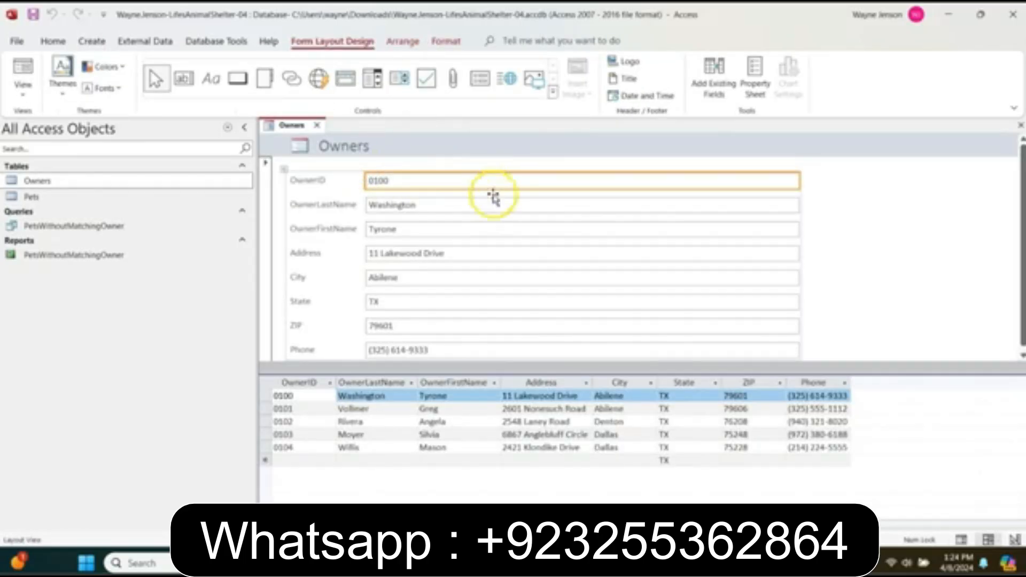
Set the control padding to Medium for the entire control layout of the Owners form
left_click(398, 41)
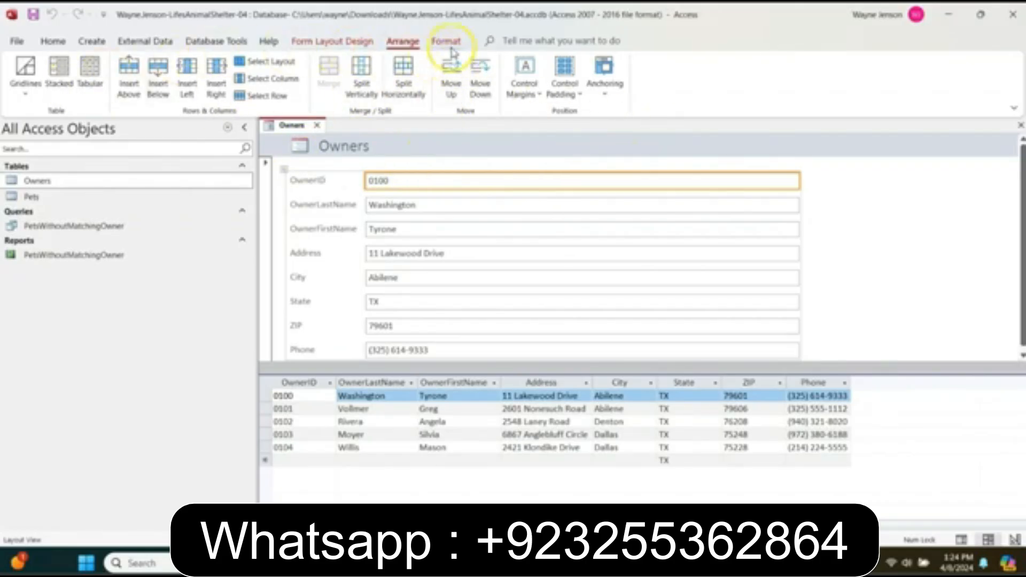
left_click(257, 63)
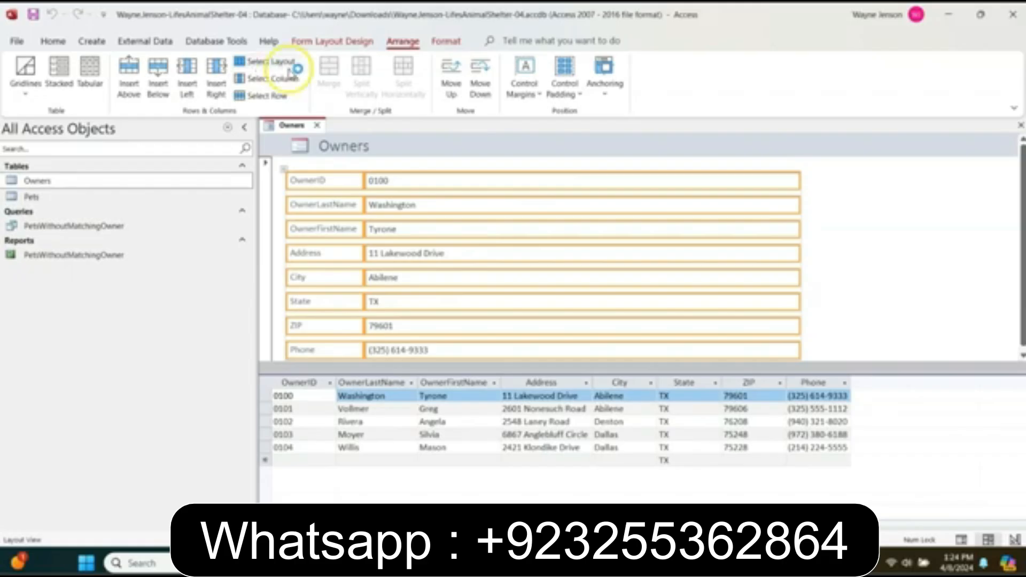
left_click(569, 94)
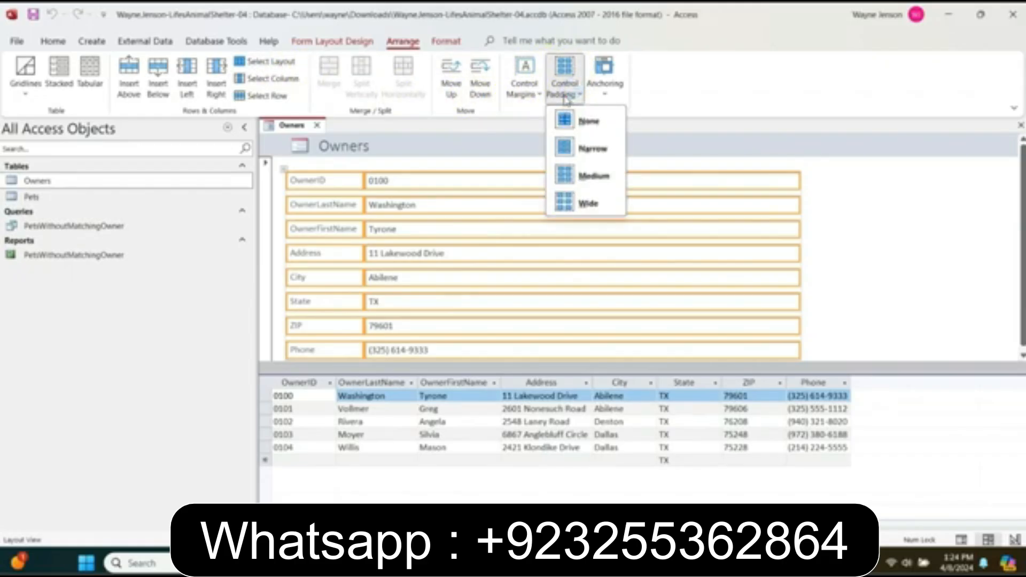
left_click(587, 175)
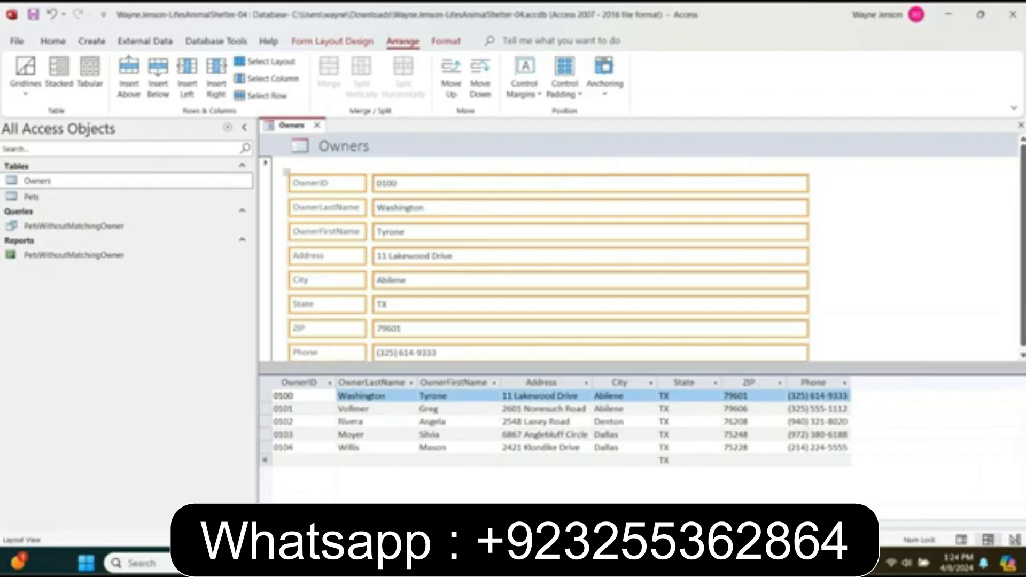
left_click(870, 239)
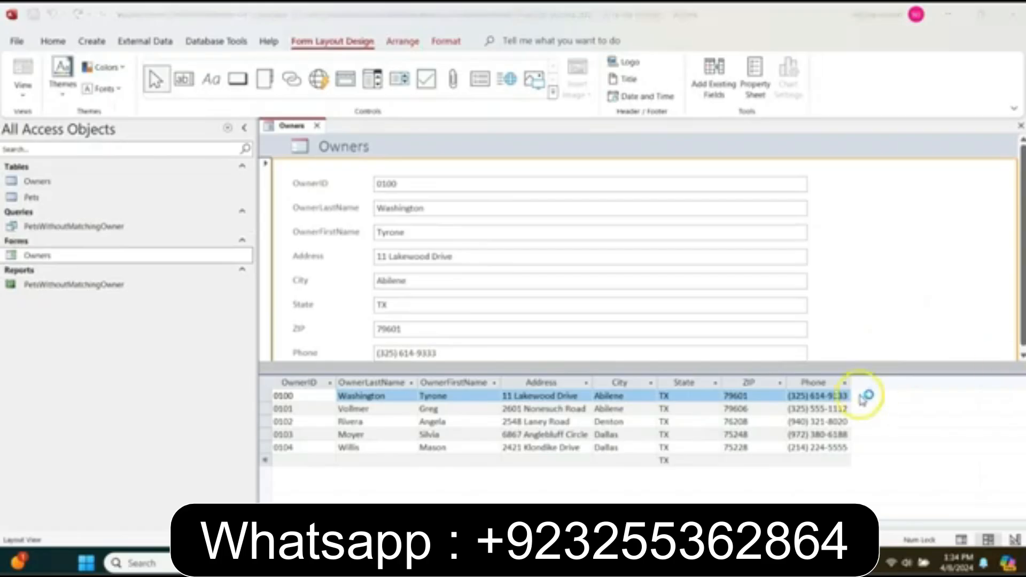
Set the Owners form's Order By property to [OwnerLastName] and close the Property Sheet
left_click(878, 339)
key("F4")
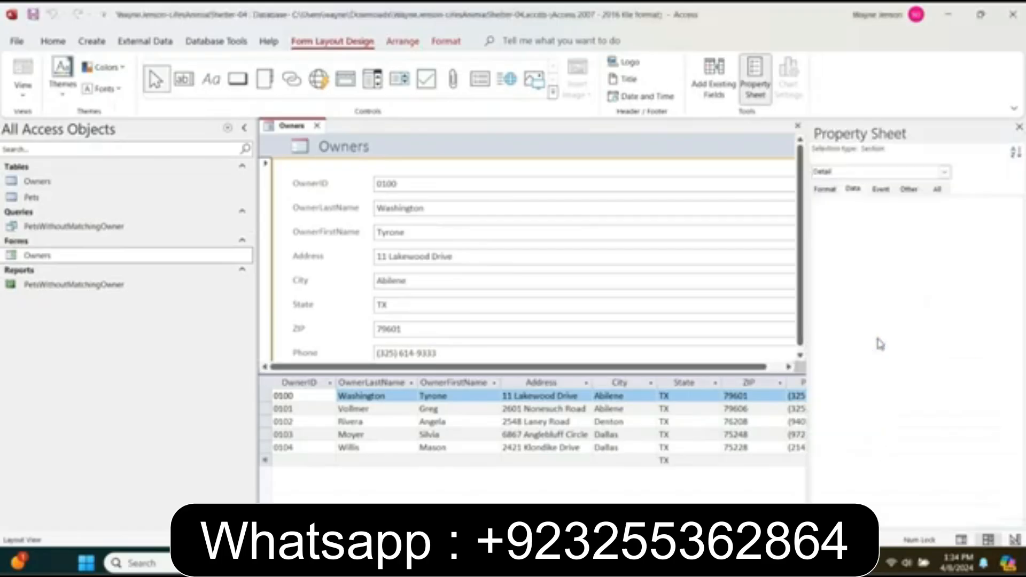
left_click(853, 190)
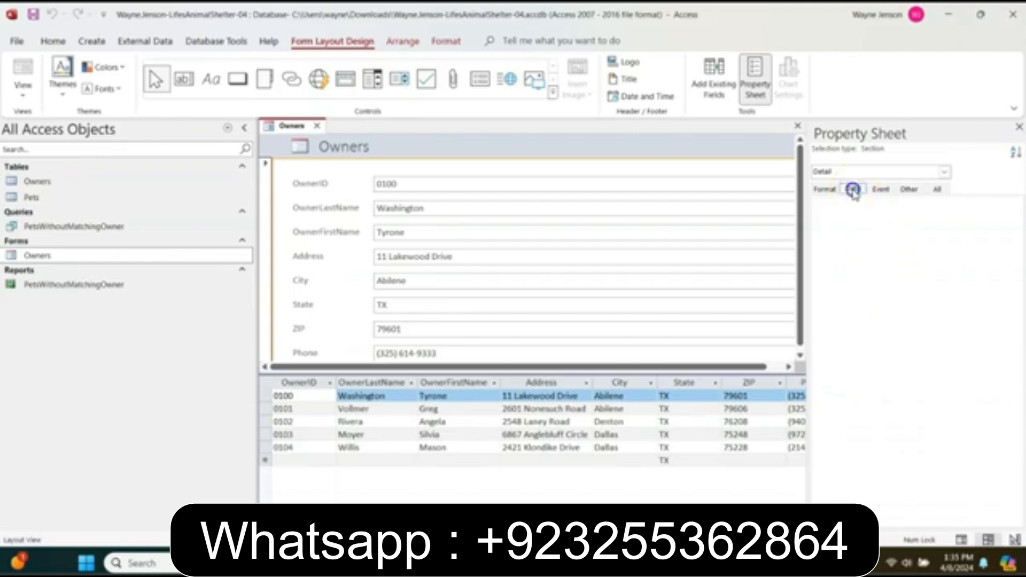
left_click(944, 172)
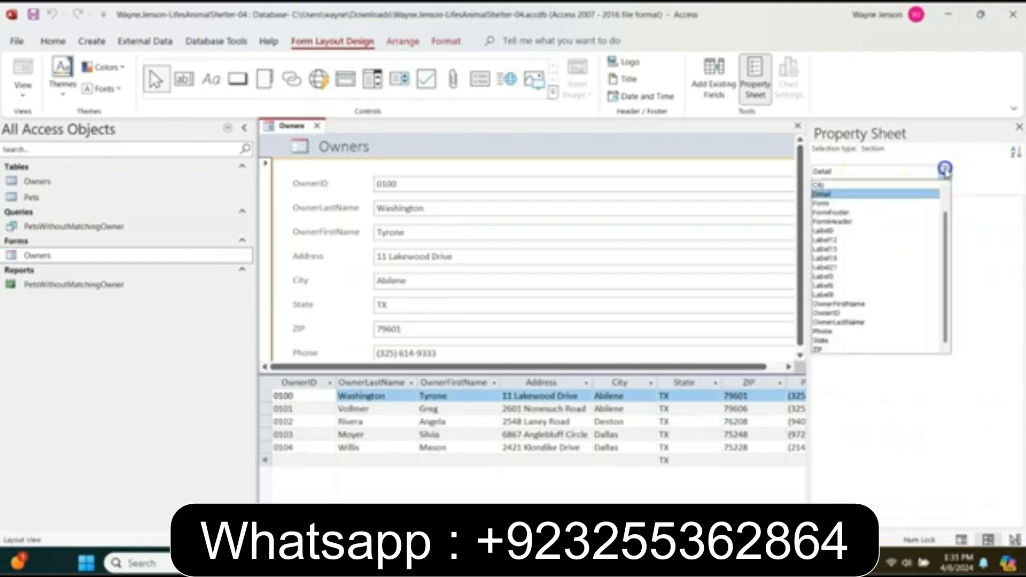
left_click(909, 204)
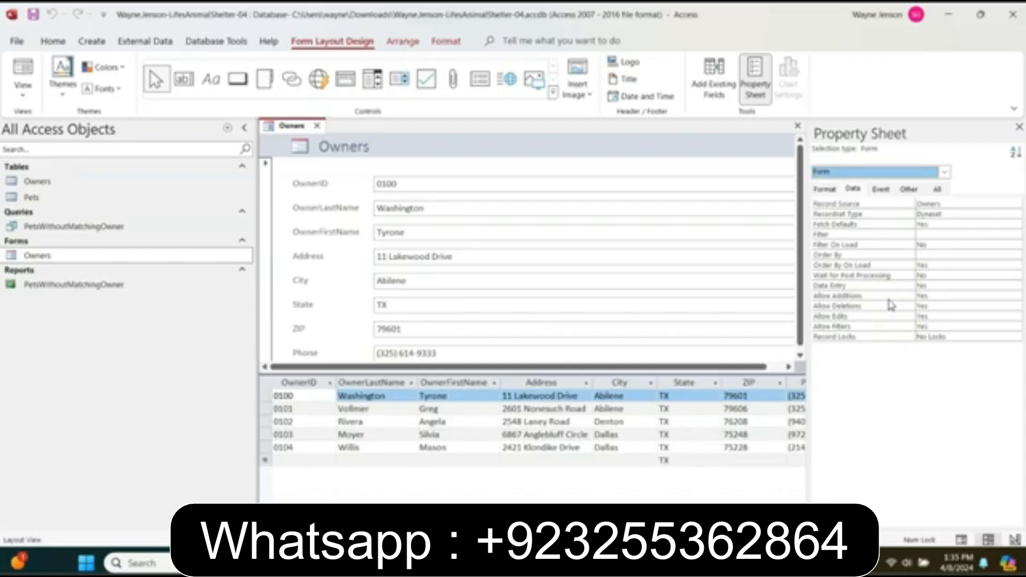
left_click(959, 254)
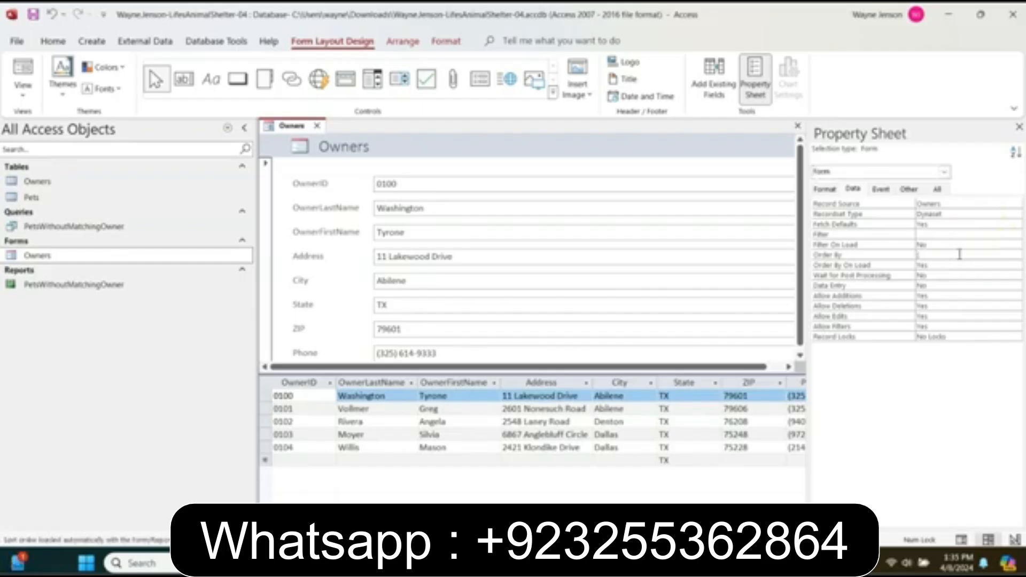
type("[OwnerLastName")
key("Return")
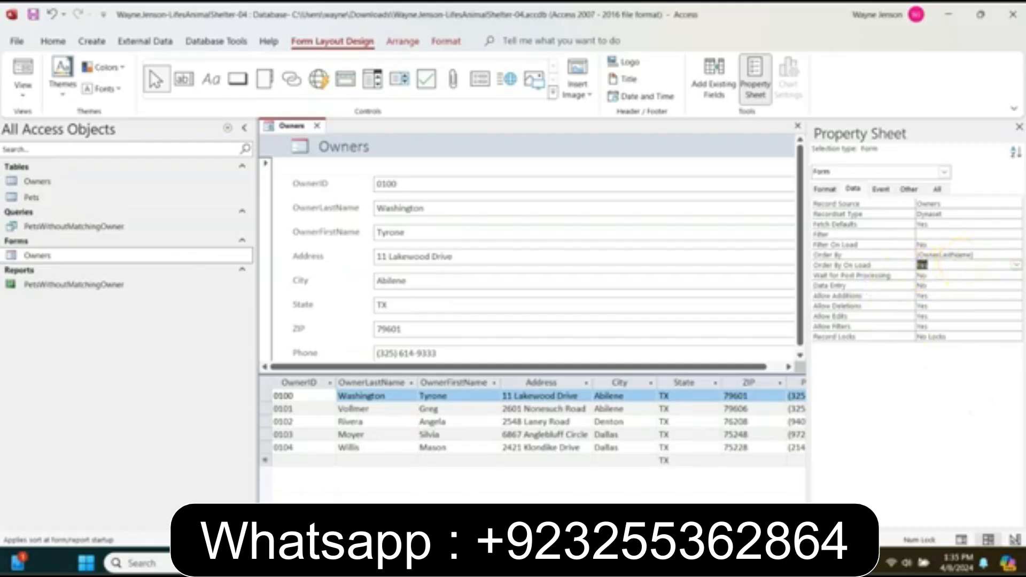
left_click(1019, 127)
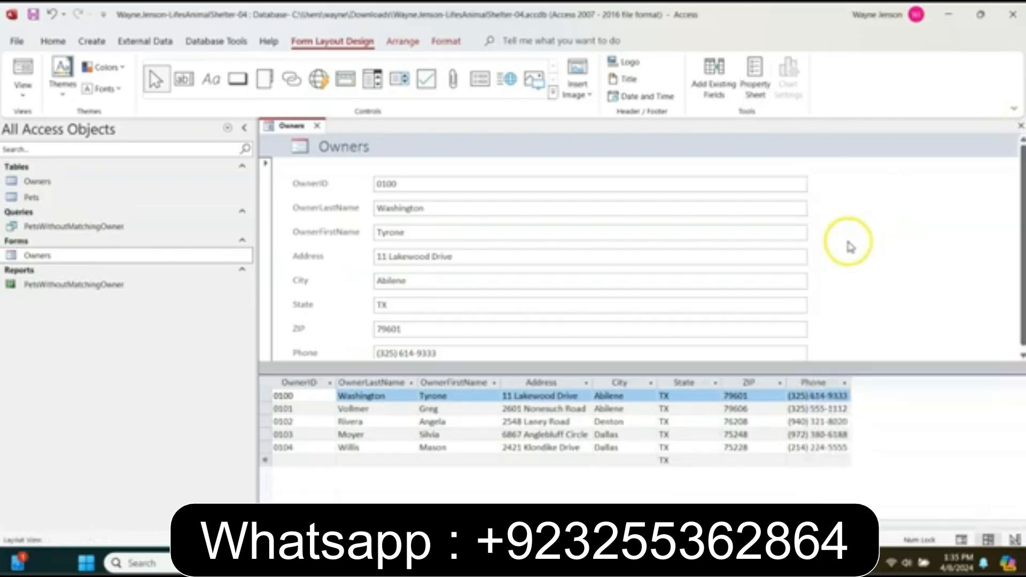
Save the Owners form and close it
right_click(291, 121)
left_click(305, 133)
right_click(291, 126)
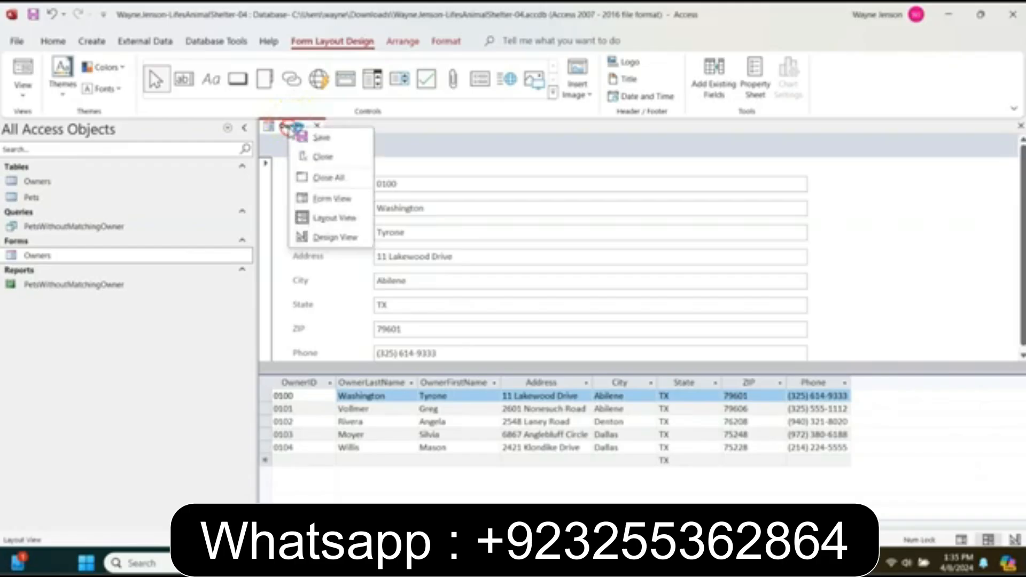
left_click(327, 157)
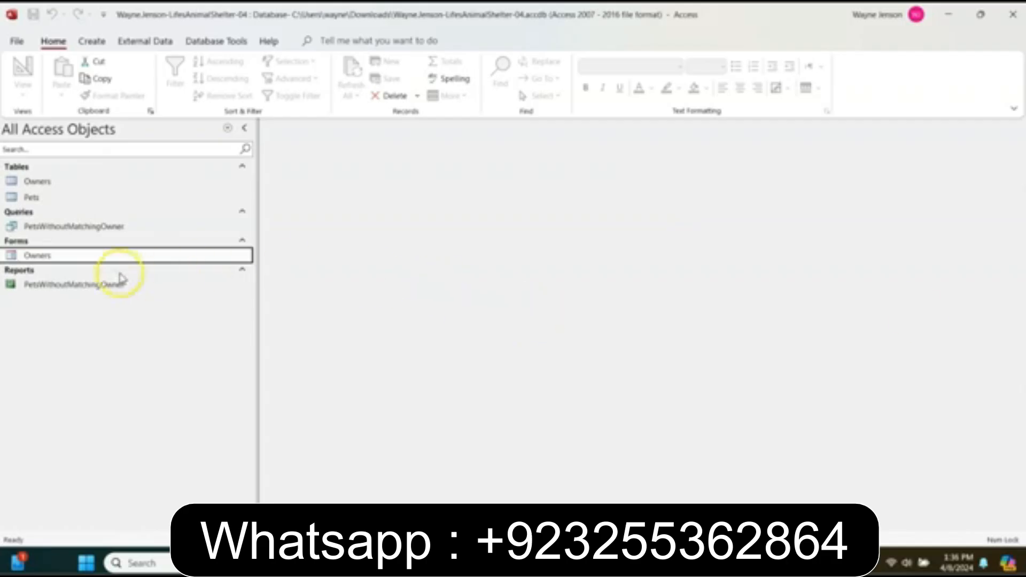
Reopen the Owners form, step through its records to check the sort order, and close it
double_click(33, 256)
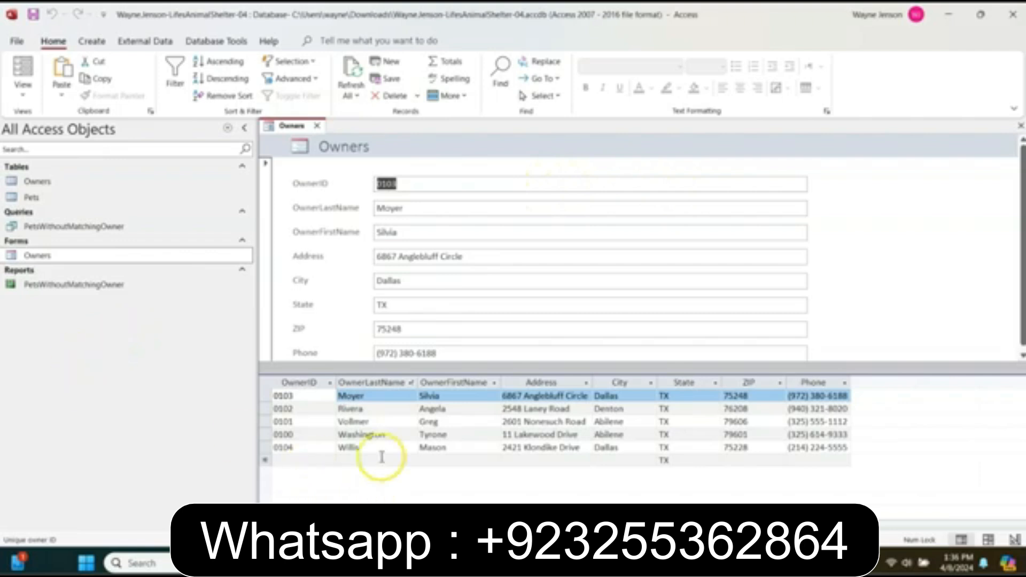
left_click(357, 525)
left_click(357, 525)
left_click(357, 525)
left_click(357, 525)
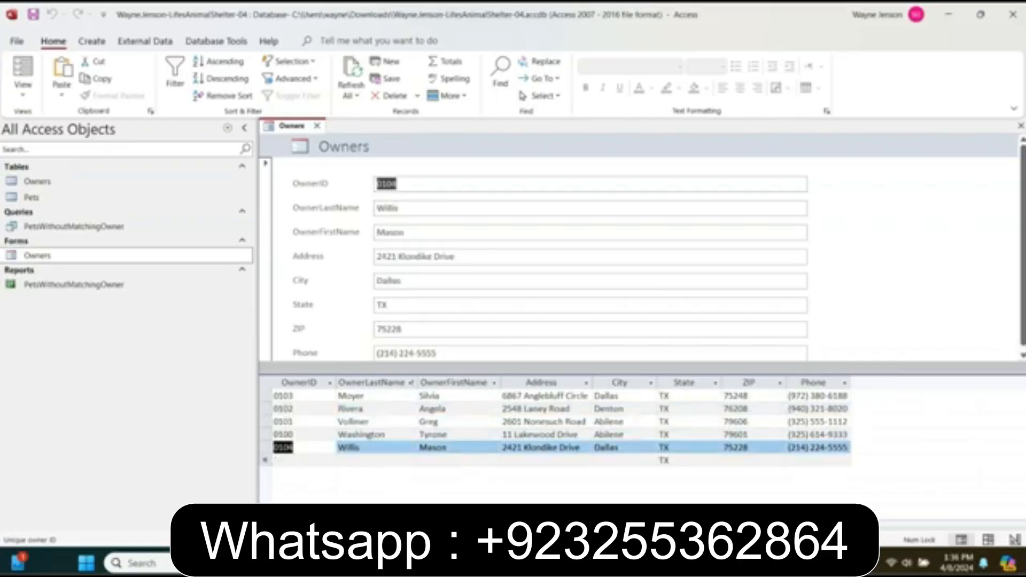
left_click(299, 525)
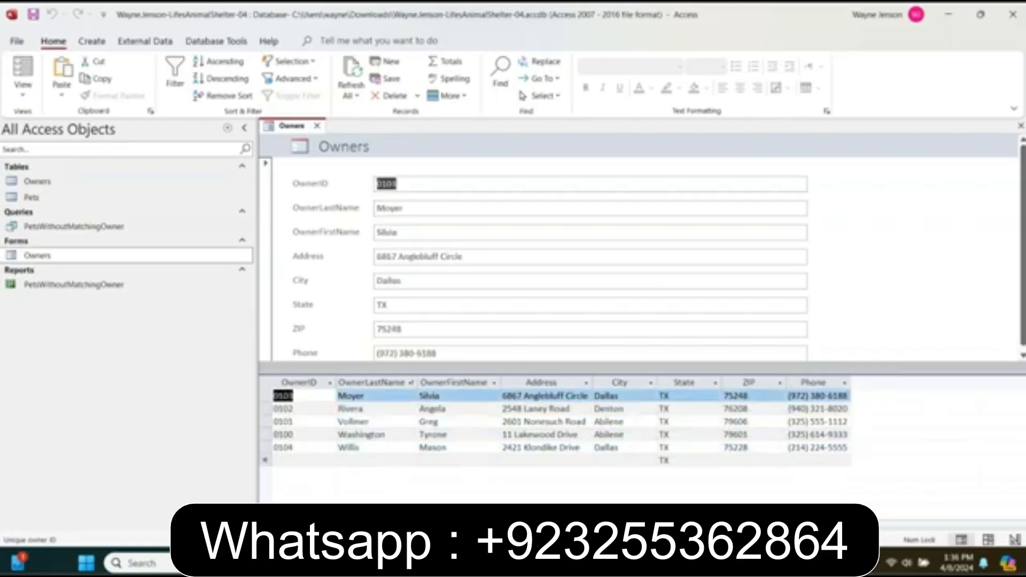
left_click(356, 524)
left_click(356, 524)
left_click(356, 524)
left_click(356, 525)
left_click(356, 524)
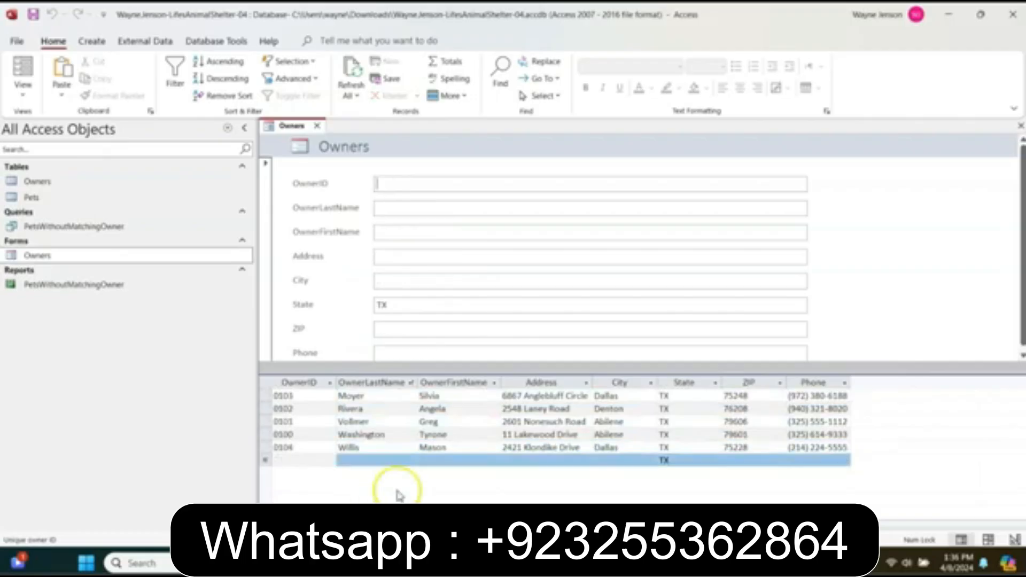
left_click(311, 525)
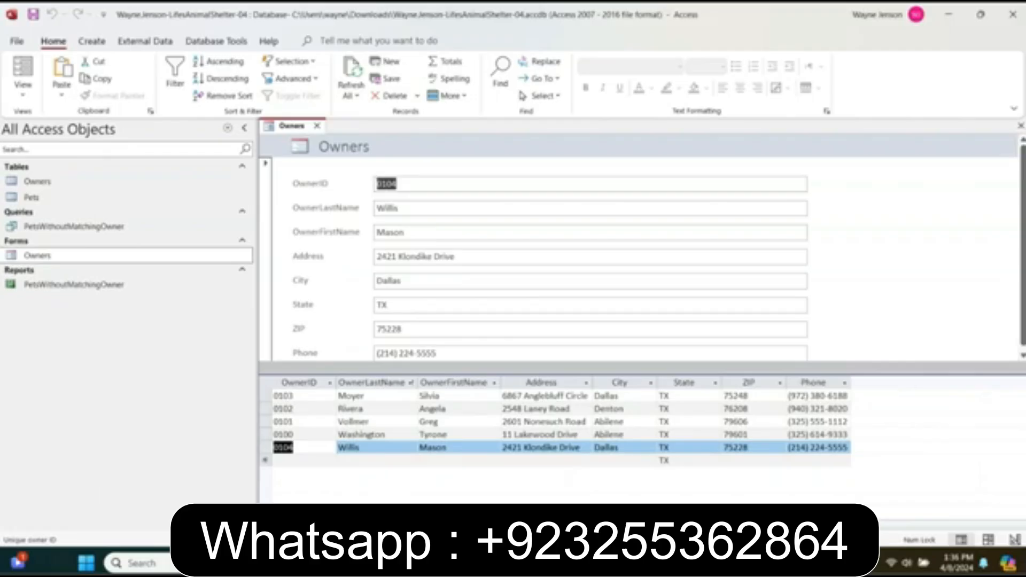
right_click(293, 128)
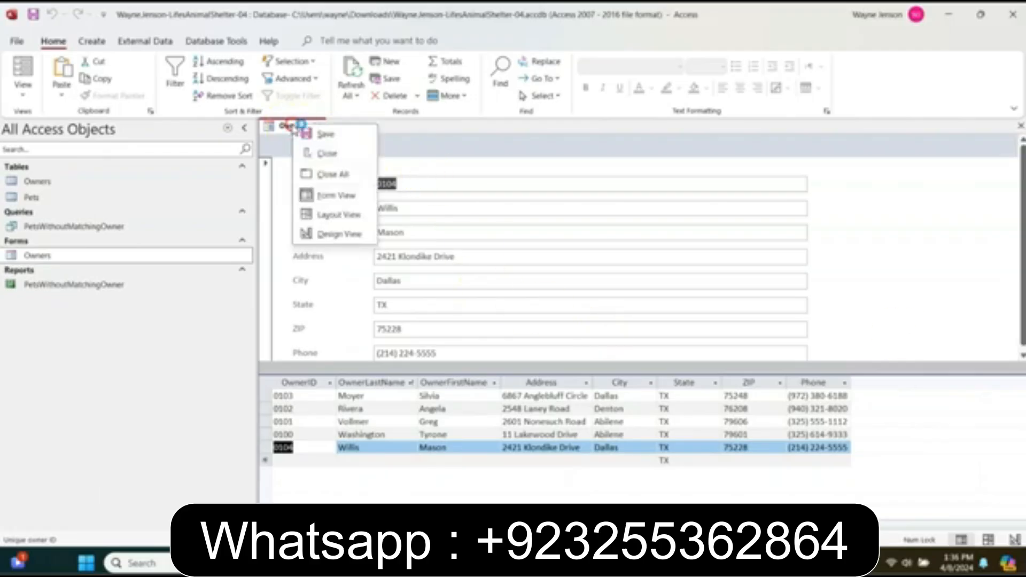
left_click(355, 152)
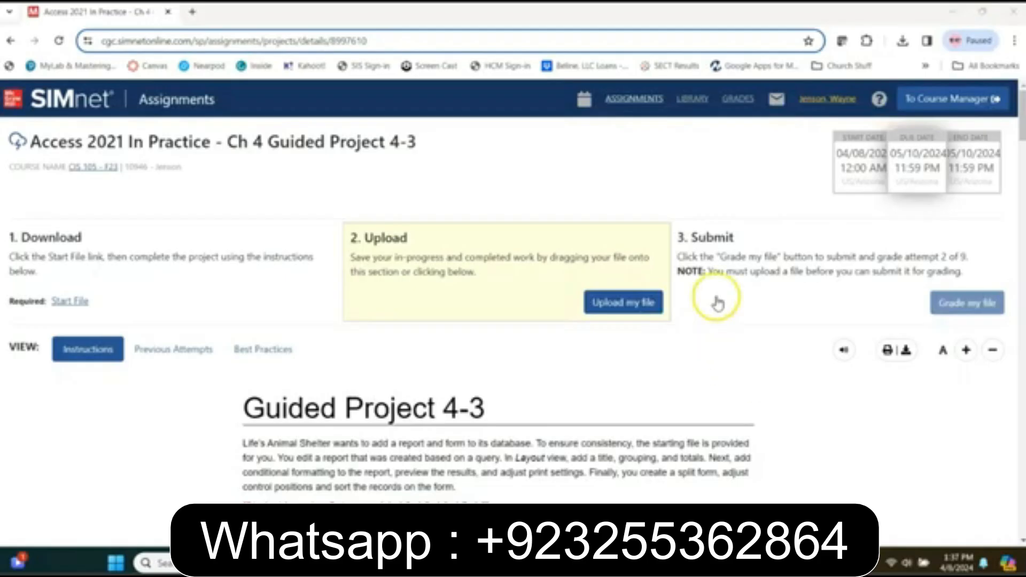
In the SIMnet assignment in the browser, upload the completed LifesAnimalShelter-04 database and submit it for grading
left_click(618, 310)
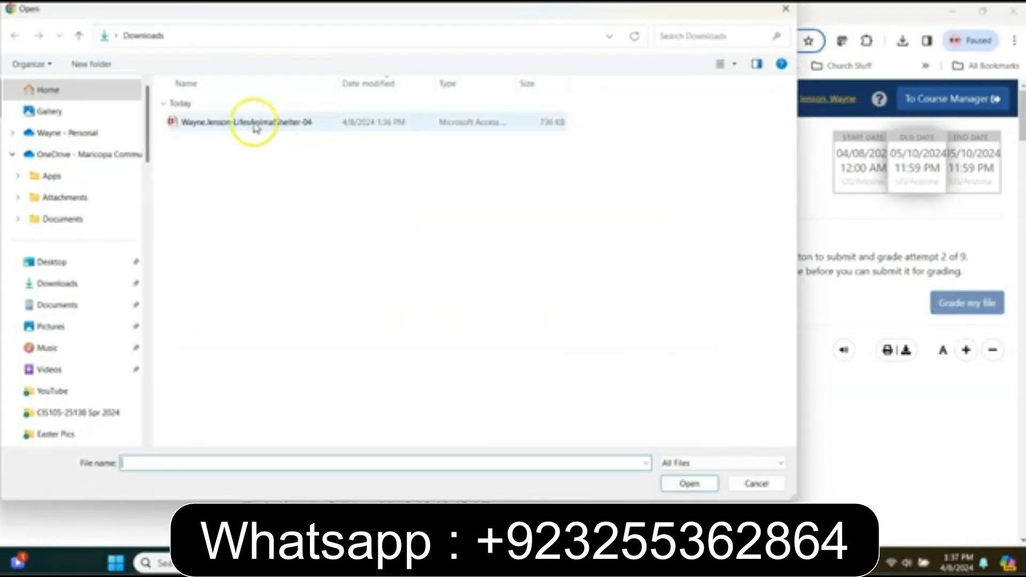
left_click(256, 124)
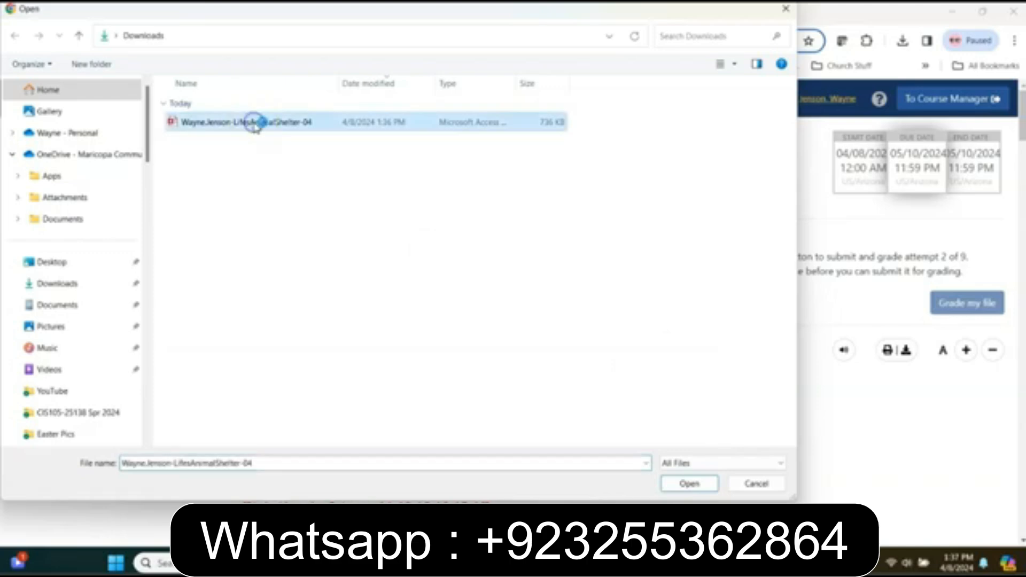
left_click(690, 483)
left_click(470, 248)
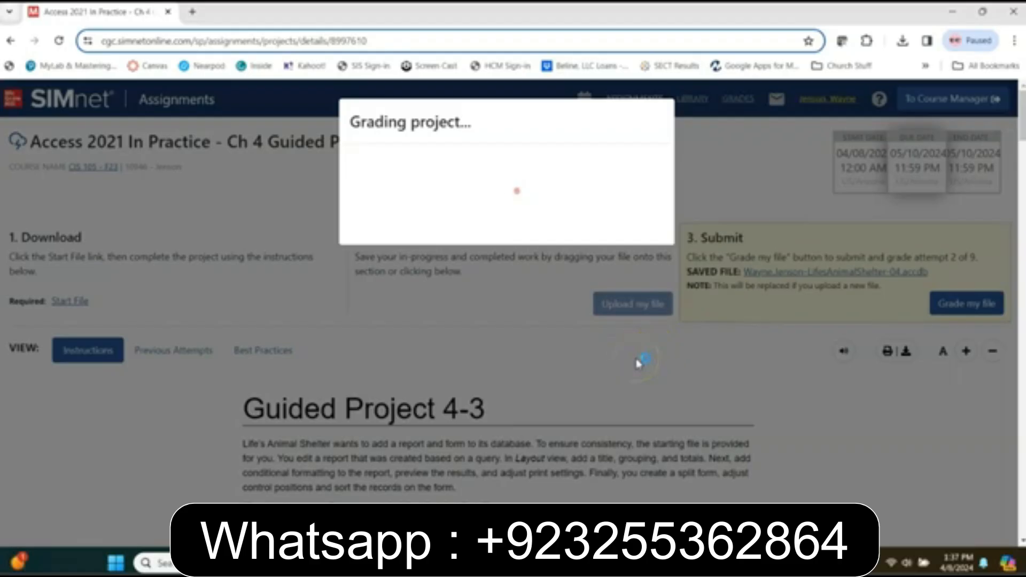
left_click(621, 339)
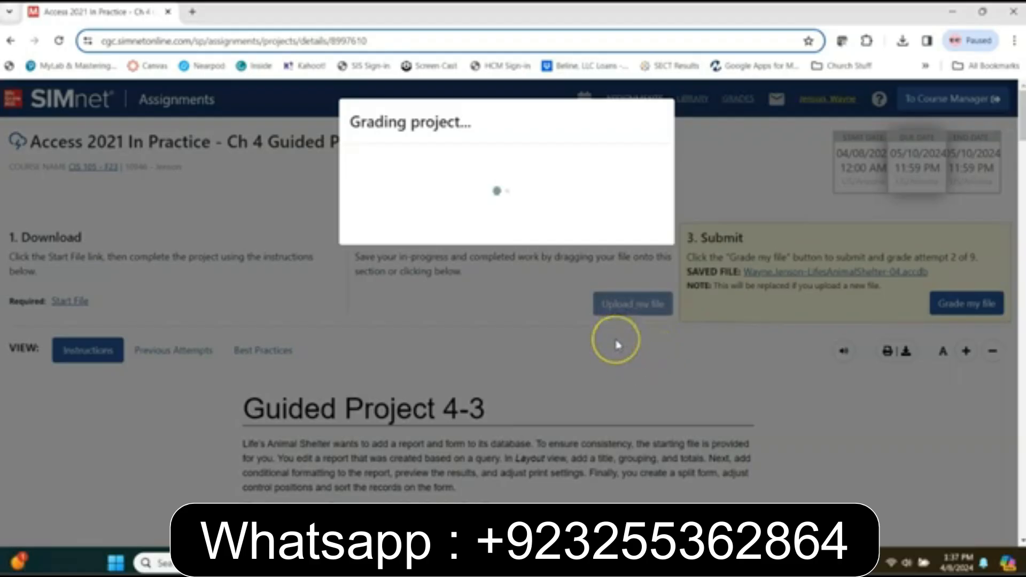
left_click(509, 352)
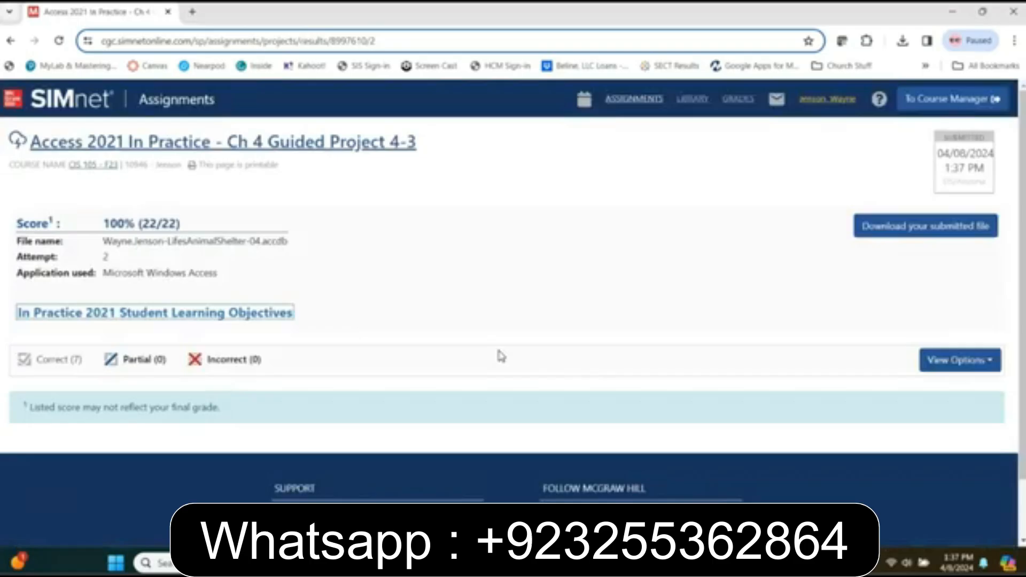
left_click(494, 331)
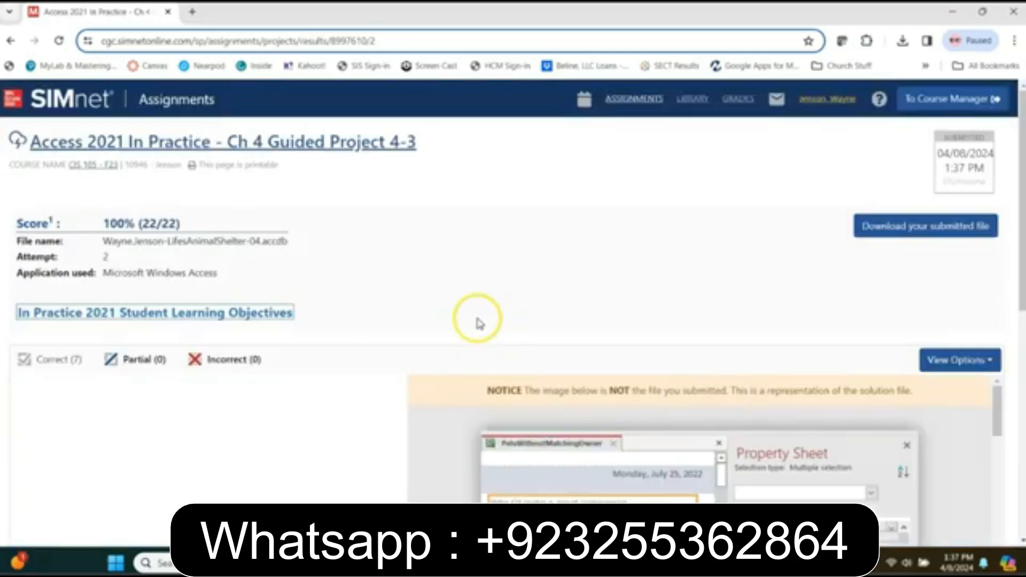